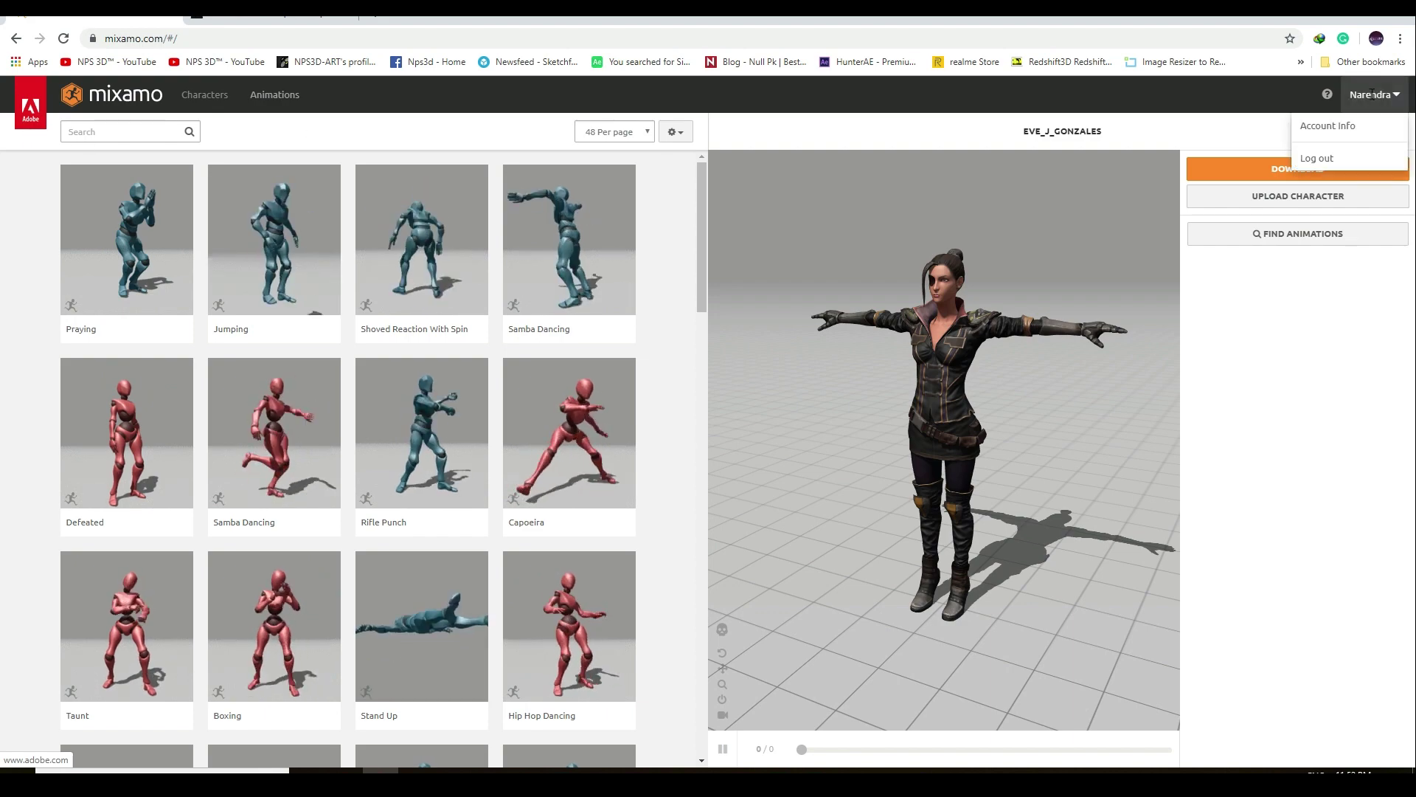
# - Dismiss the MAXON participation prompt and import the seated character FBX into Cinema 4D
pyautogui.moveTo(1347, 101)
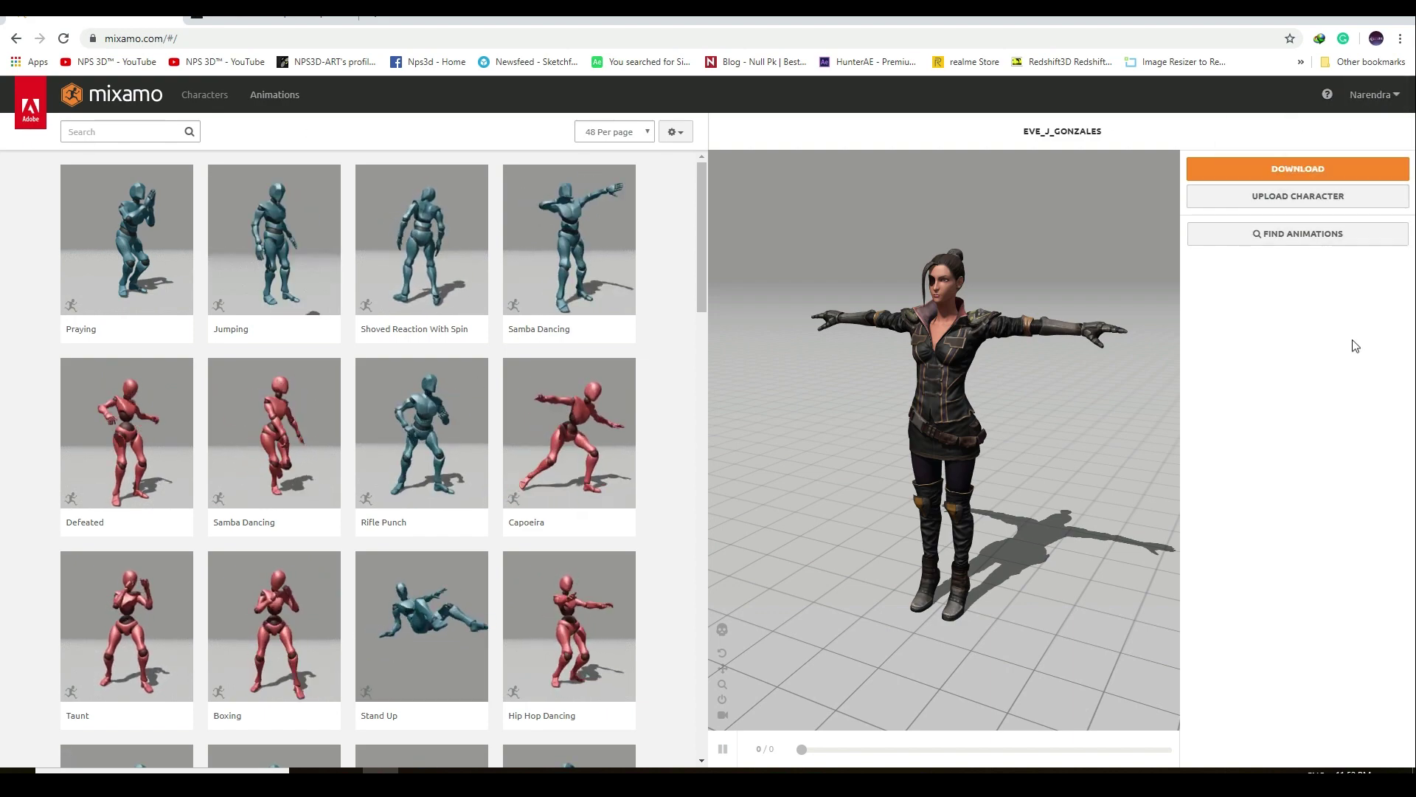
pyautogui.moveTo(1092, 373); pyautogui.dragTo(1008, 370)
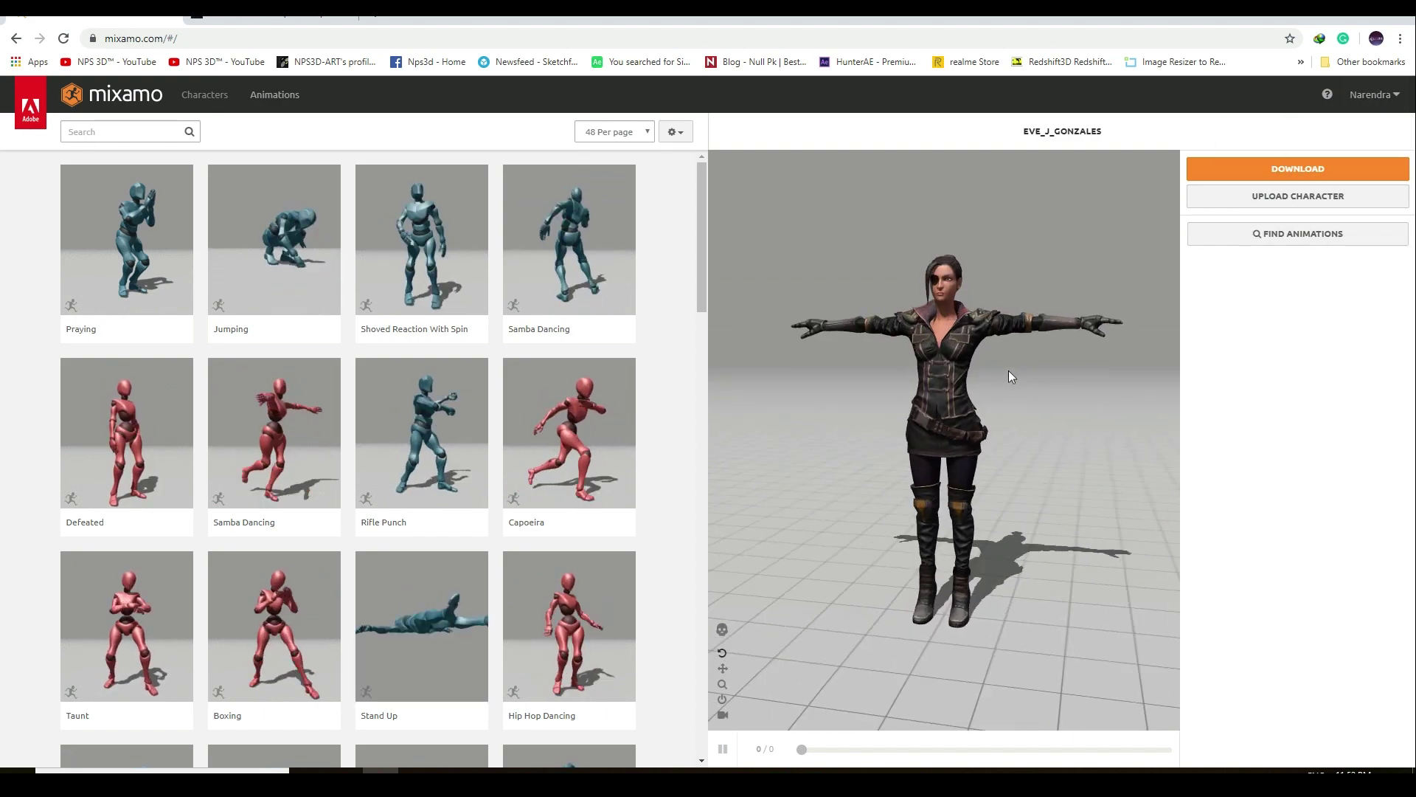
pyautogui.scroll(-1, 693, 274)
pyautogui.scroll(1, 706, 262)
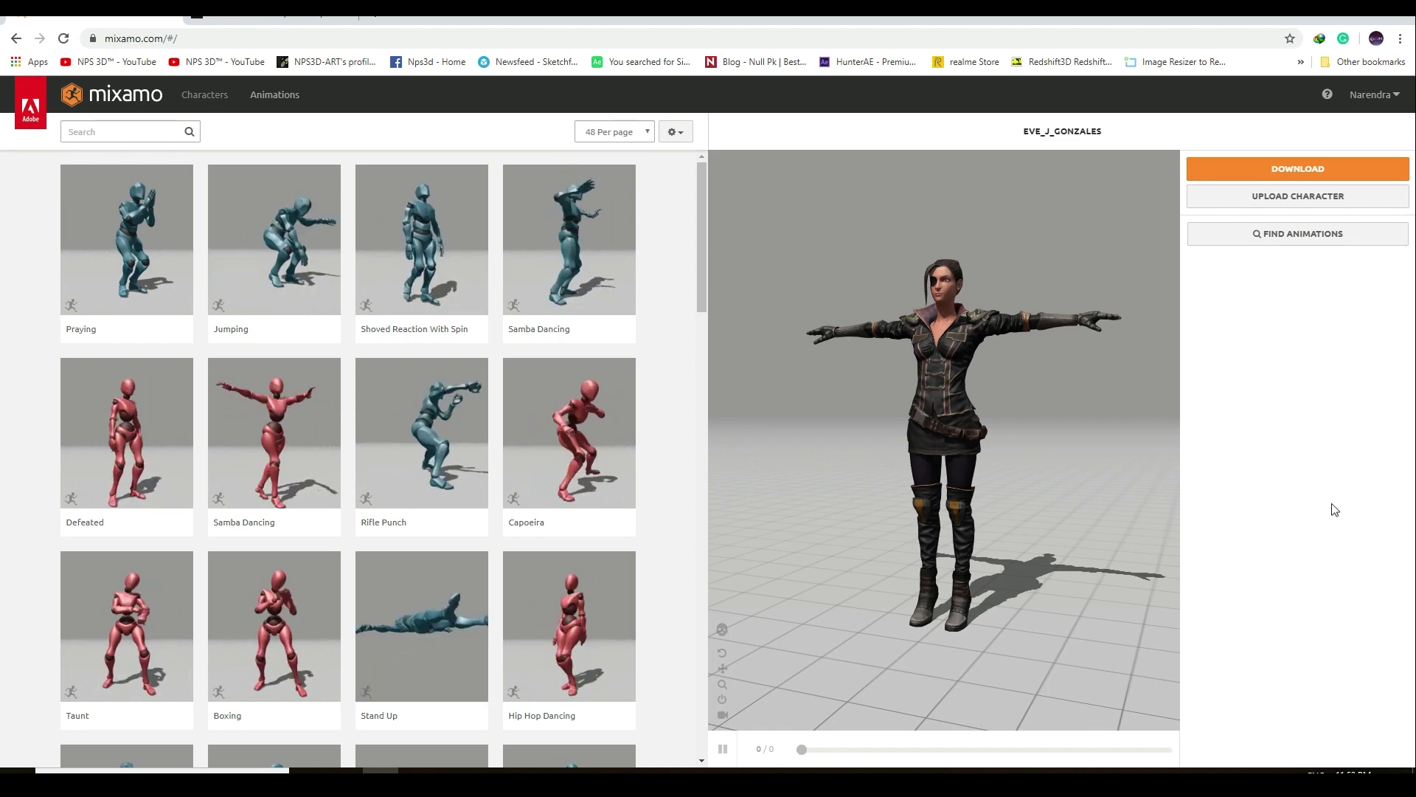
pyautogui.scroll(-6, 32, 602)
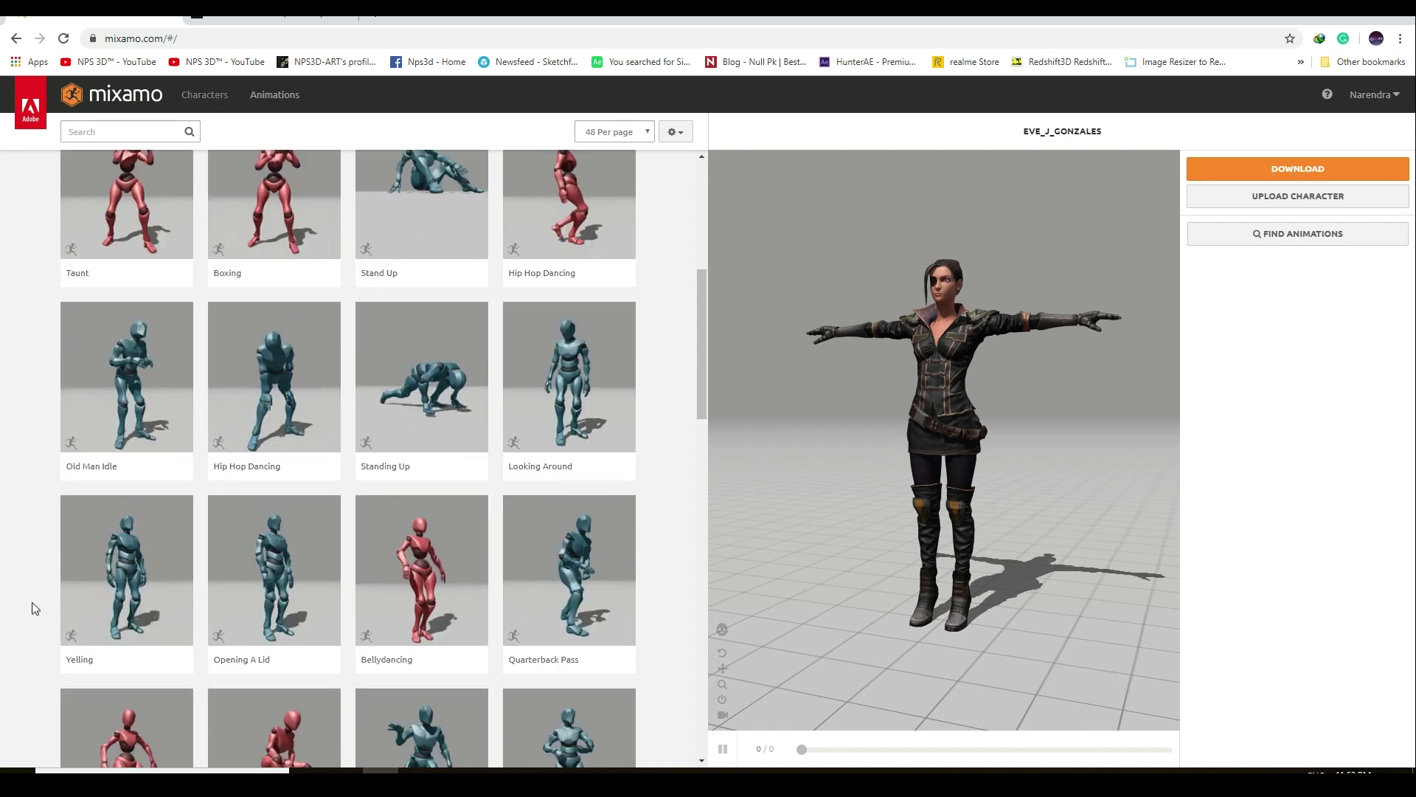
pyautogui.scroll(-18, 32, 602)
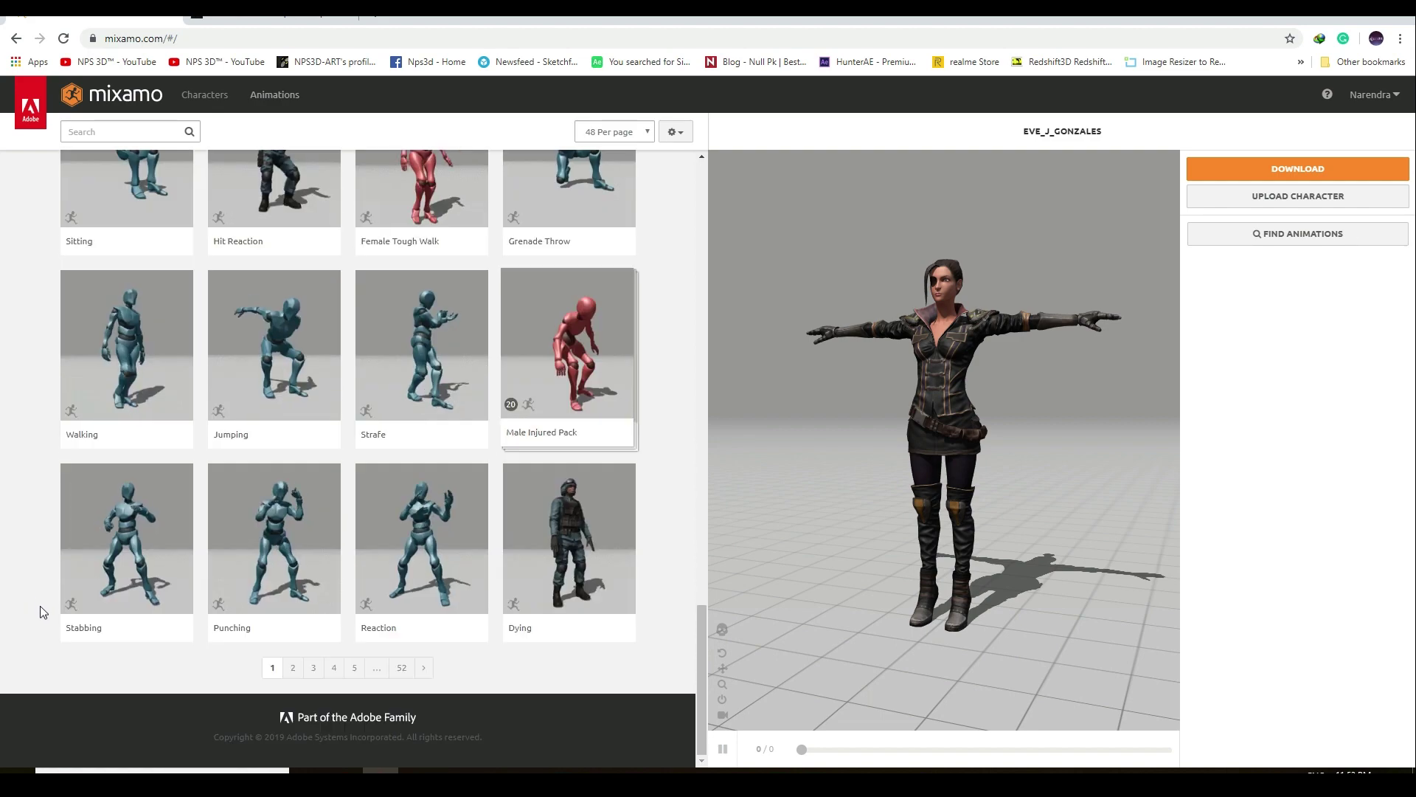
pyautogui.scroll(18, 39, 605)
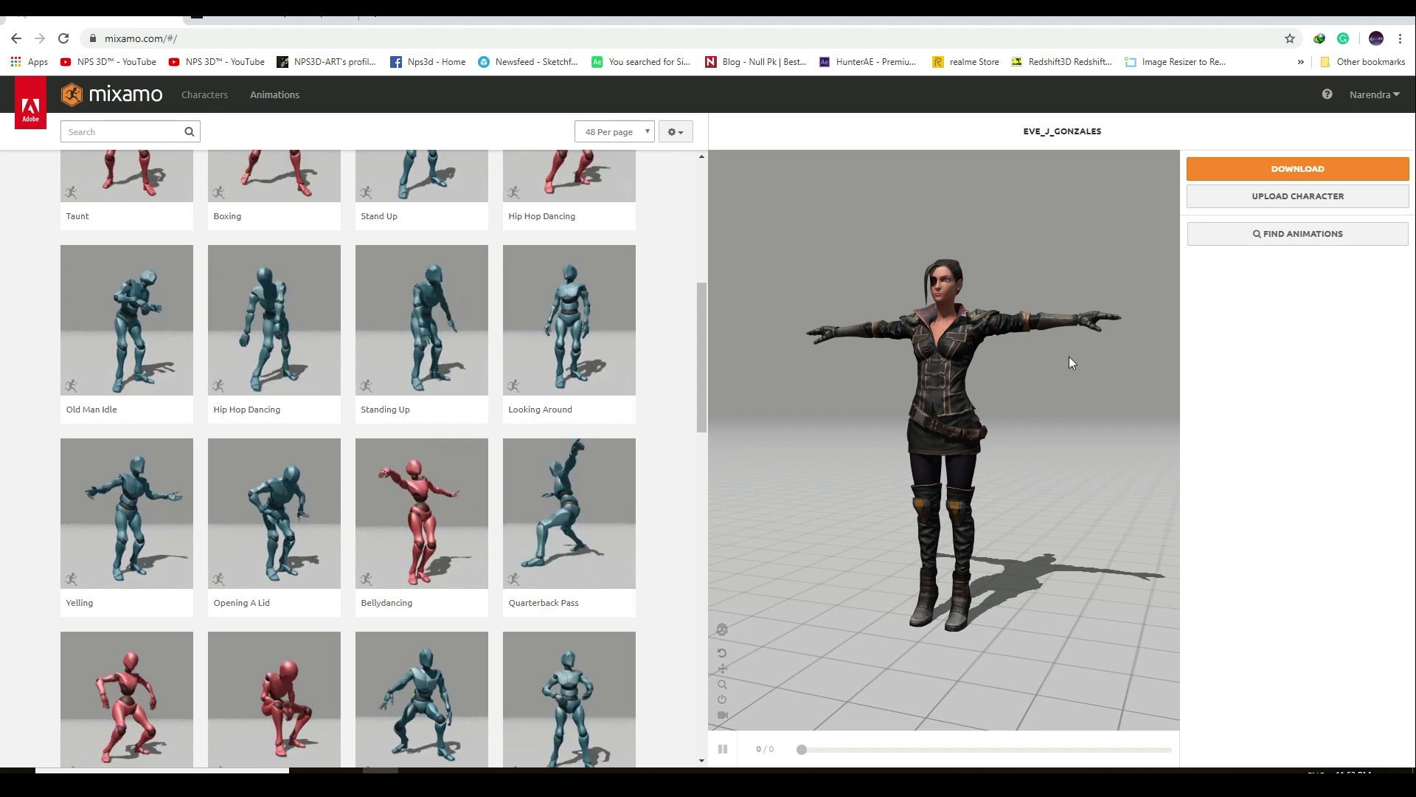
pyautogui.scroll(7, 317, 367)
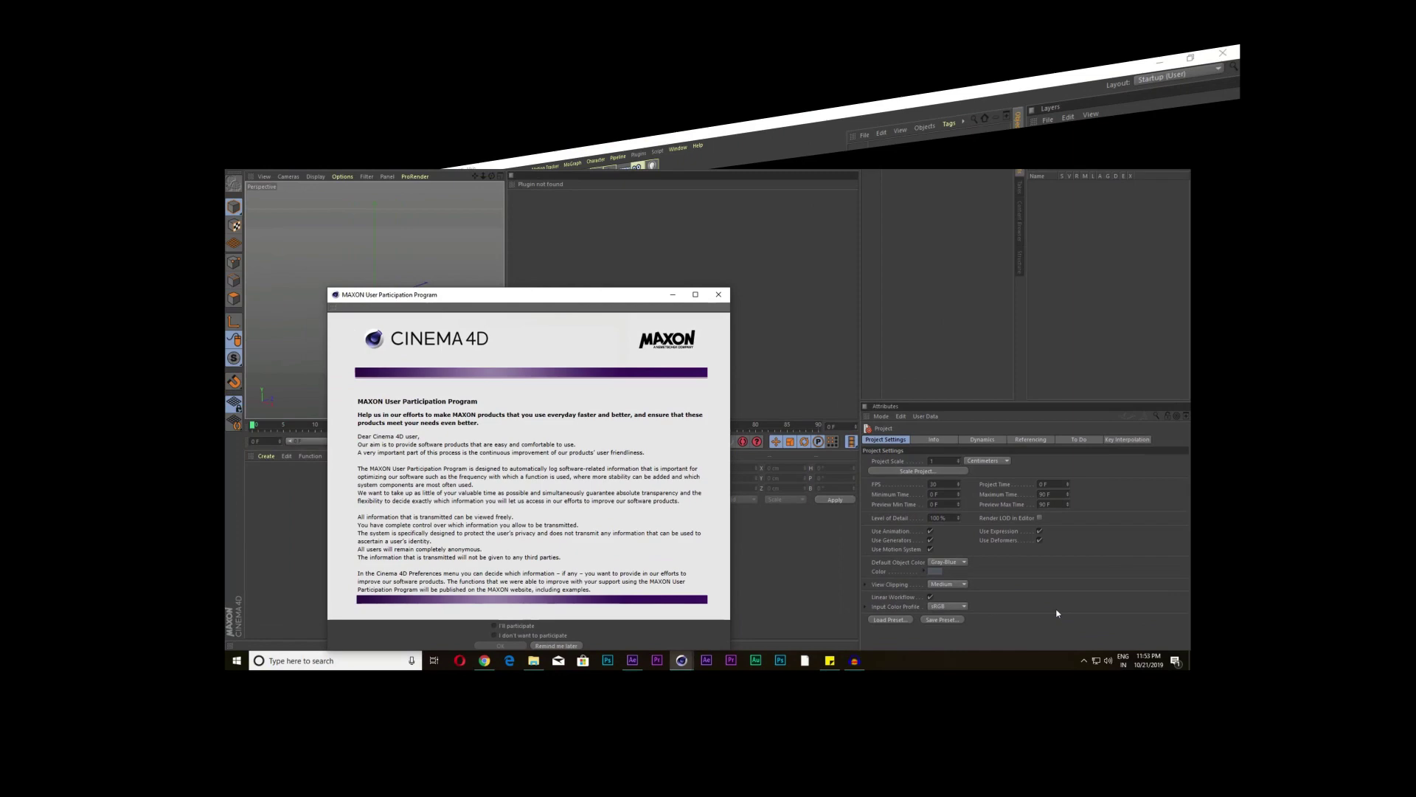
pyautogui.click(556, 645)
pyautogui.click(13, 24)
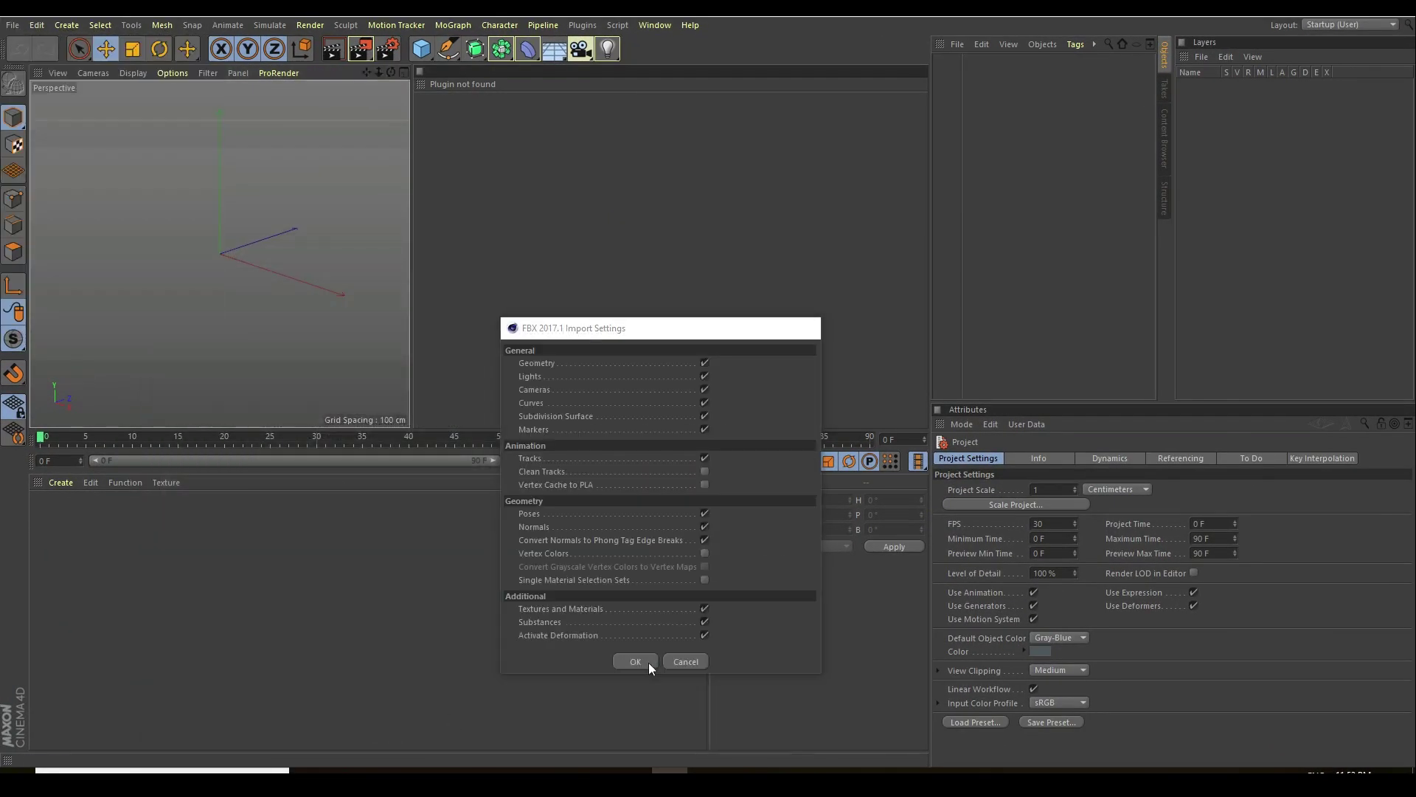
pyautogui.click(645, 660)
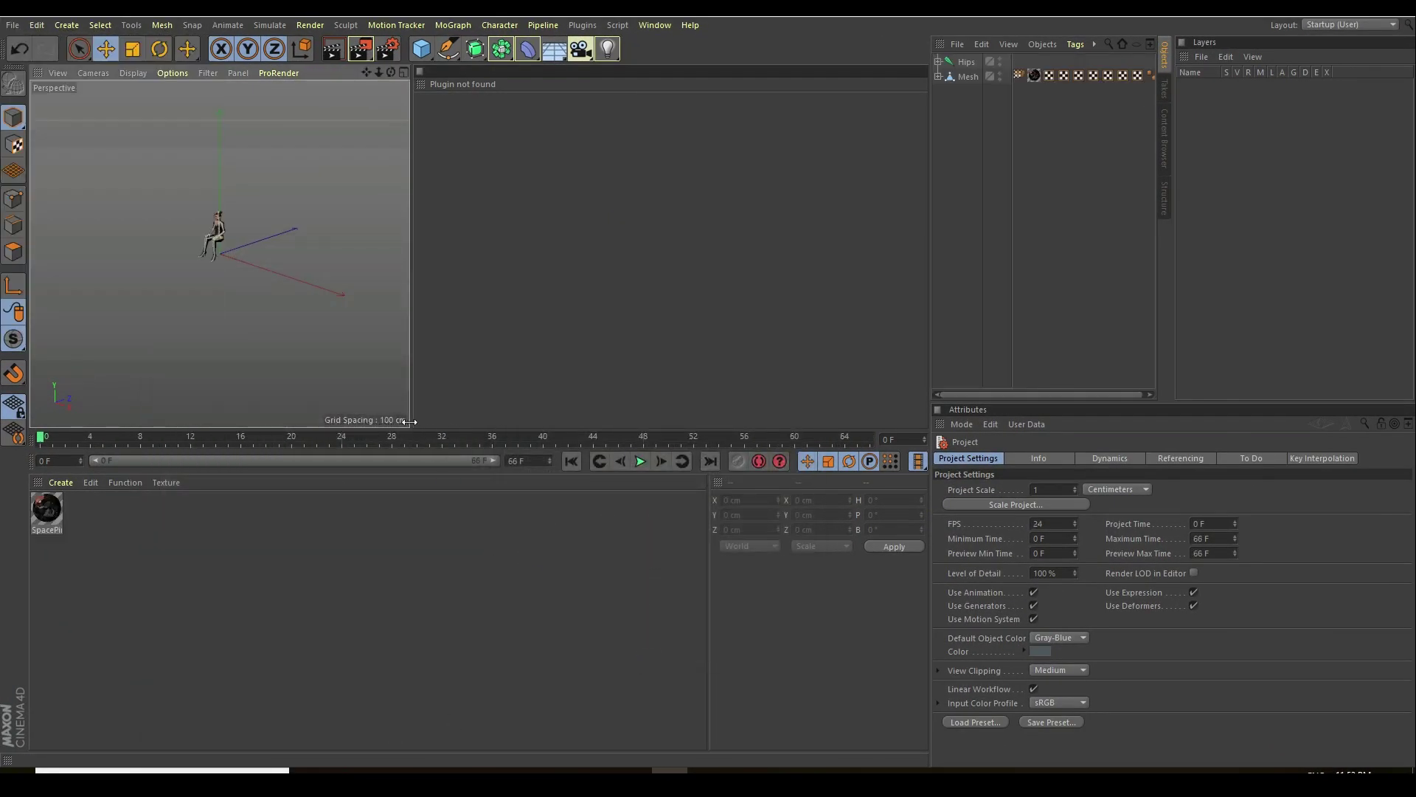
# - Enlarge the viewport and play back the 66-frame sitting animation
pyautogui.scroll(10, 221, 244)
pyautogui.moveTo(410, 421); pyautogui.dragTo(545, 525)
pyautogui.click(640, 564)
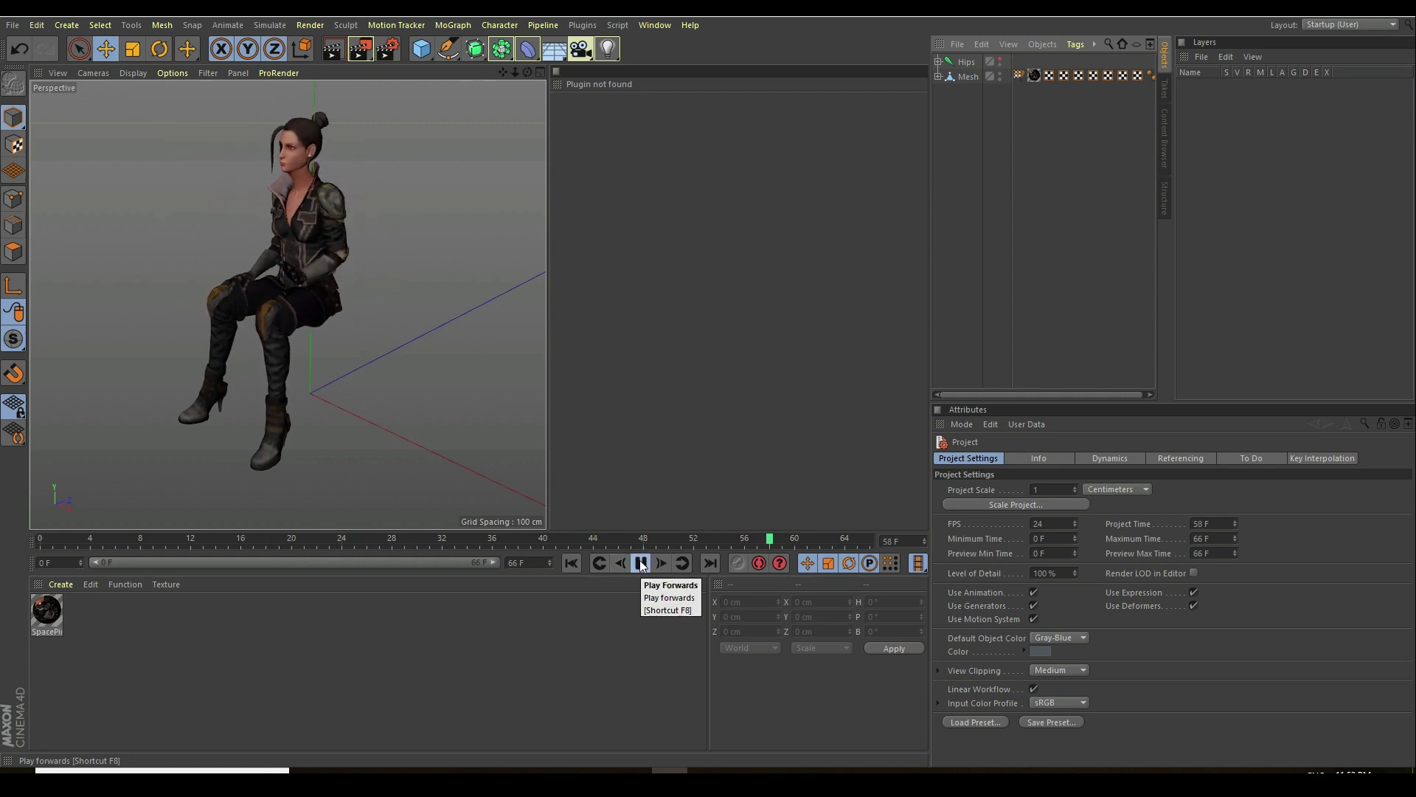
pyautogui.click(641, 565)
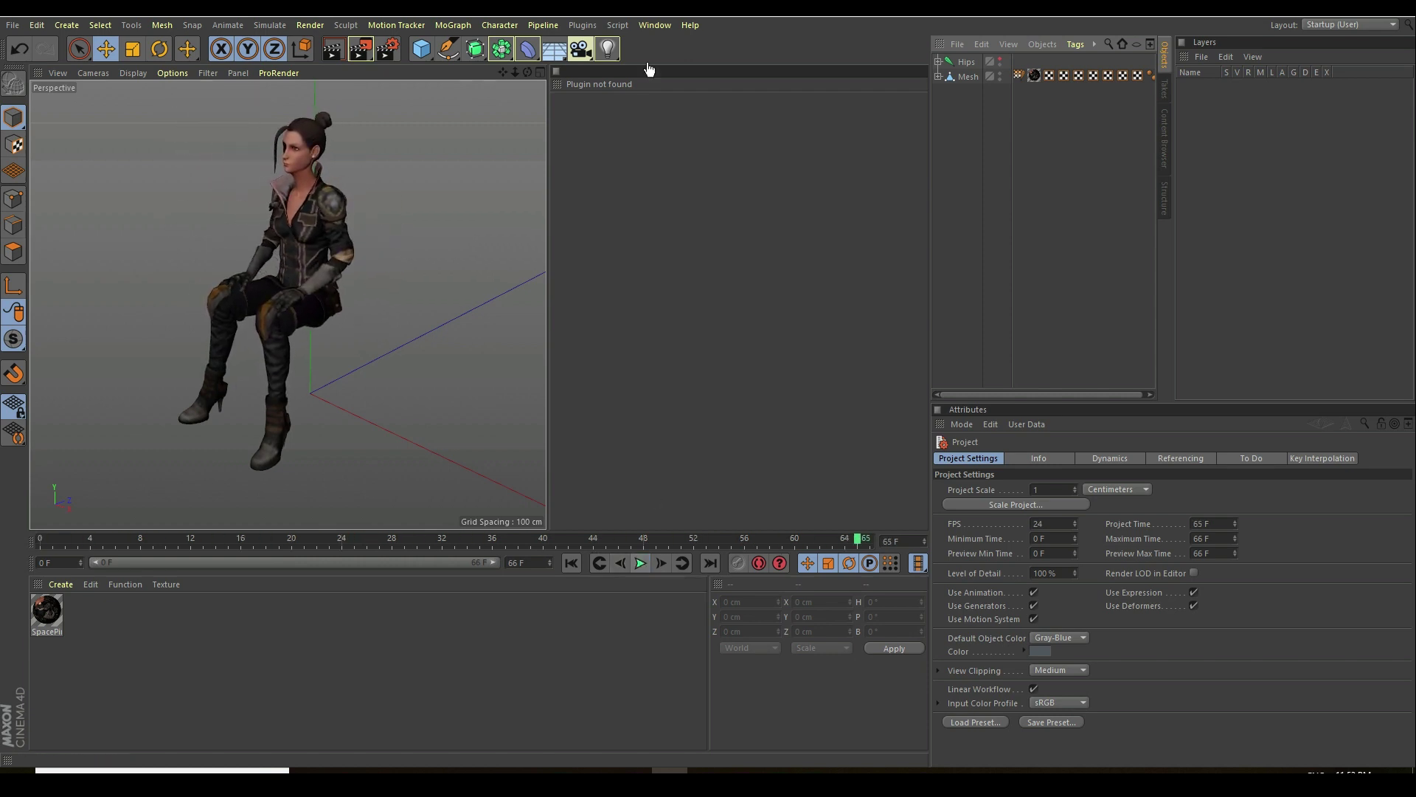
# - Open the Run Script file browser from Script > User Scripts
pyautogui.click(615, 26)
pyautogui.moveTo(630, 47)
pyautogui.click(784, 52)
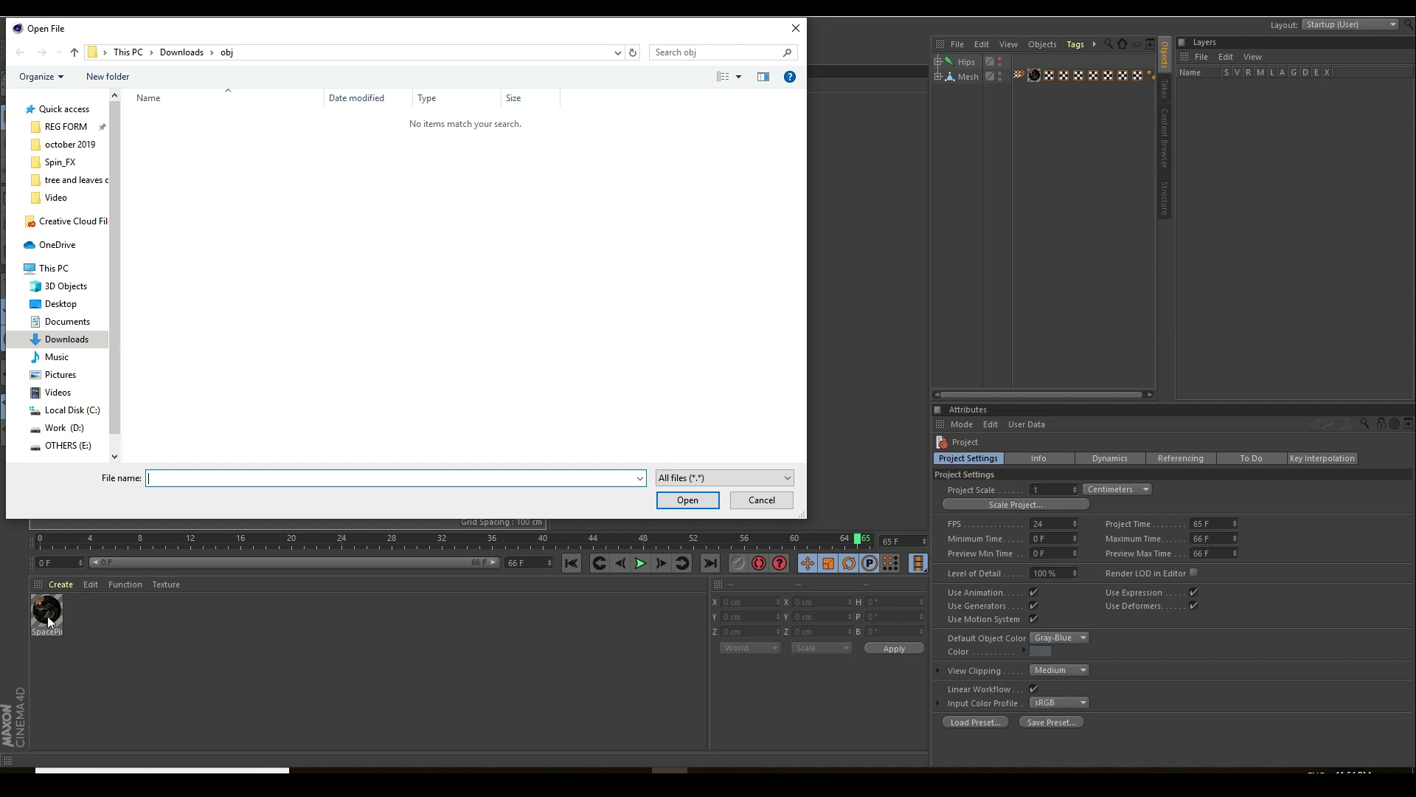
# - Cancel the script browser, widen the viewport, and briefly inspect the SpacePirate material
pyautogui.click(754, 497)
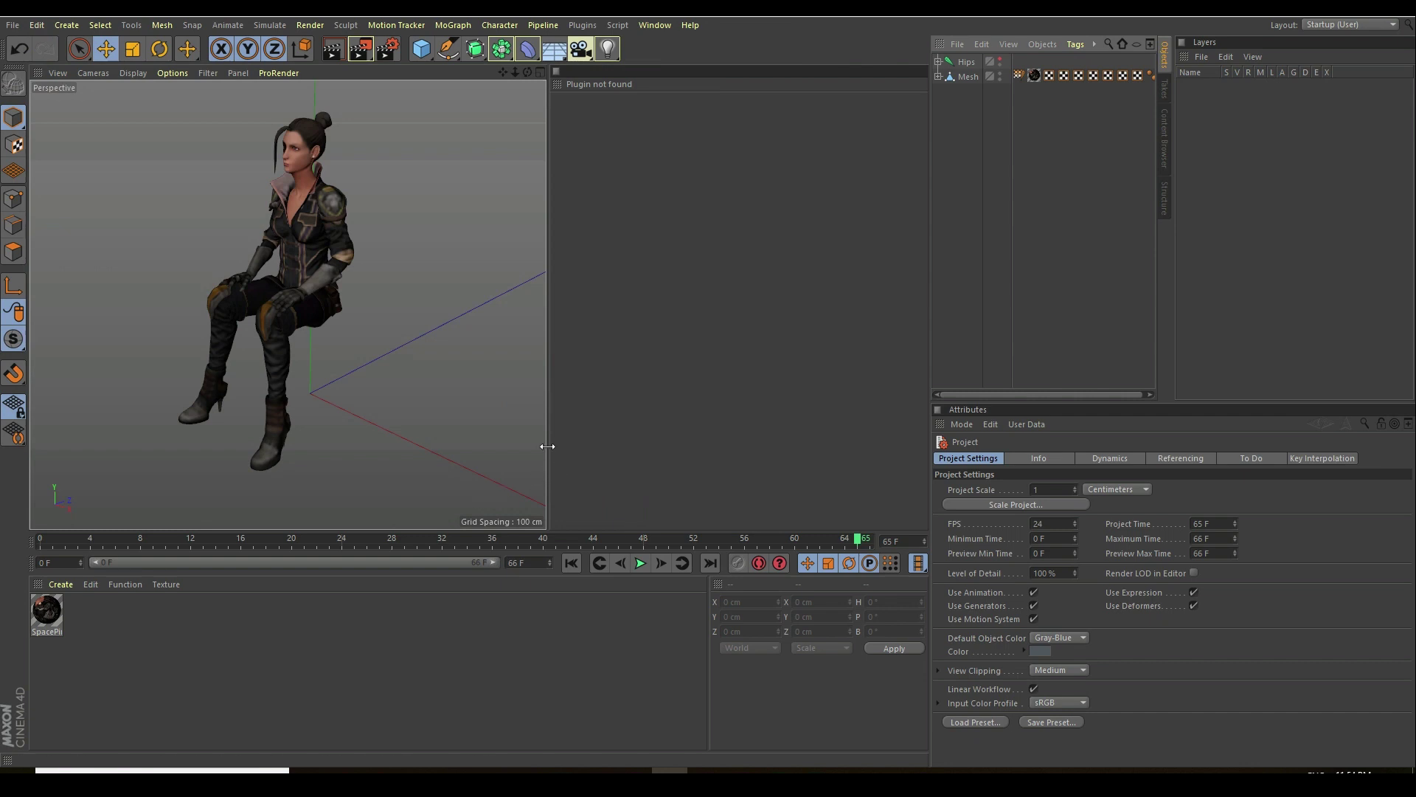
pyautogui.moveTo(547, 444)
pyautogui.mouseDown()
pyautogui.moveTo(622, 439)
pyautogui.moveTo(568, 444)
pyautogui.mouseUp()
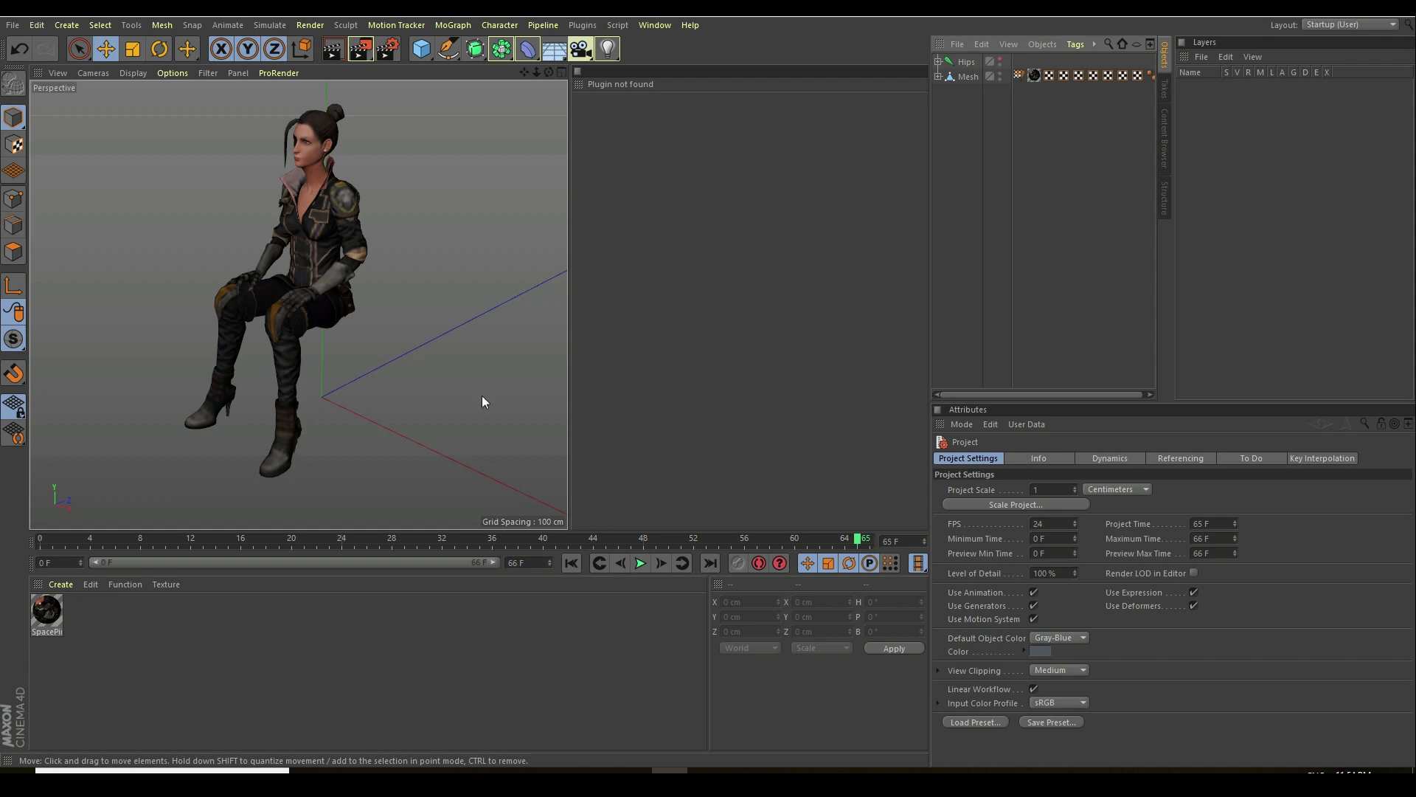
pyautogui.click(53, 616)
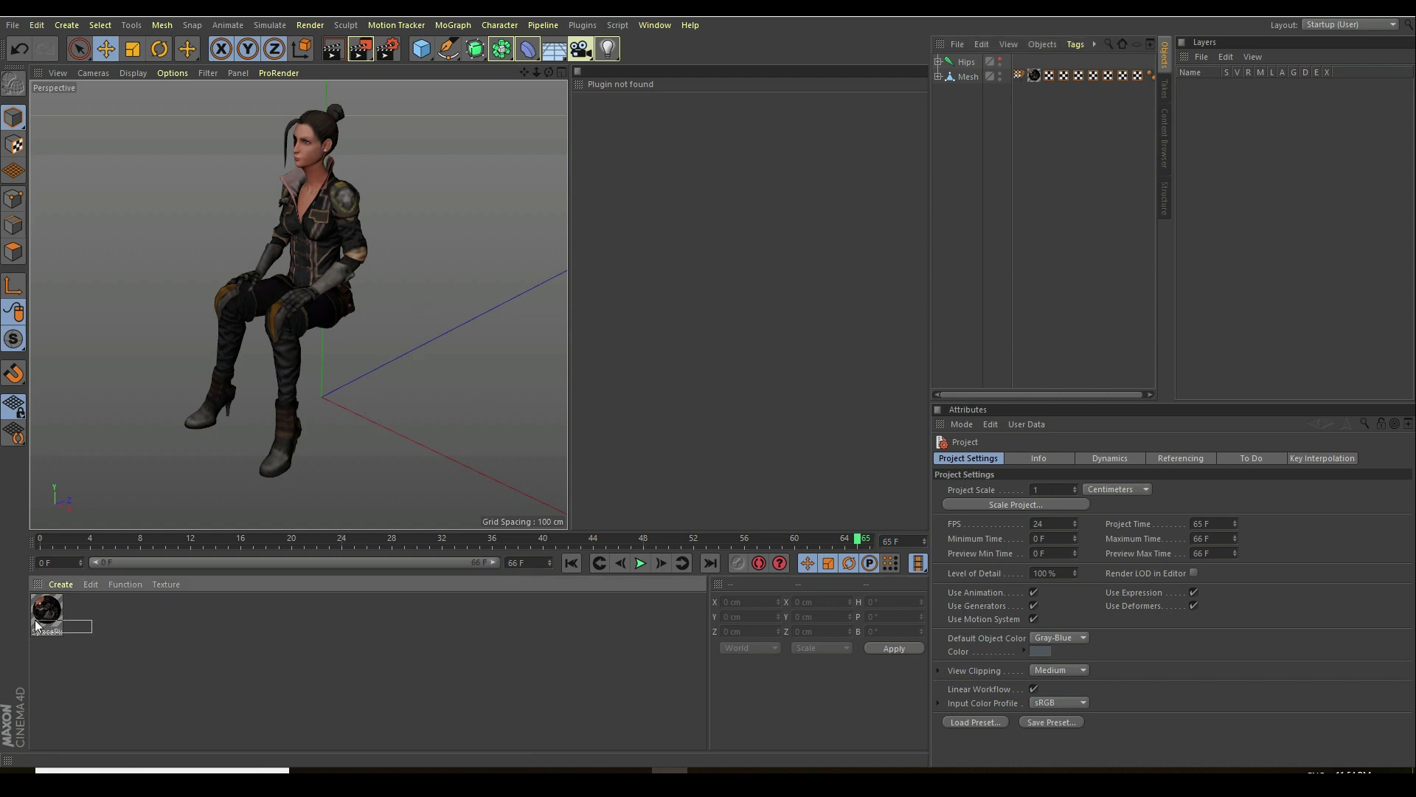
pyautogui.click(145, 677)
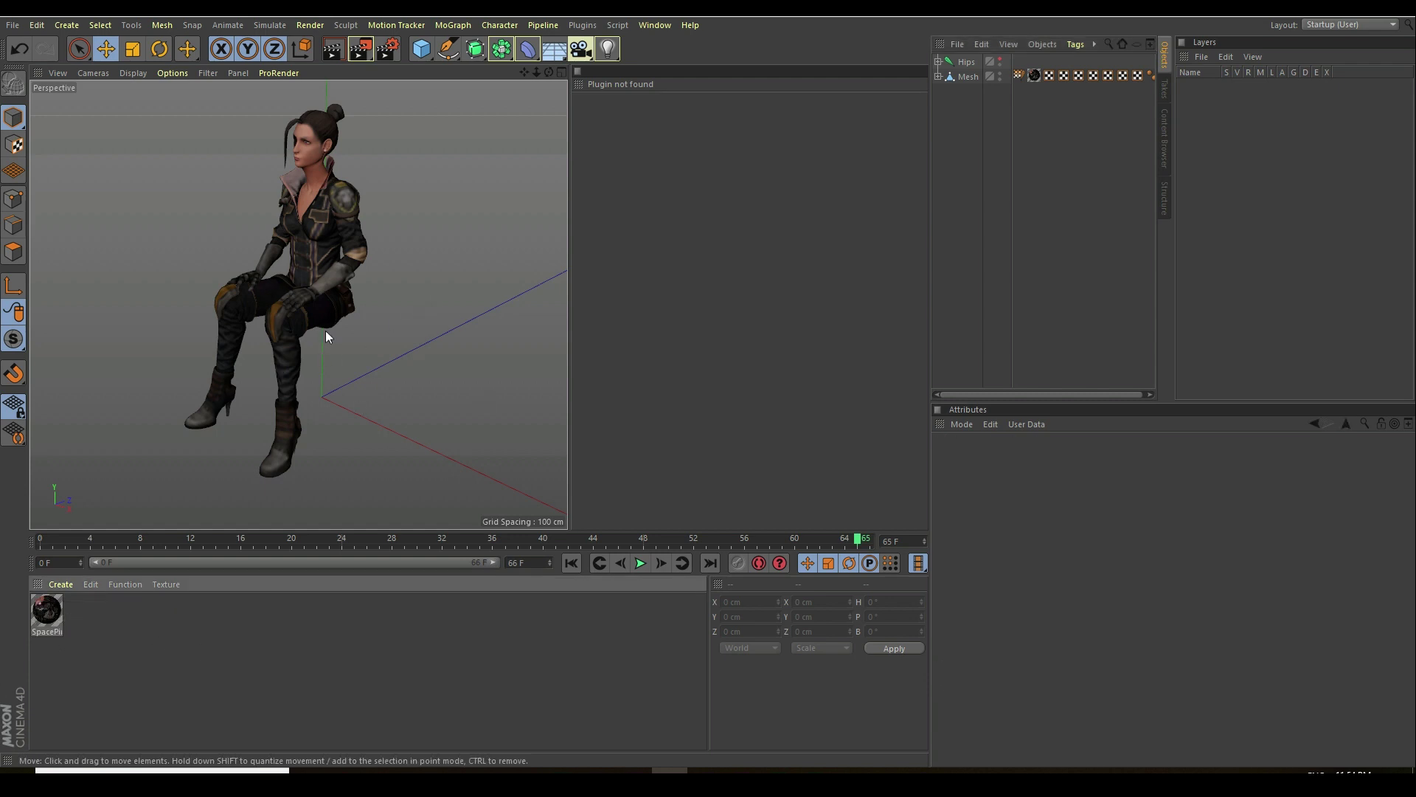
pyautogui.scroll(-3, 388, 289)
pyautogui.middleClick(389, 287)
pyautogui.middleClick(300, 266)
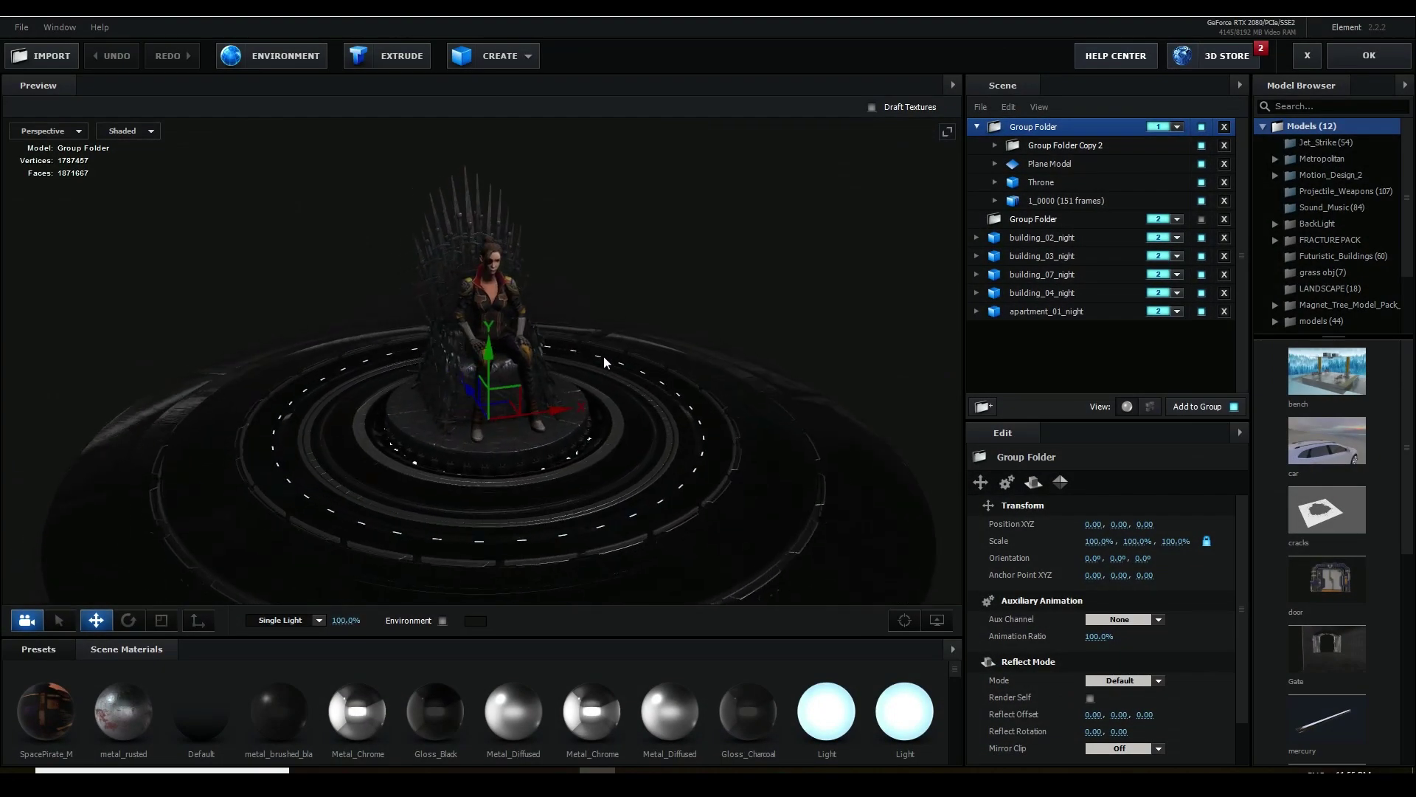
# - Select the Throne and the 1_0000 girl sequence, orbiting to a side view
pyautogui.scroll(5, 623, 336)
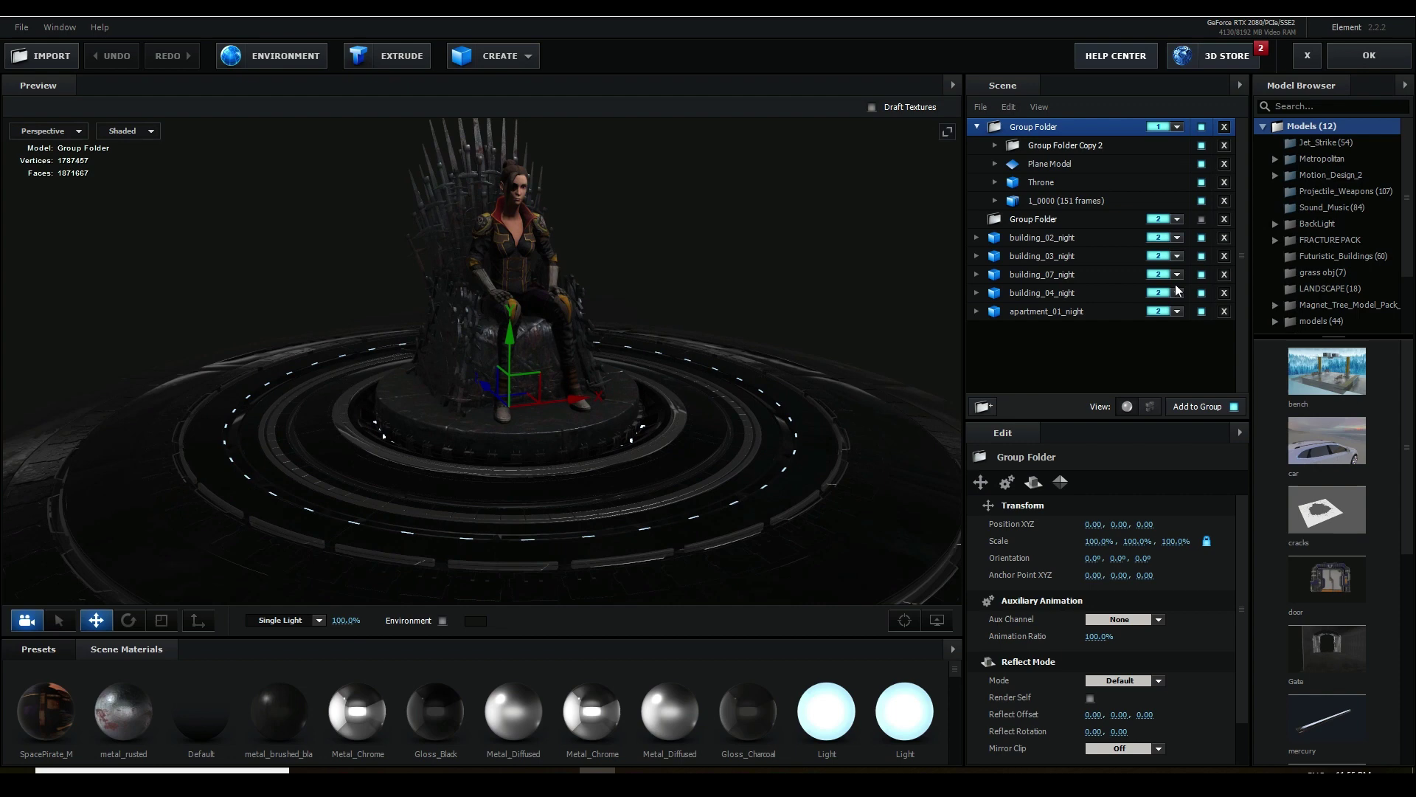
pyautogui.click(1042, 182)
pyautogui.scroll(5, 664, 317)
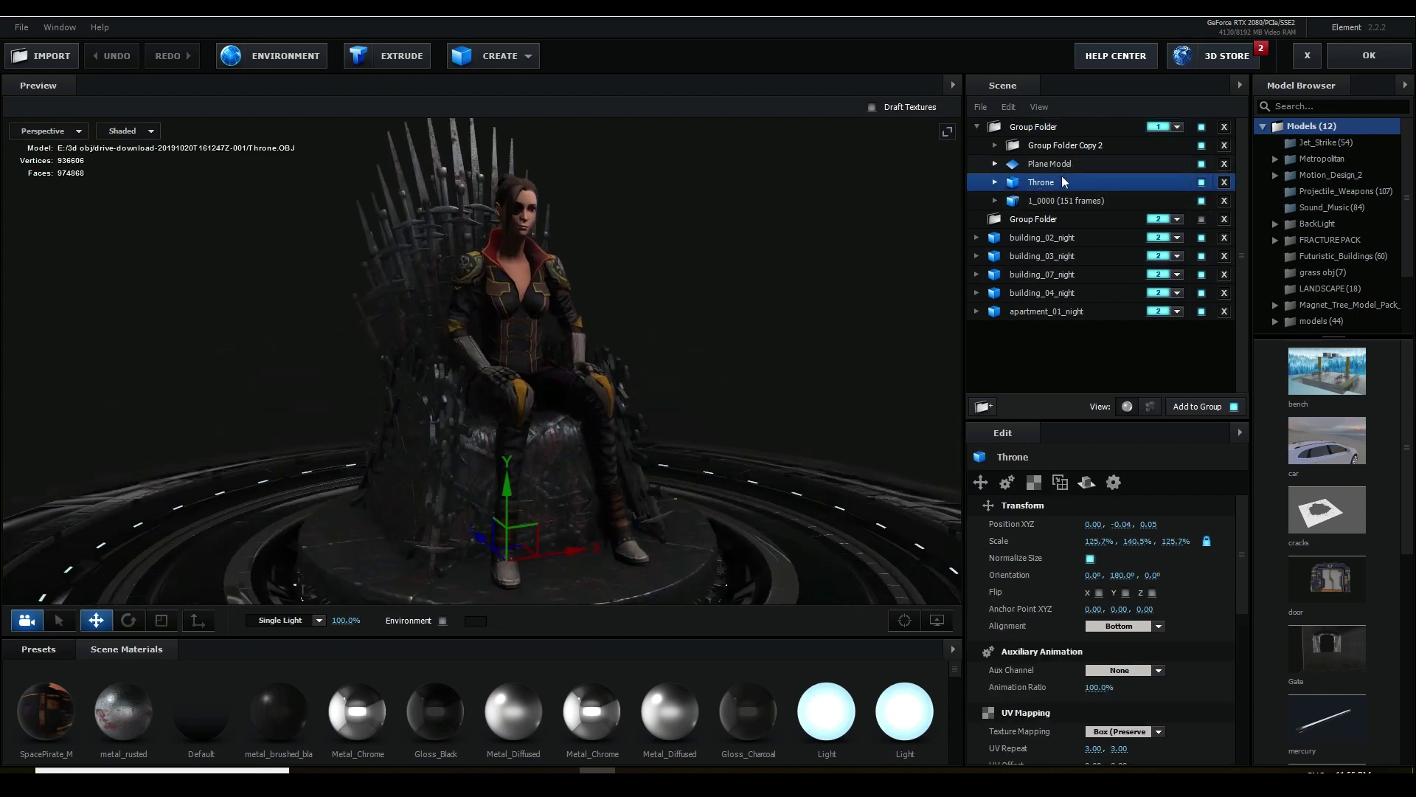
pyautogui.click(1066, 201)
pyautogui.moveTo(763, 330); pyautogui.dragTo(712, 321)
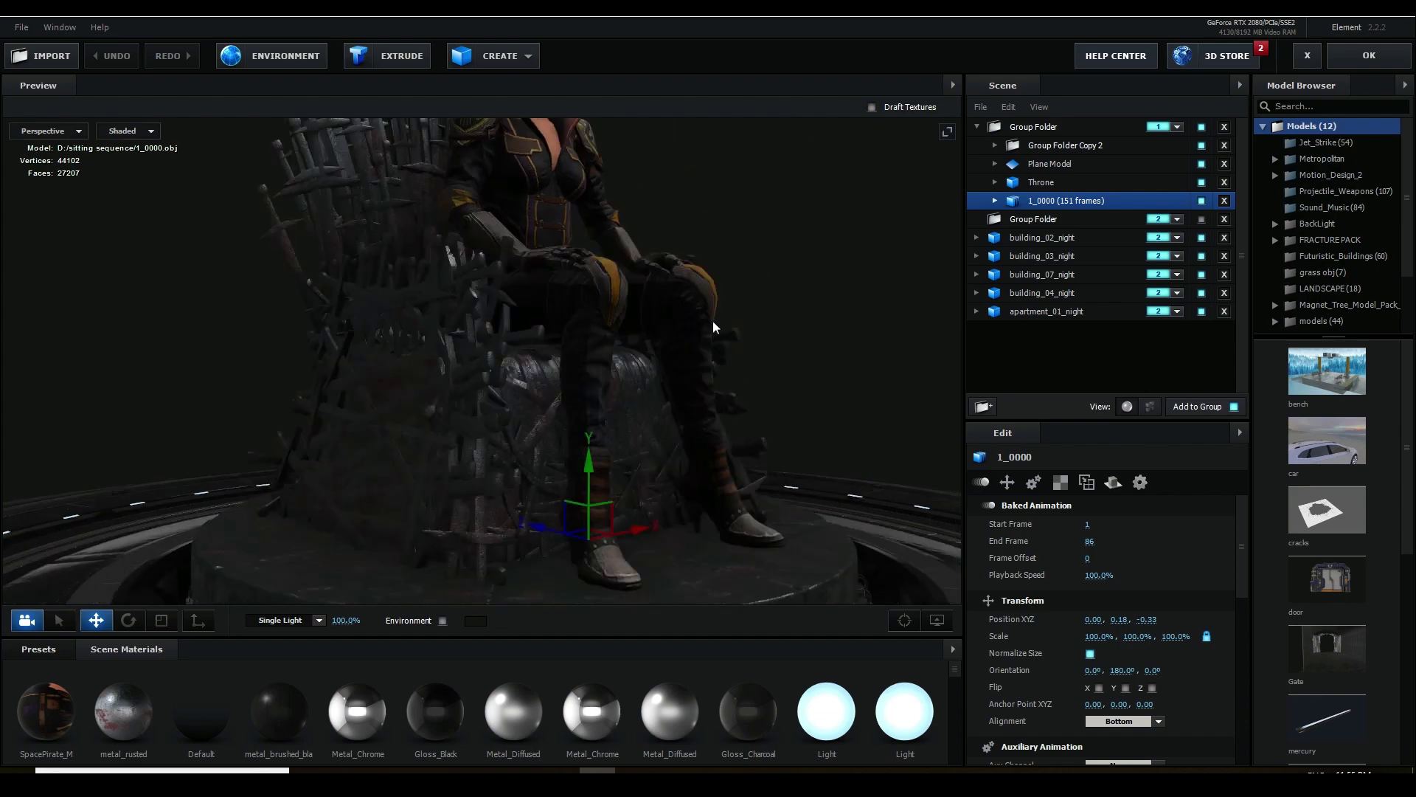
pyautogui.scroll(-10, 713, 321)
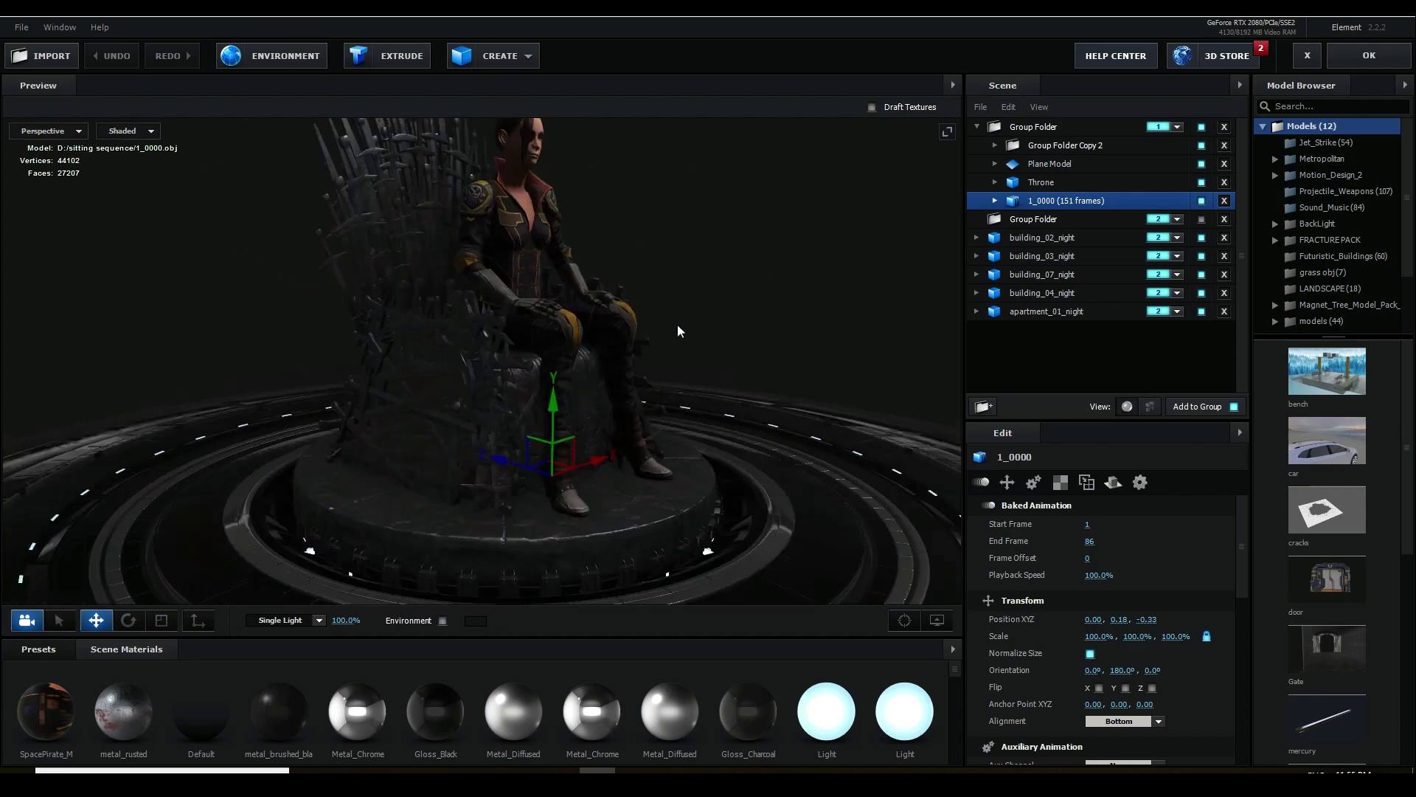
# - Switch the preview lighting to the Product preset and orbit around the throne platform
pyautogui.click(310, 619)
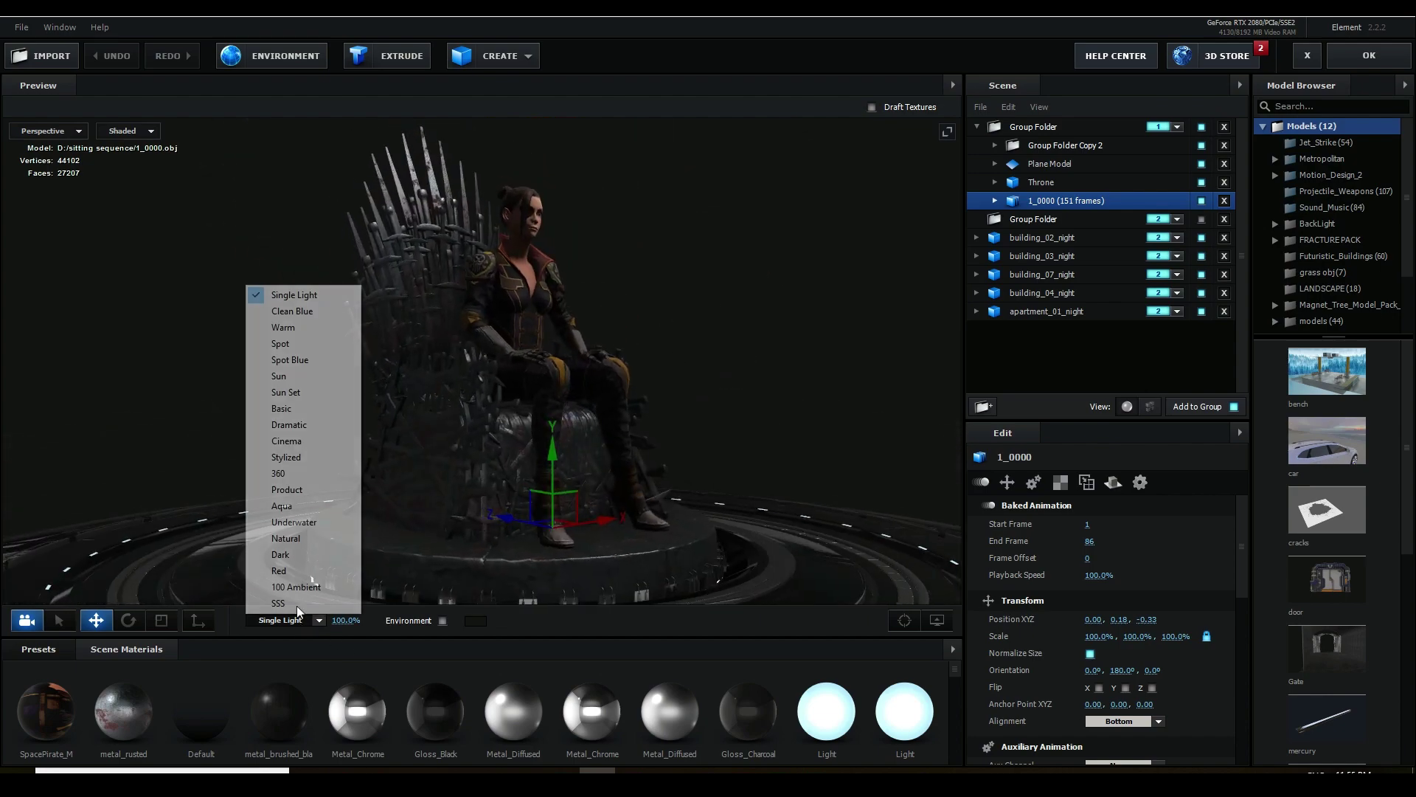
pyautogui.click(300, 491)
pyautogui.moveTo(326, 502); pyautogui.dragTo(375, 429)
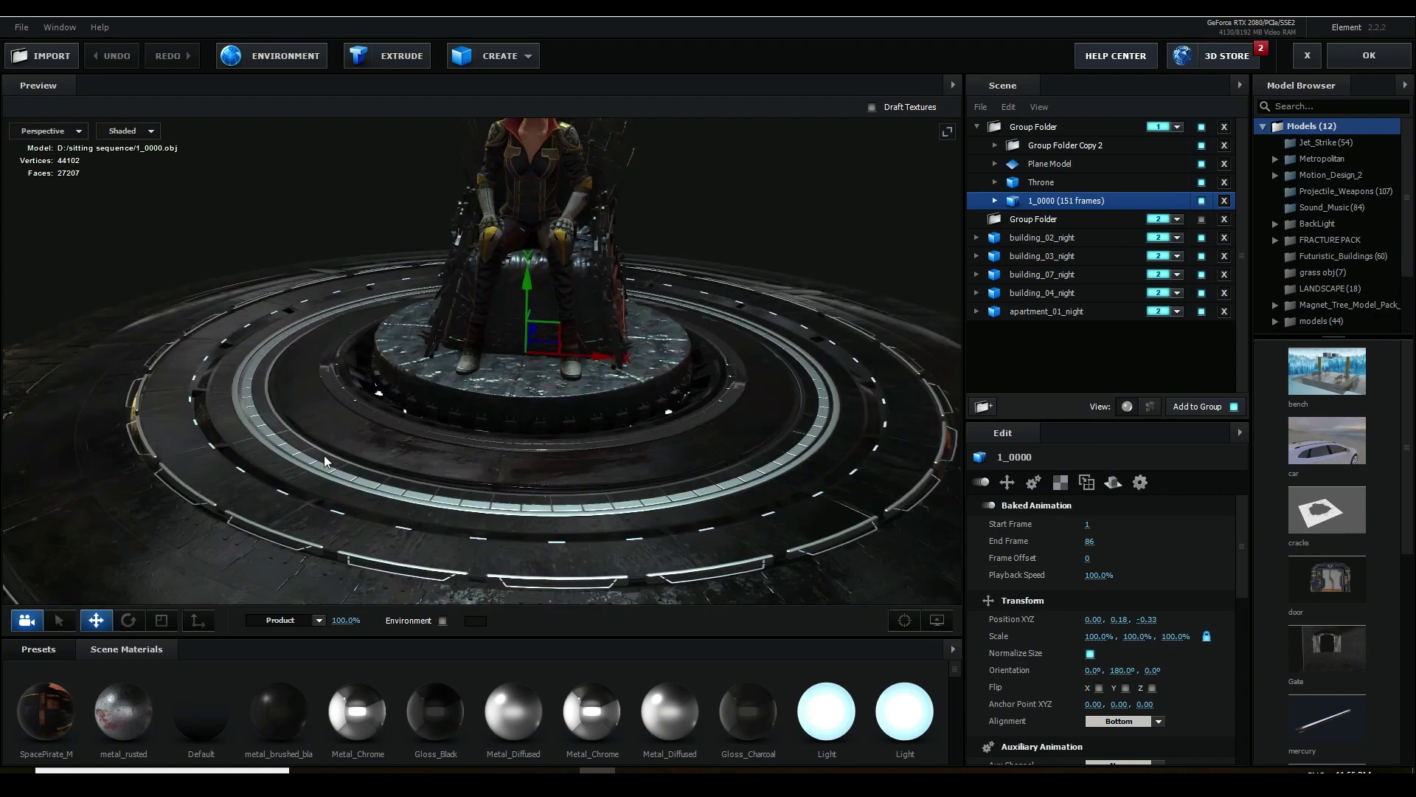
pyautogui.moveTo(325, 454); pyautogui.dragTo(491, 506)
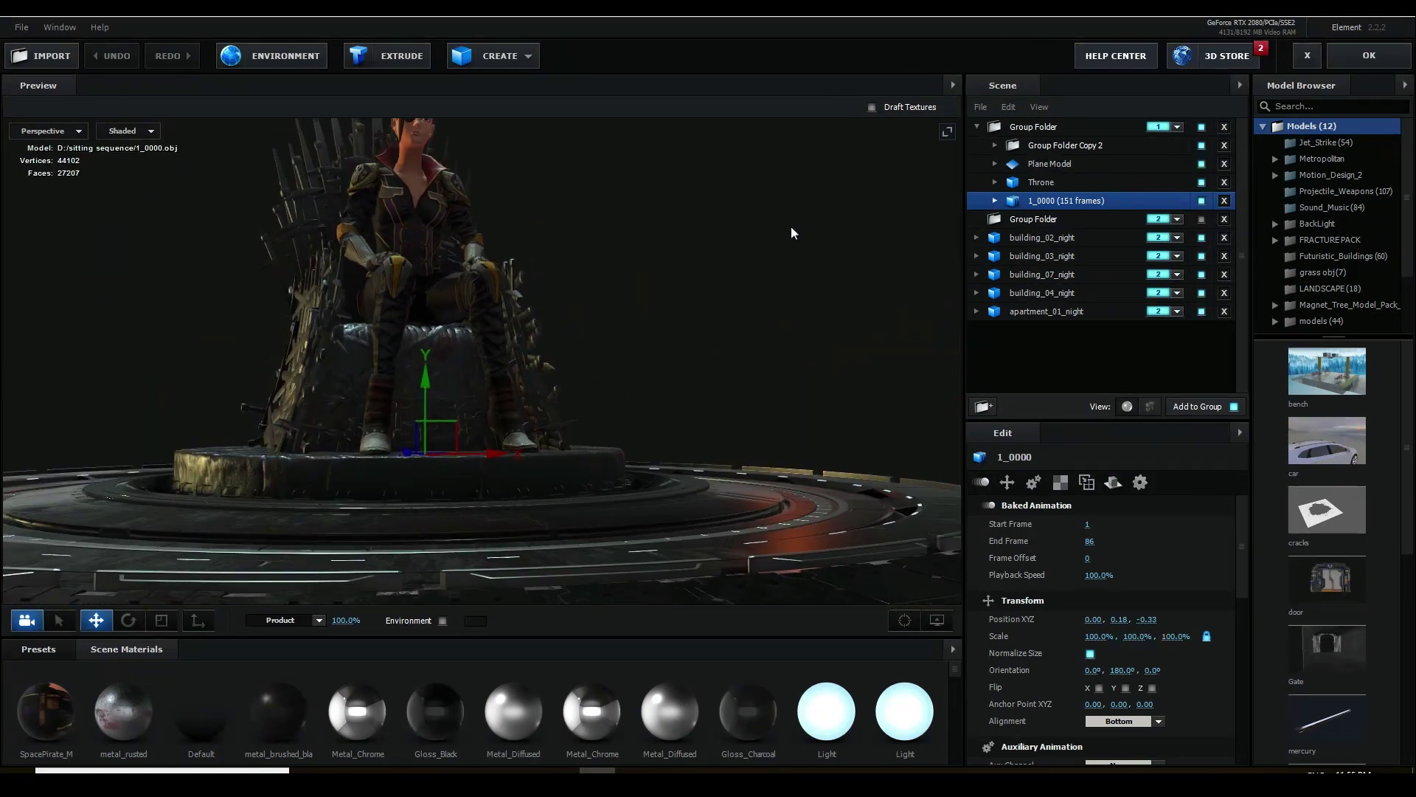
pyautogui.moveTo(792, 230); pyautogui.dragTo(759, 324)
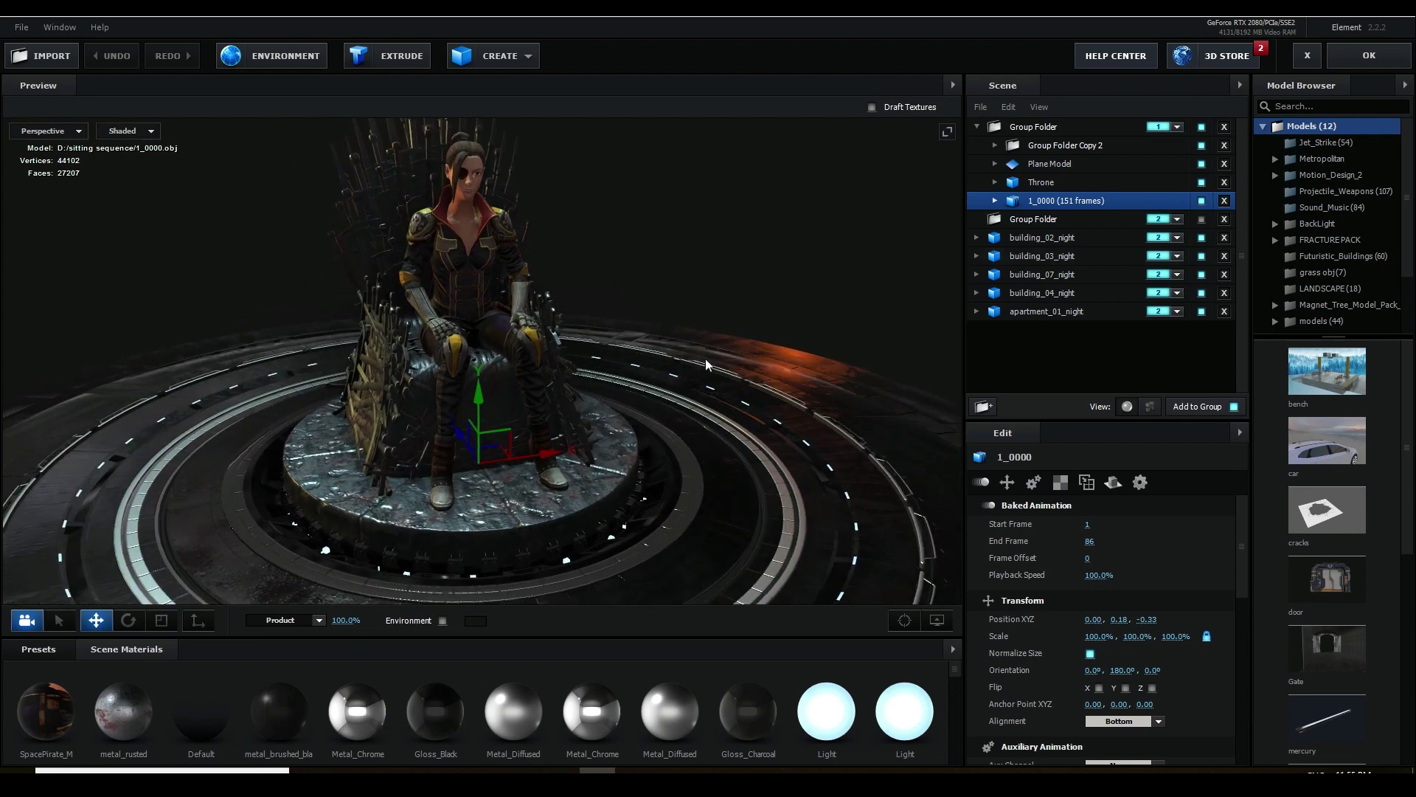
# - Expand Group Folder Copy 2, make Tech_Rings_05 visible, then collapse the ring parts
pyautogui.click(1177, 185)
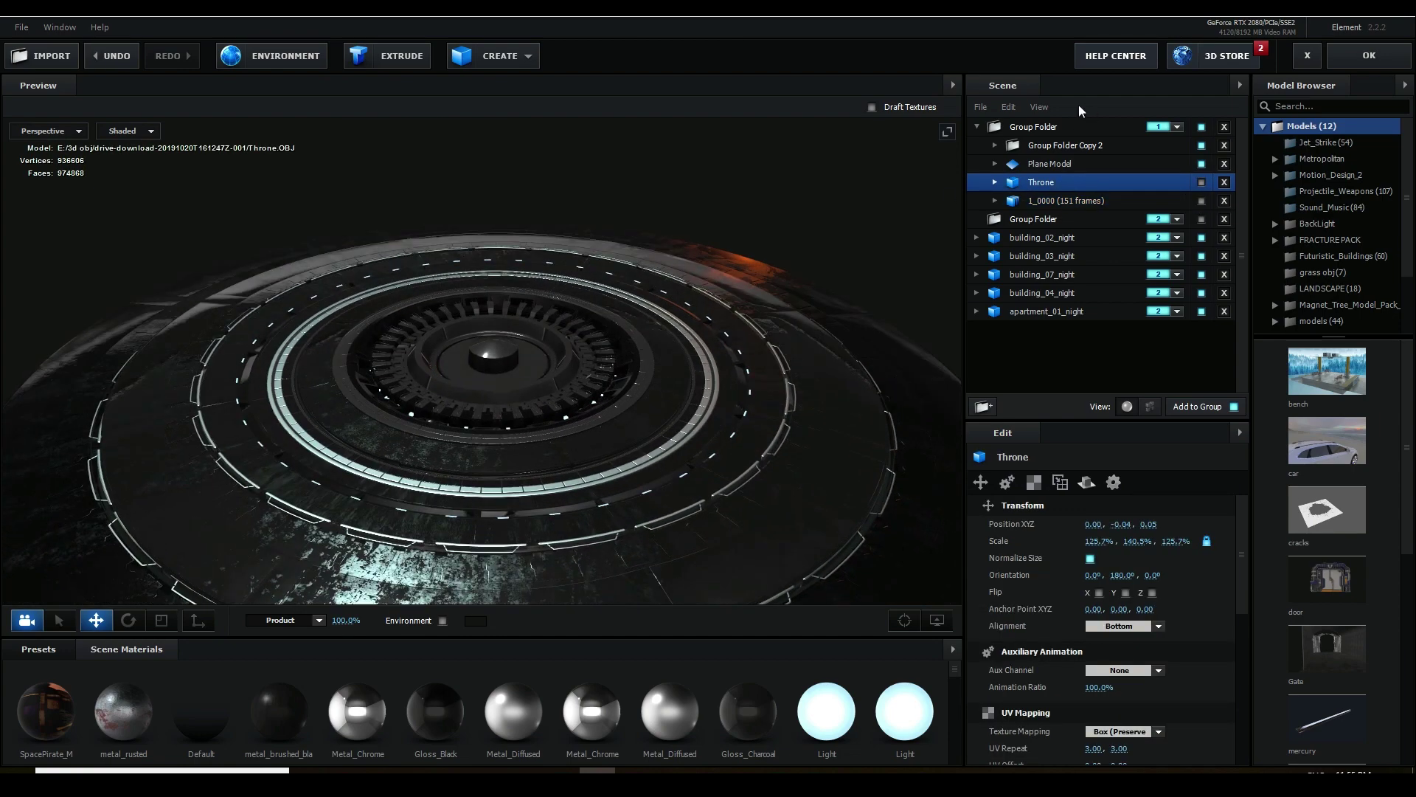
pyautogui.click(1003, 147)
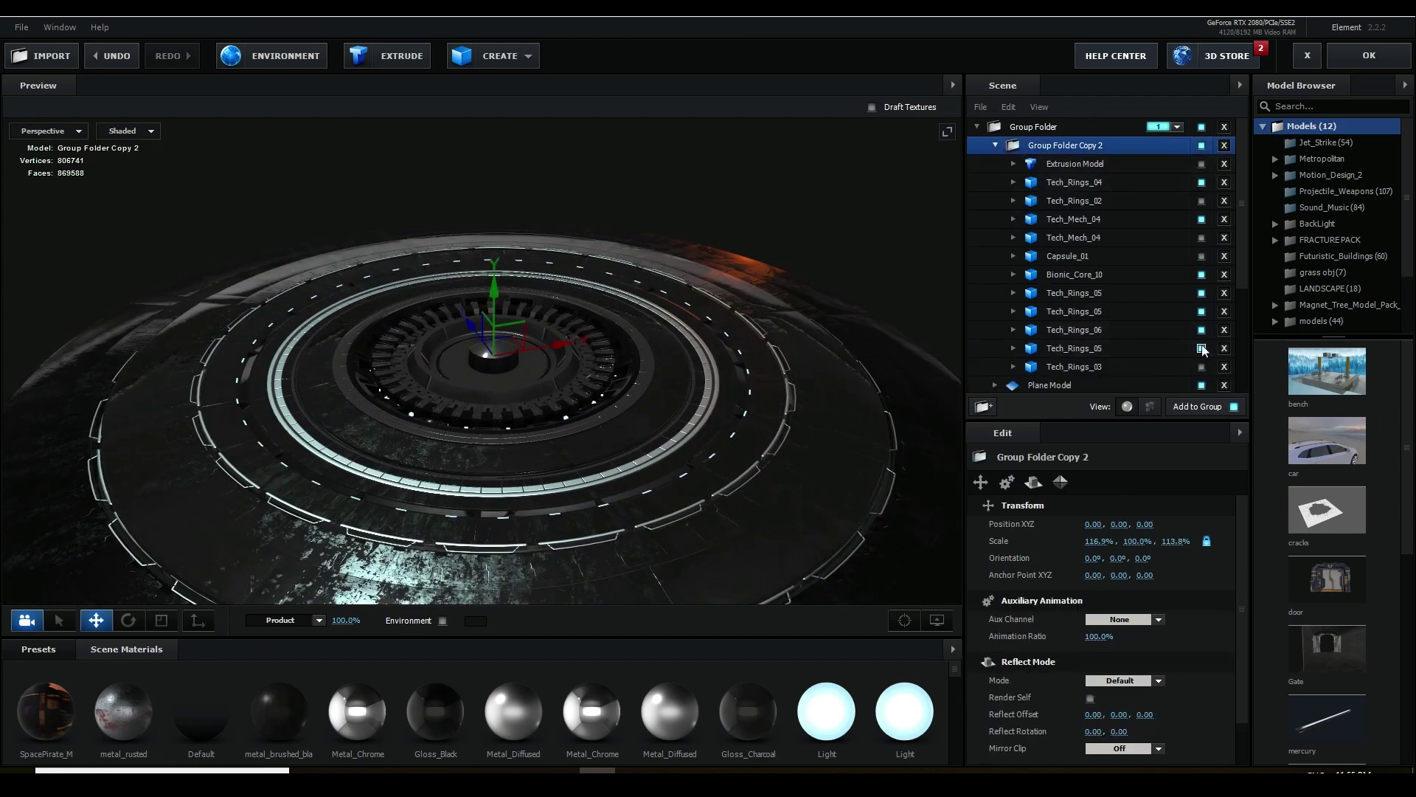
pyautogui.scroll(-5, 1150, 310)
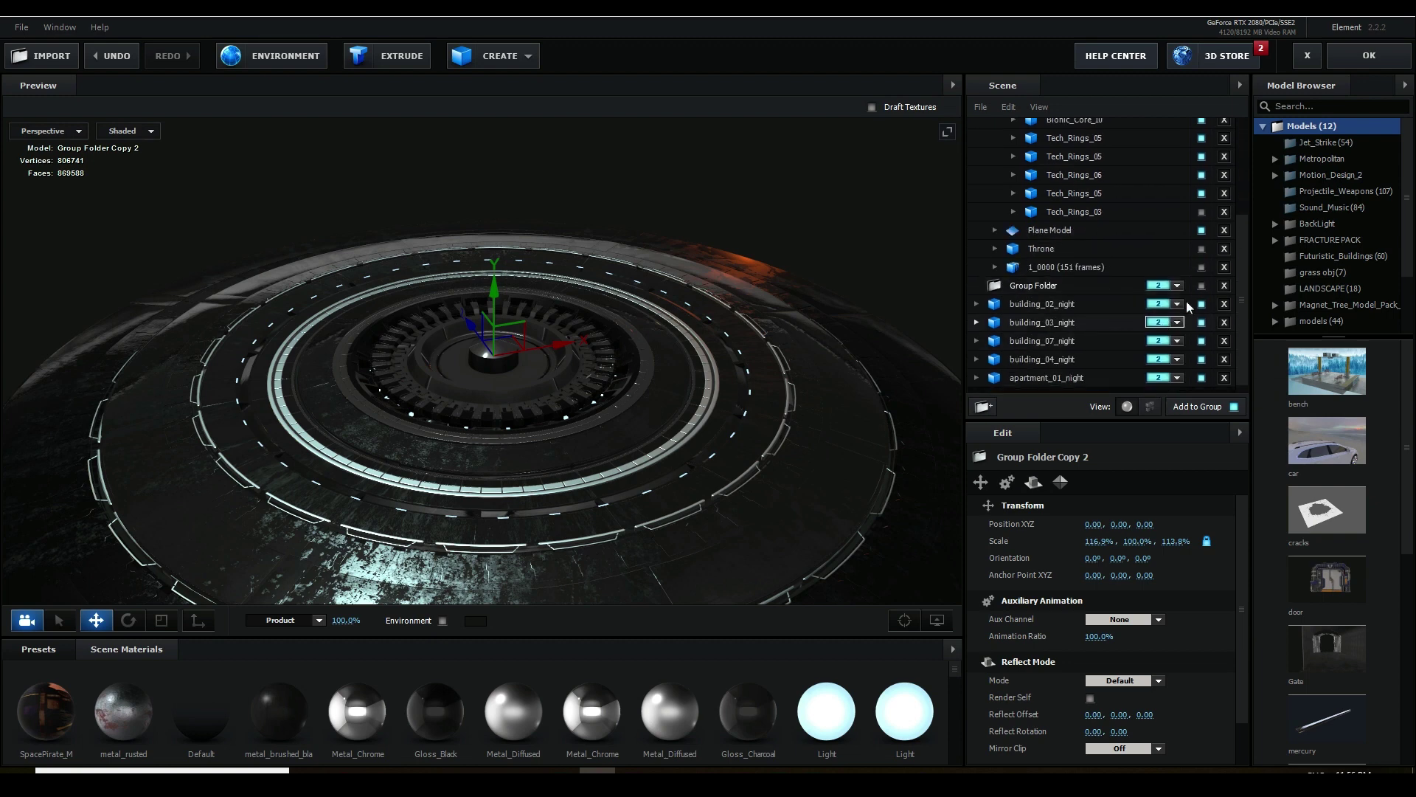
pyautogui.click(1201, 194)
pyautogui.scroll(3, 1180, 244)
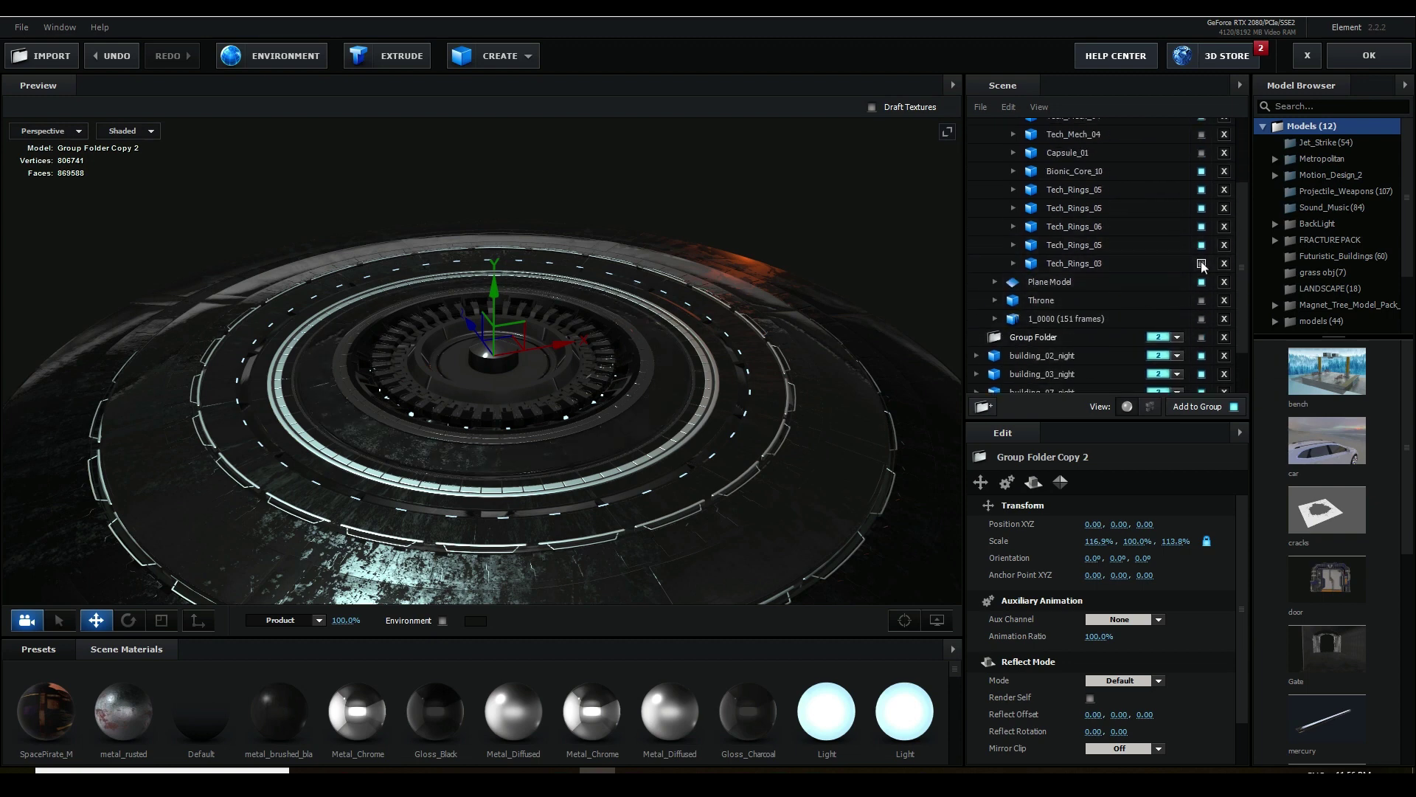
pyautogui.scroll(5, 1201, 336)
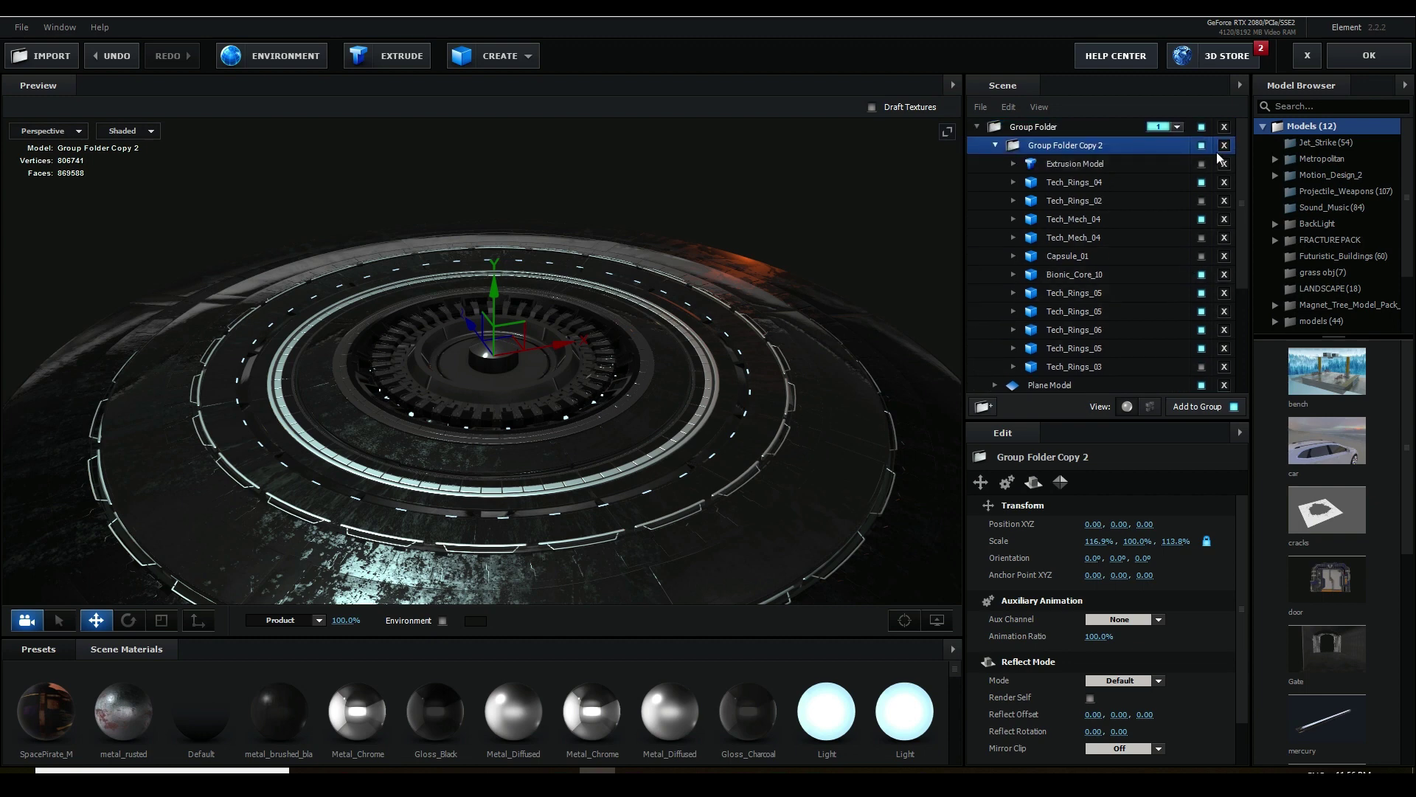
pyautogui.click(1206, 184)
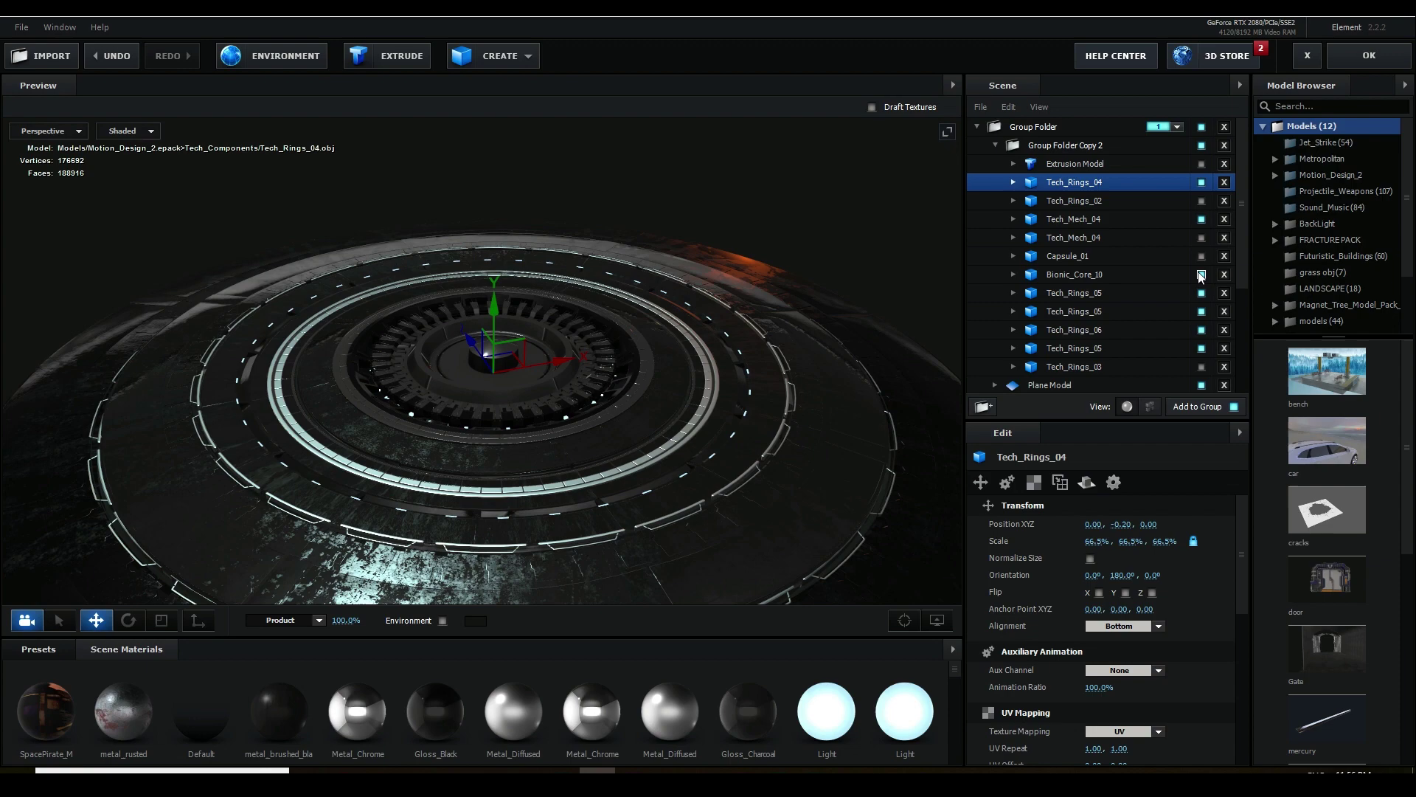
pyautogui.click(995, 145)
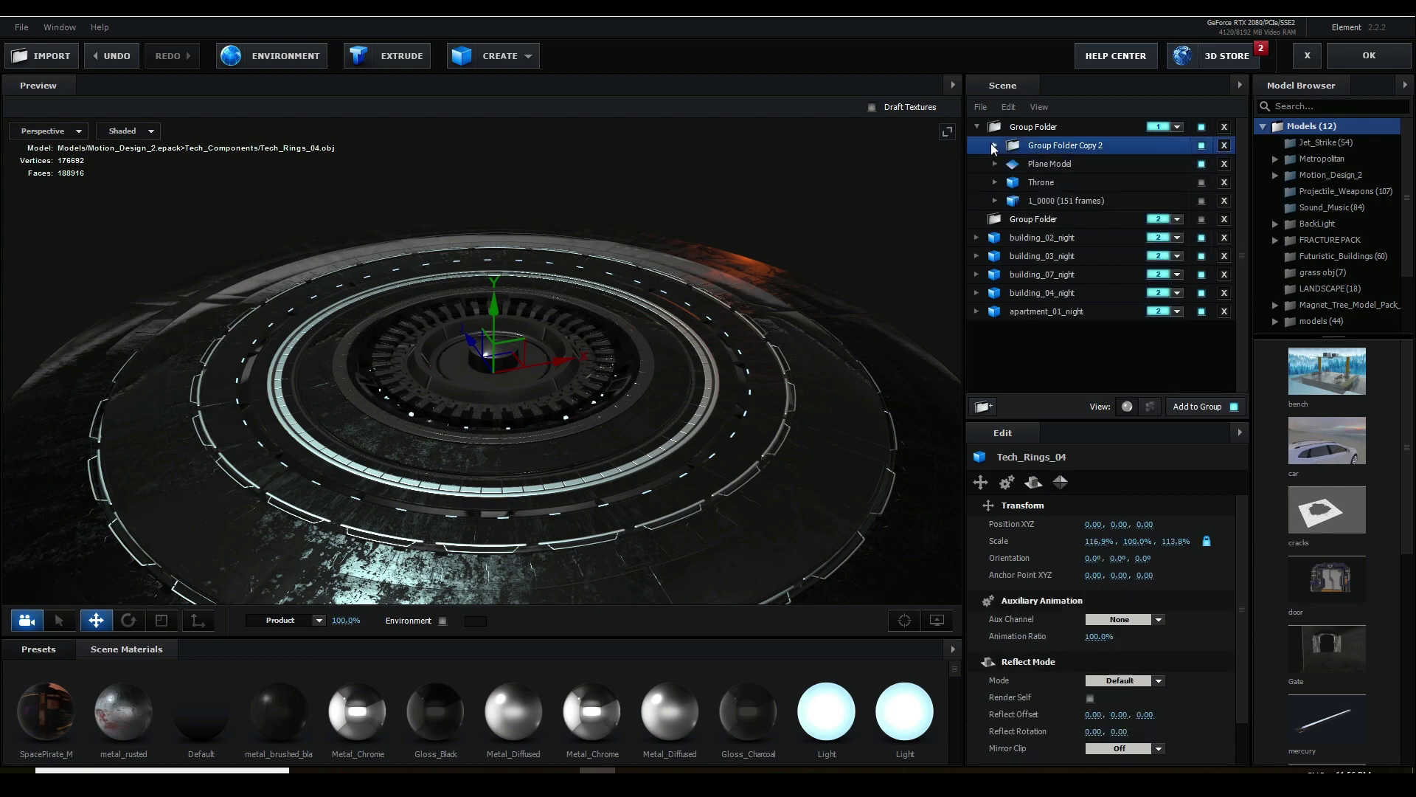
# - Turn on visibility for the Throne and the 1_0000 character, orbiting in closer
pyautogui.click(1202, 181)
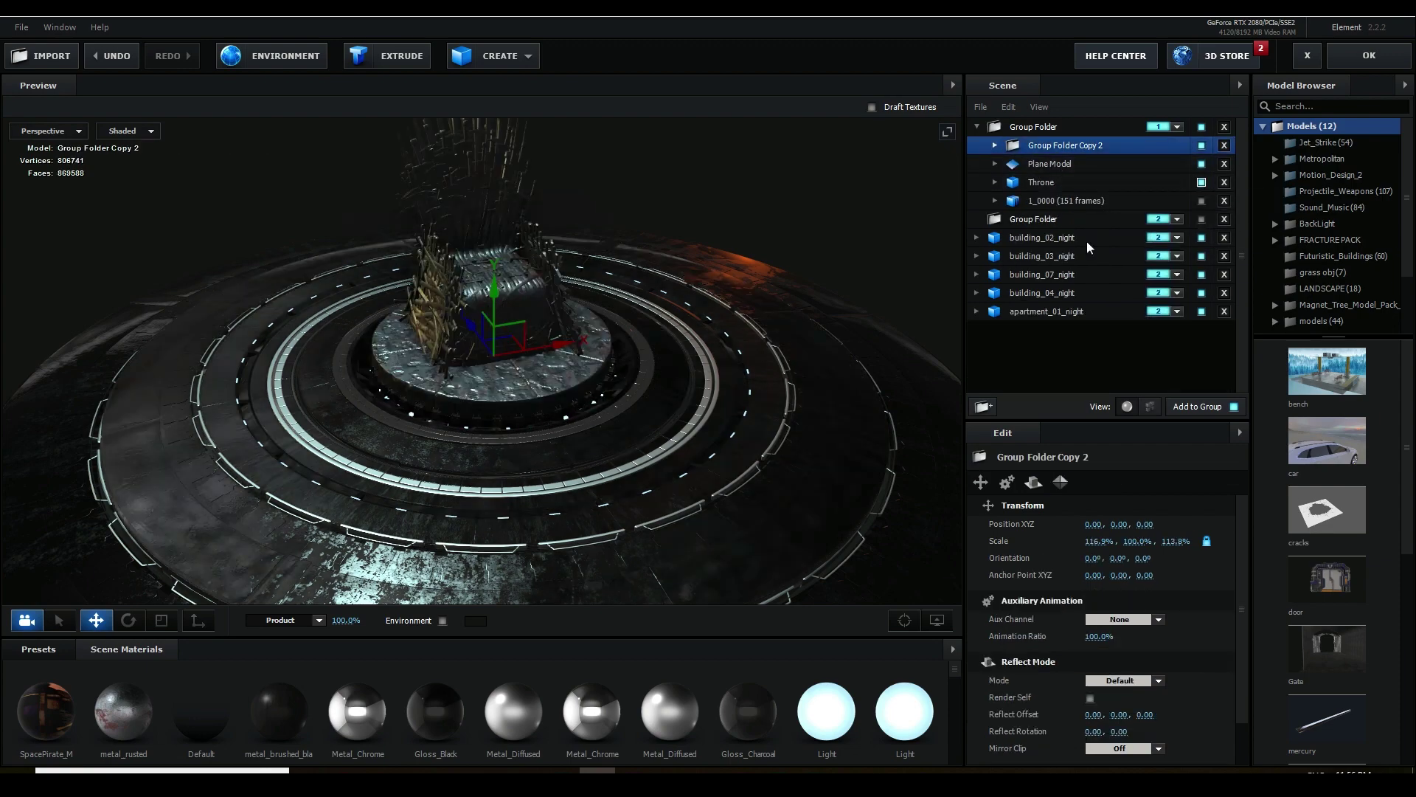
pyautogui.scroll(3, 662, 382)
pyautogui.moveTo(675, 383)
pyautogui.mouseDown()
pyautogui.moveTo(662, 370)
pyautogui.moveTo(683, 404)
pyautogui.moveTo(692, 371)
pyautogui.moveTo(661, 378)
pyautogui.moveTo(692, 369)
pyautogui.mouseUp()
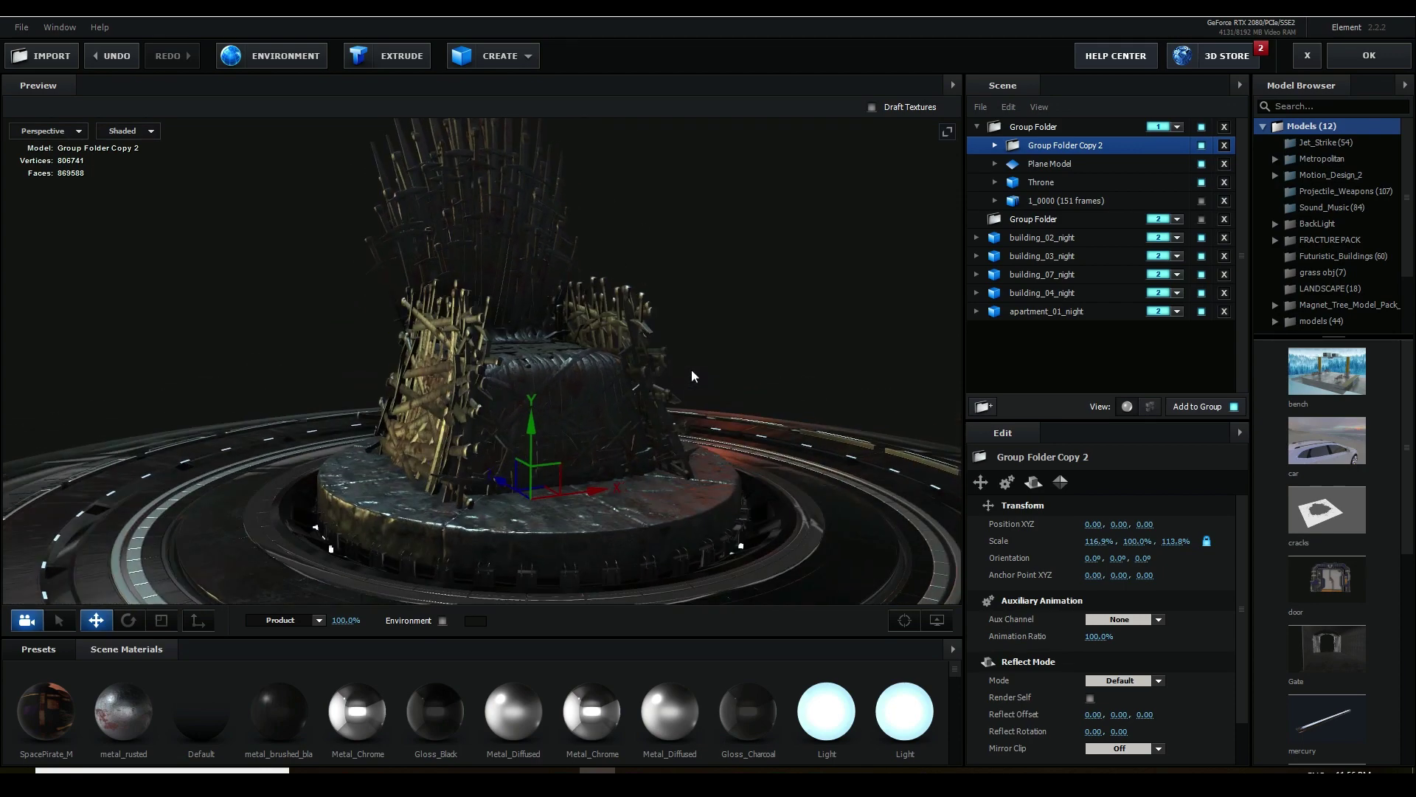
pyautogui.click(1202, 201)
pyautogui.moveTo(606, 370); pyautogui.dragTo(644, 387)
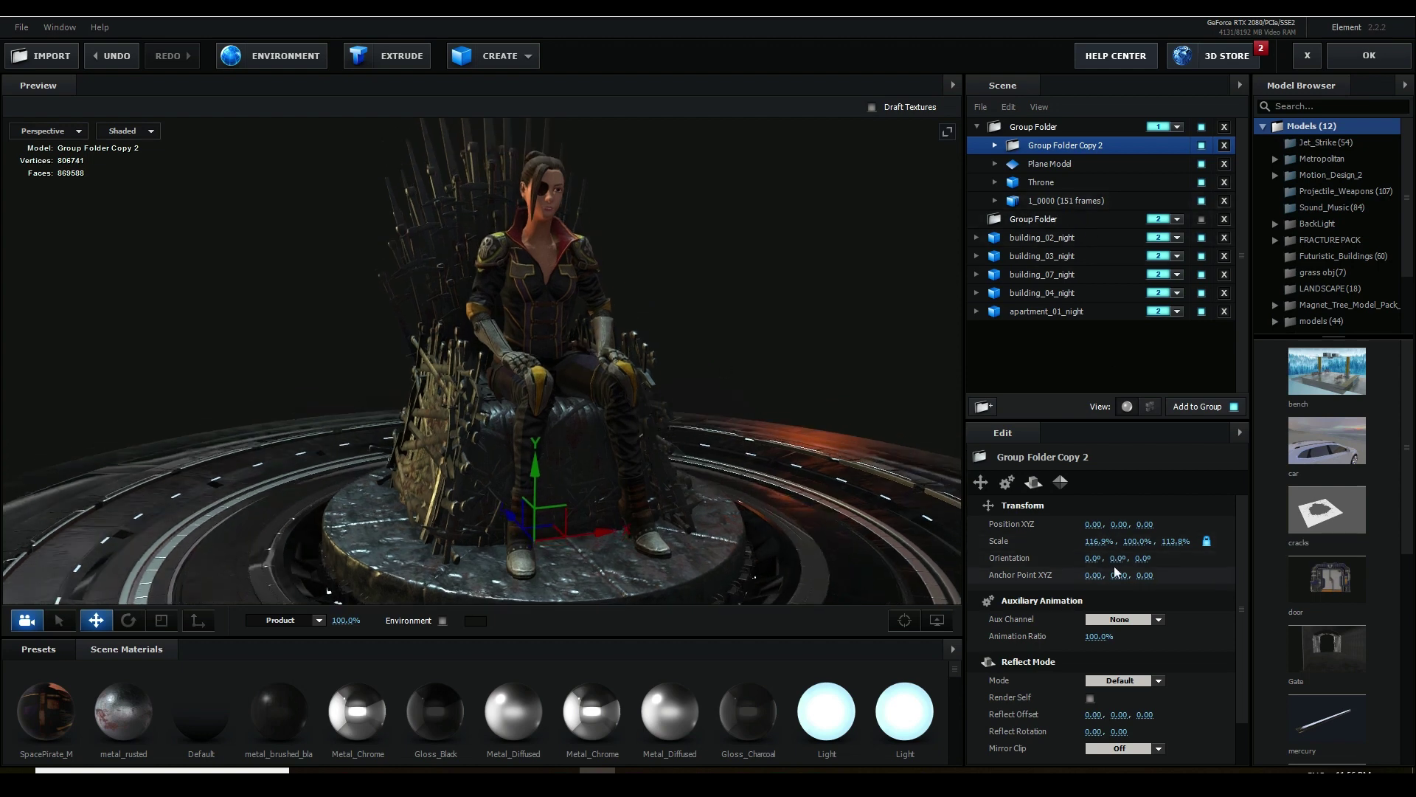
# - Set the 1_0000 baked animation End Frame to 86
pyautogui.click(1055, 201)
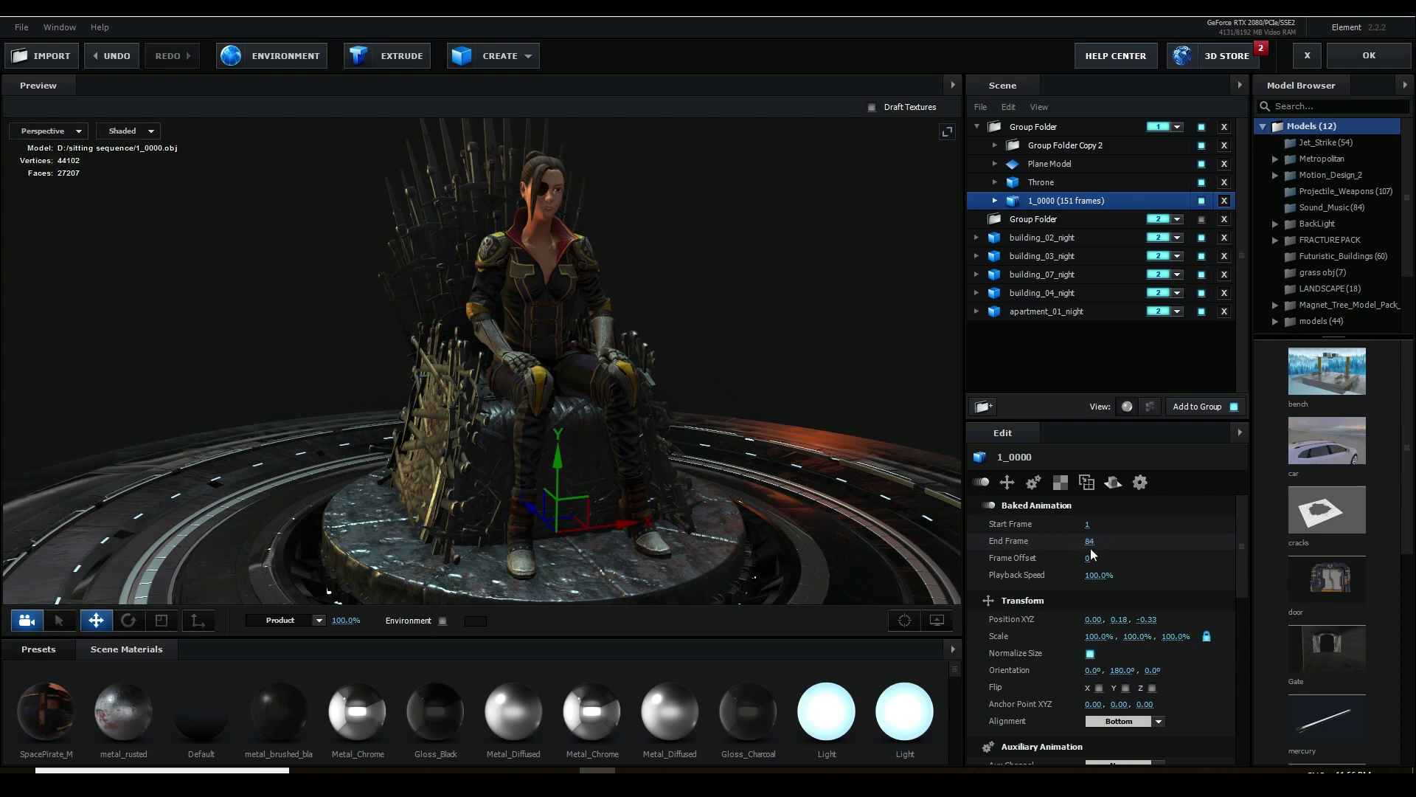
pyautogui.click(1090, 541)
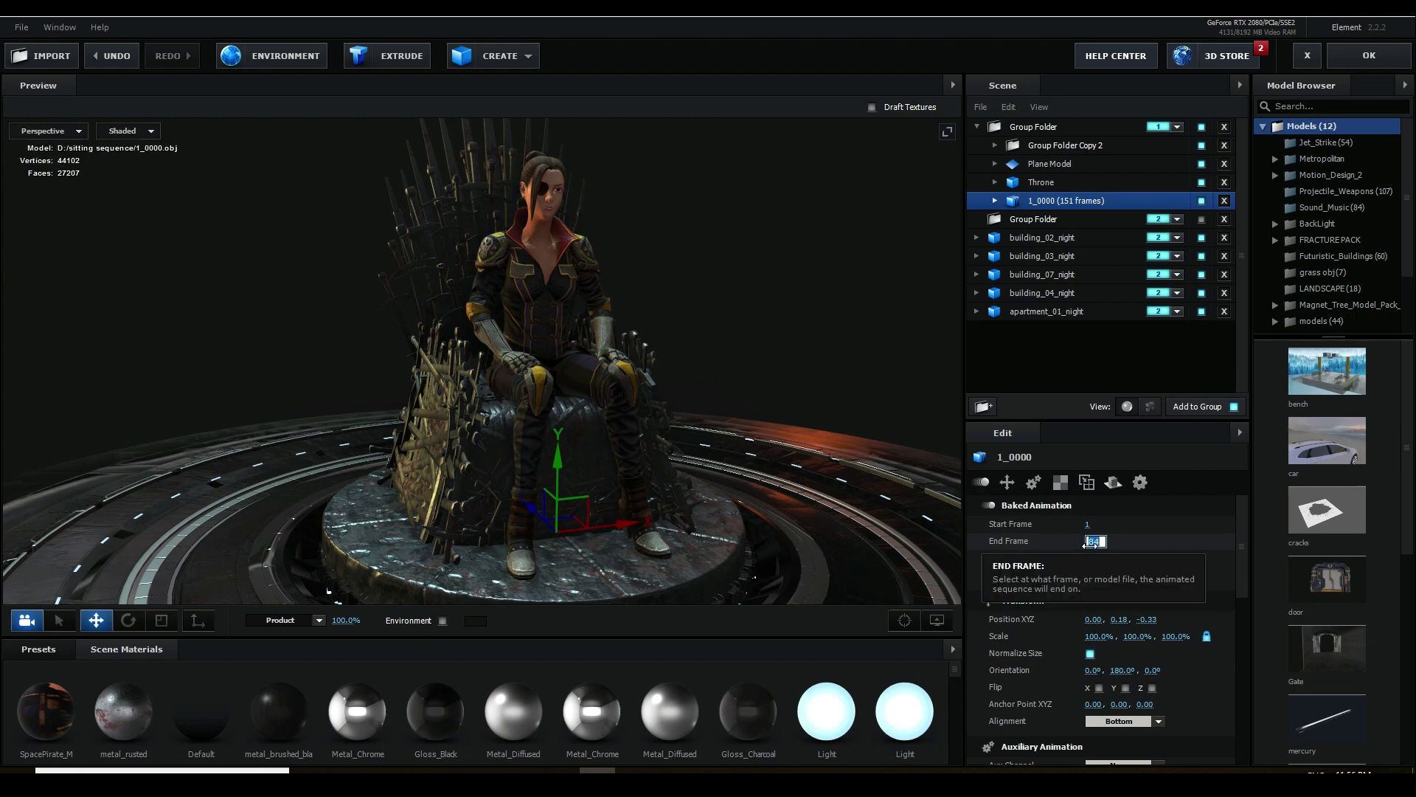
pyautogui.write('151')
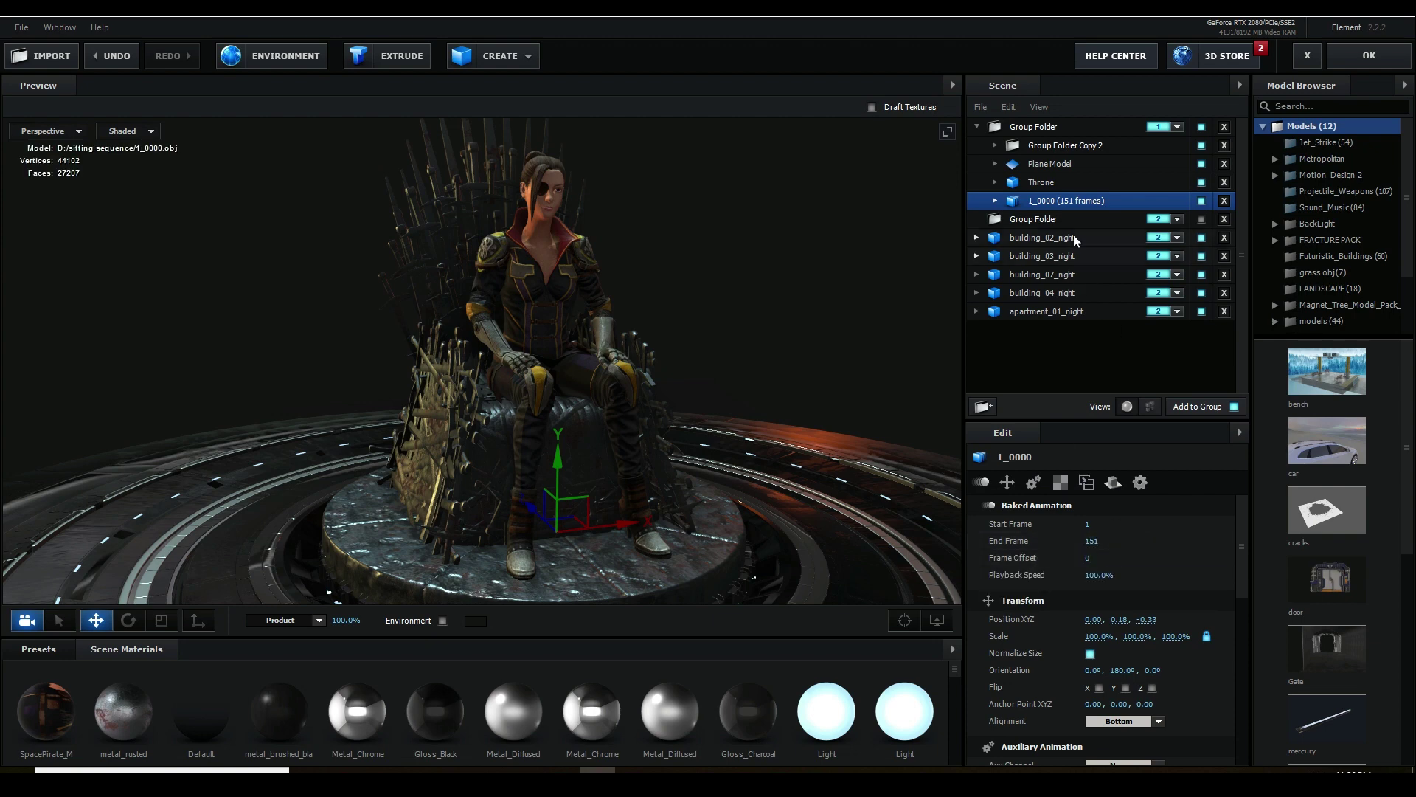
pyautogui.click(1096, 542)
pyautogui.write('86')
pyautogui.press('Return')
# - Scrub through the animation and light the preview with the SSS preset
pyautogui.moveTo(1114, 523); pyautogui.dragTo(830, 558)
pyautogui.scroll(-5, 698, 480)
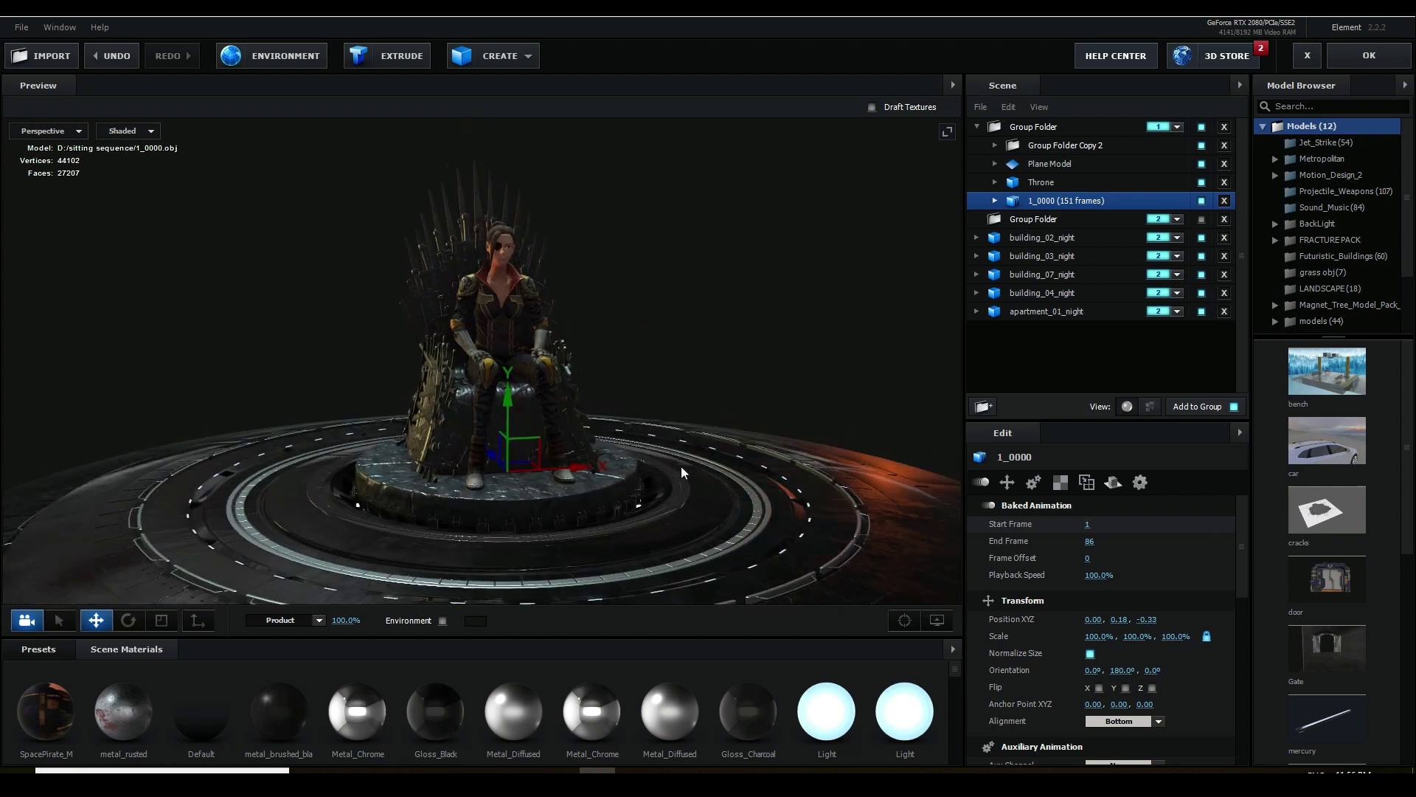
pyautogui.click(291, 619)
pyautogui.click(299, 588)
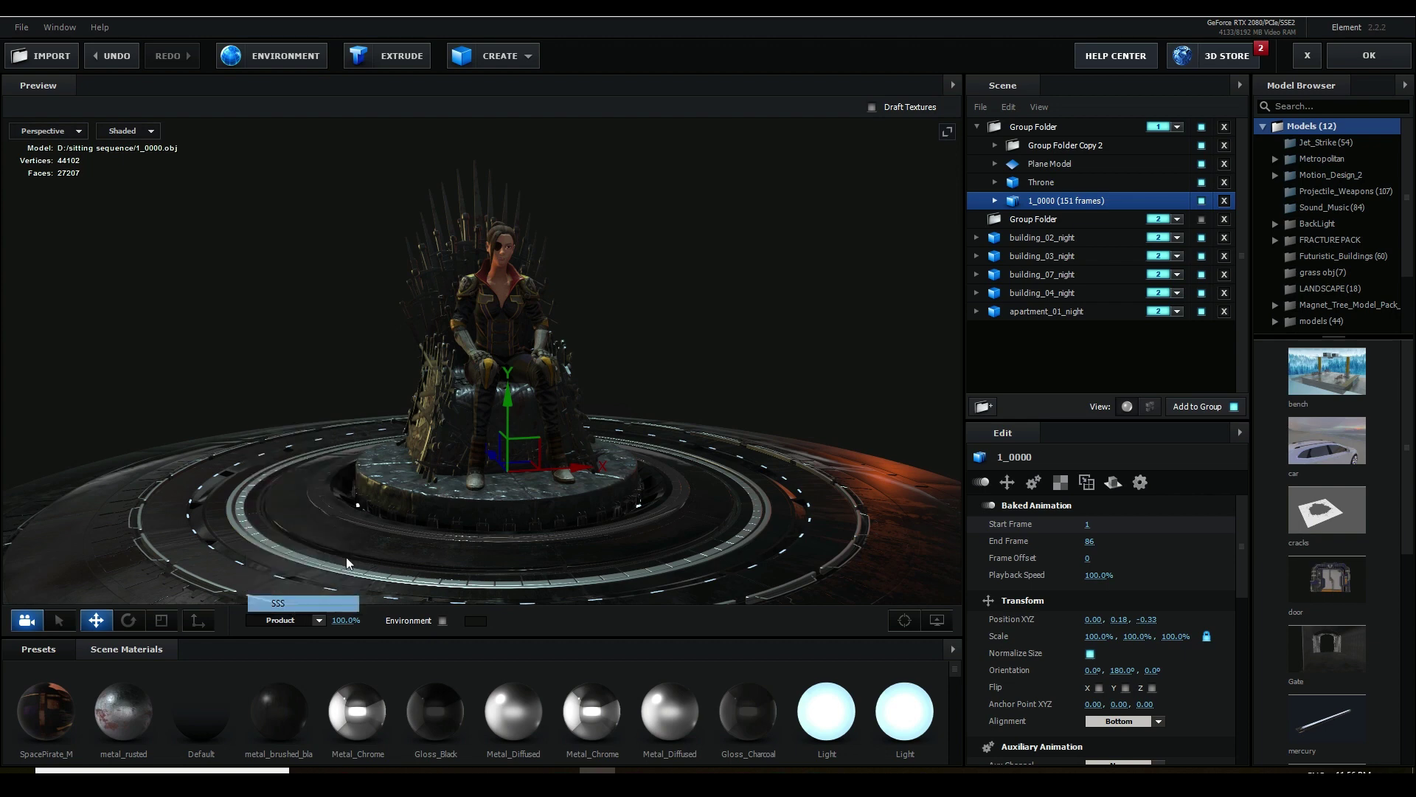
# - Try raising SpacePirate_M's subsurface scattering intensity, then undo to keep 0.12
pyautogui.click(45, 711)
pyautogui.scroll(4, 627, 273)
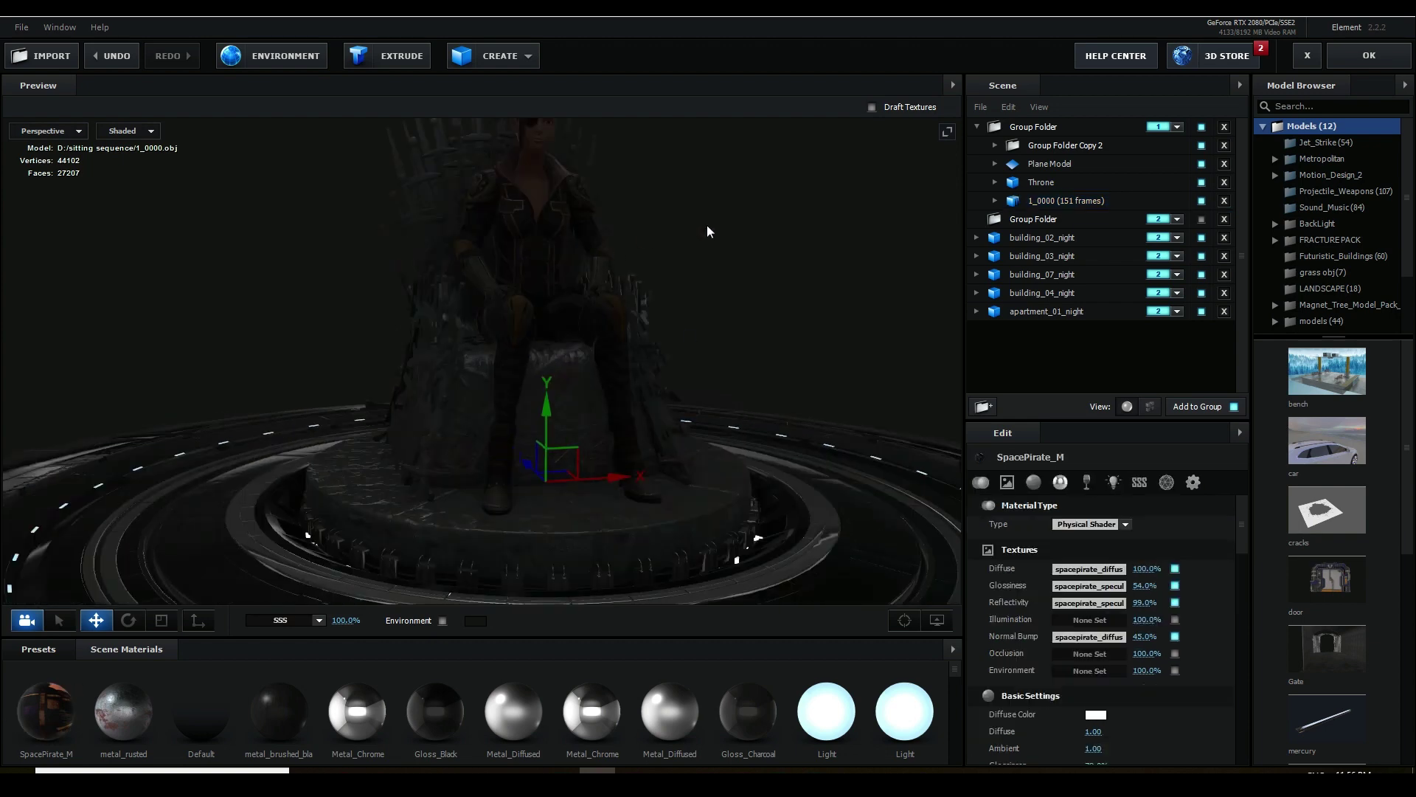
pyautogui.scroll(-8, 1106, 605)
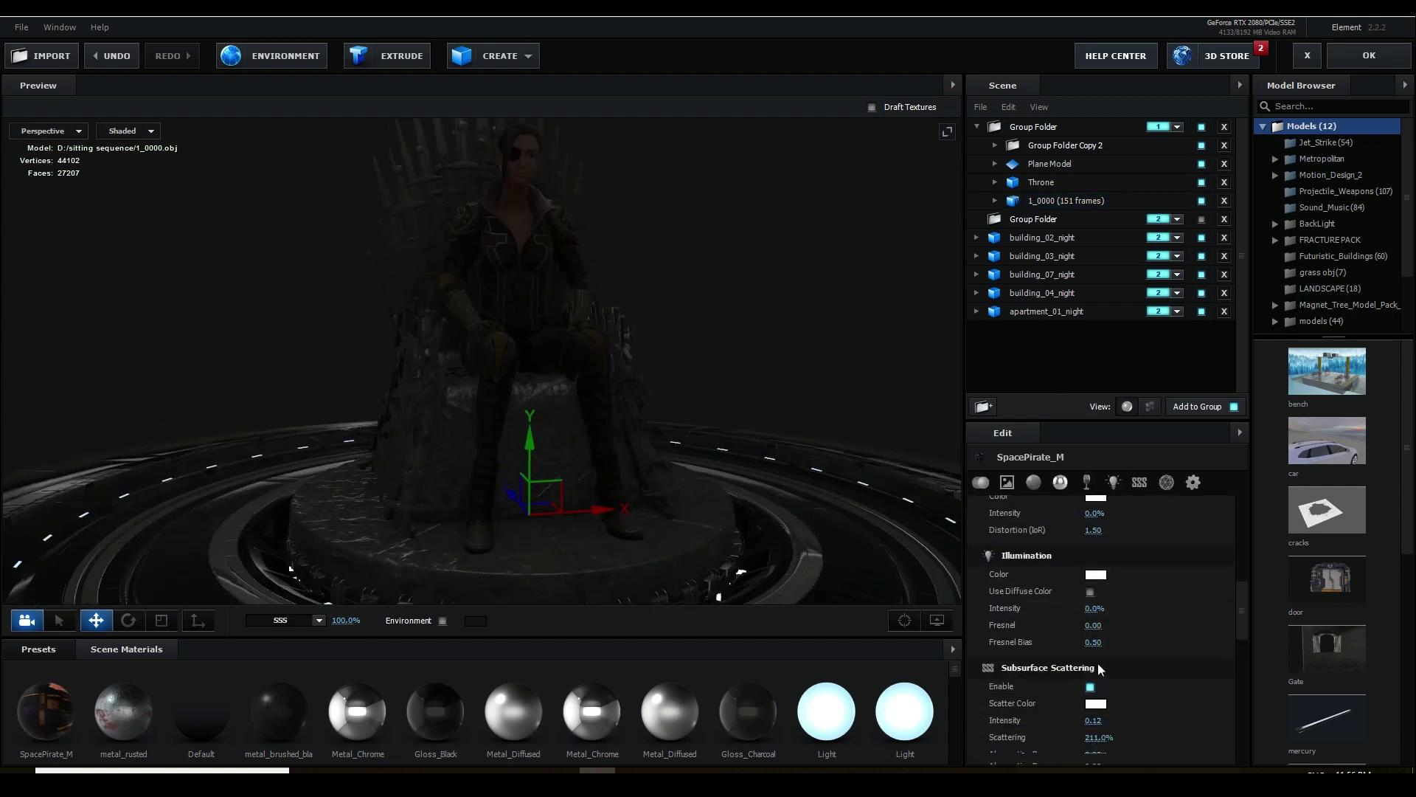
pyautogui.moveTo(1093, 612); pyautogui.dragTo(1218, 598)
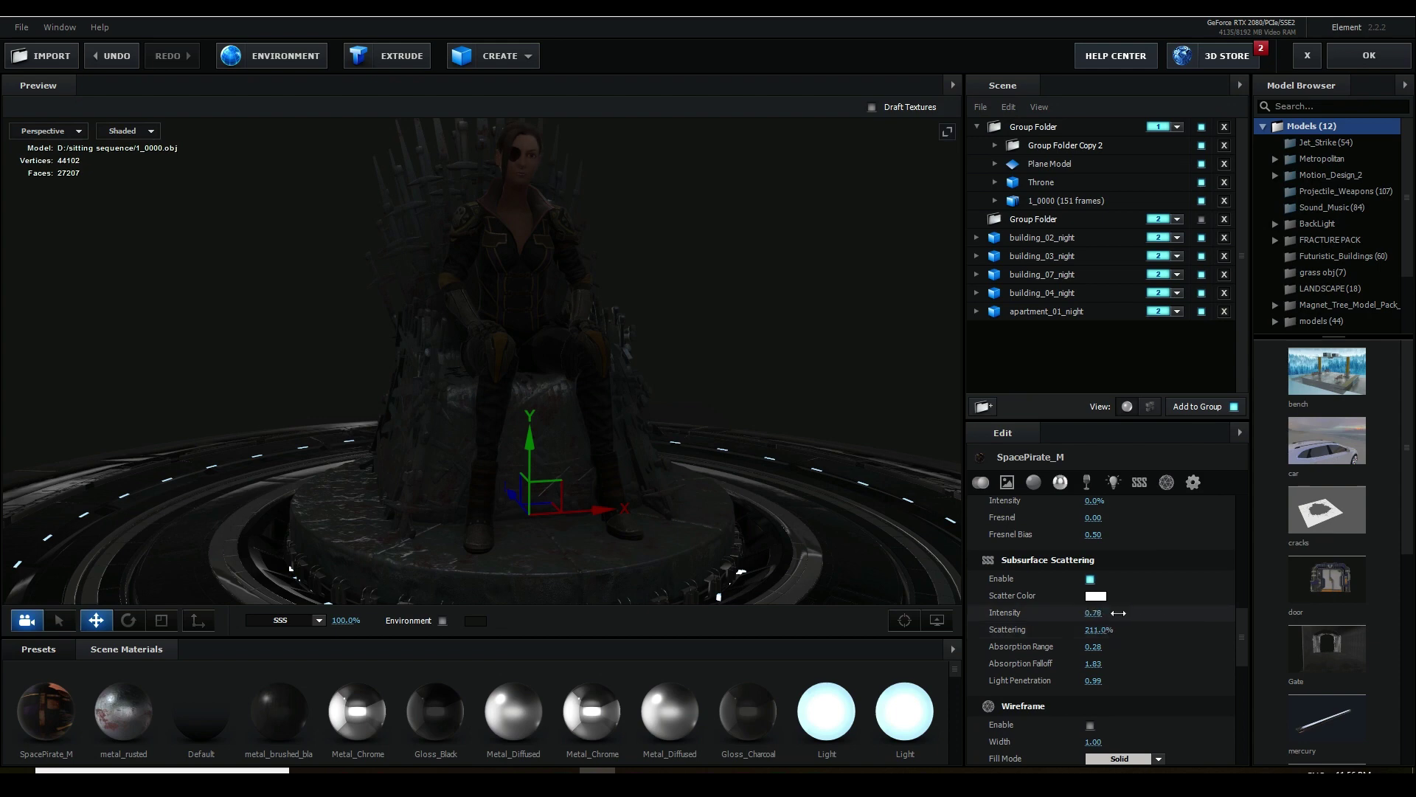
pyautogui.moveTo(1118, 612); pyautogui.dragTo(1182, 622)
pyautogui.hotkey('ctrl', 'z')
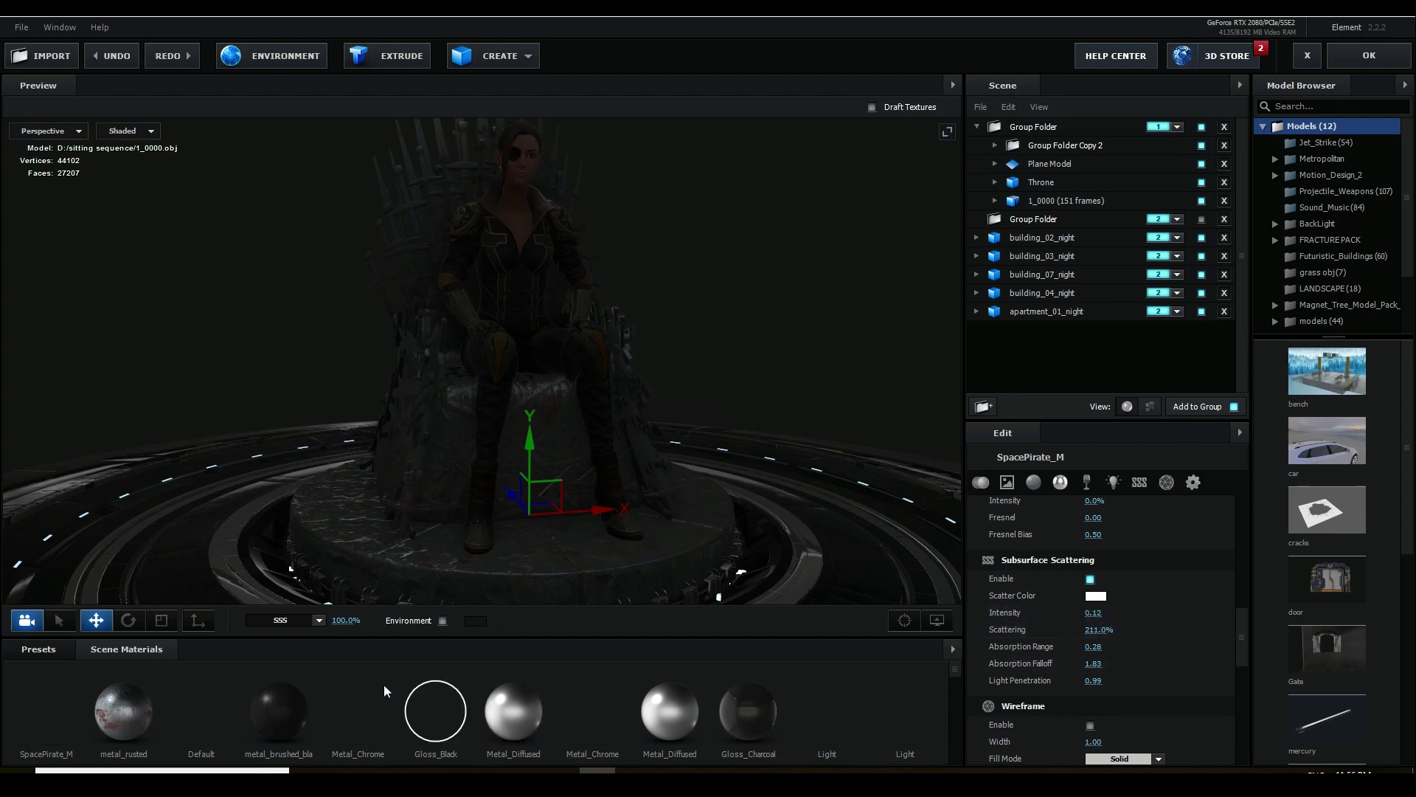
# - Light the preview with the Product preset again and reframe the throne
pyautogui.click(295, 620)
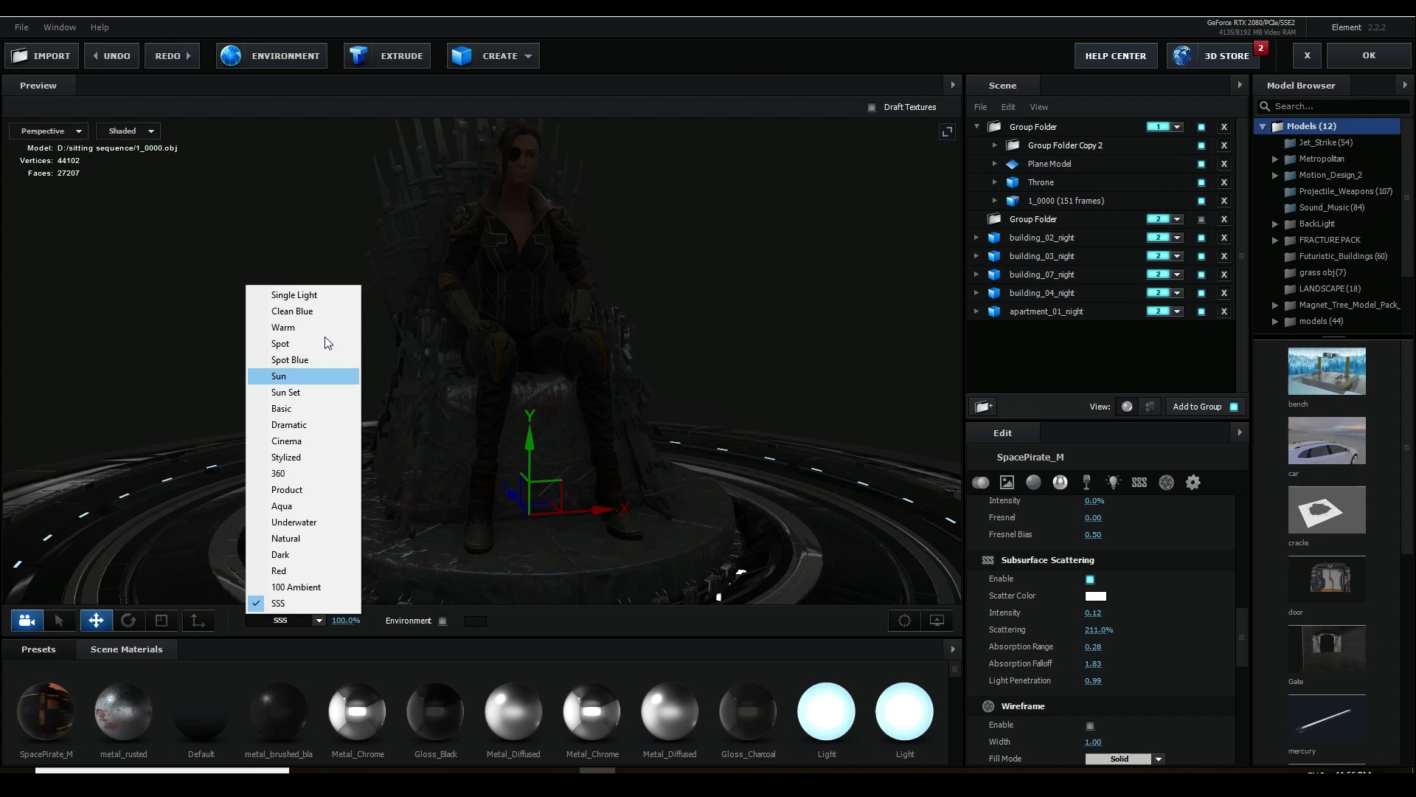
pyautogui.click(295, 489)
pyautogui.moveTo(374, 423); pyautogui.dragTo(351, 388)
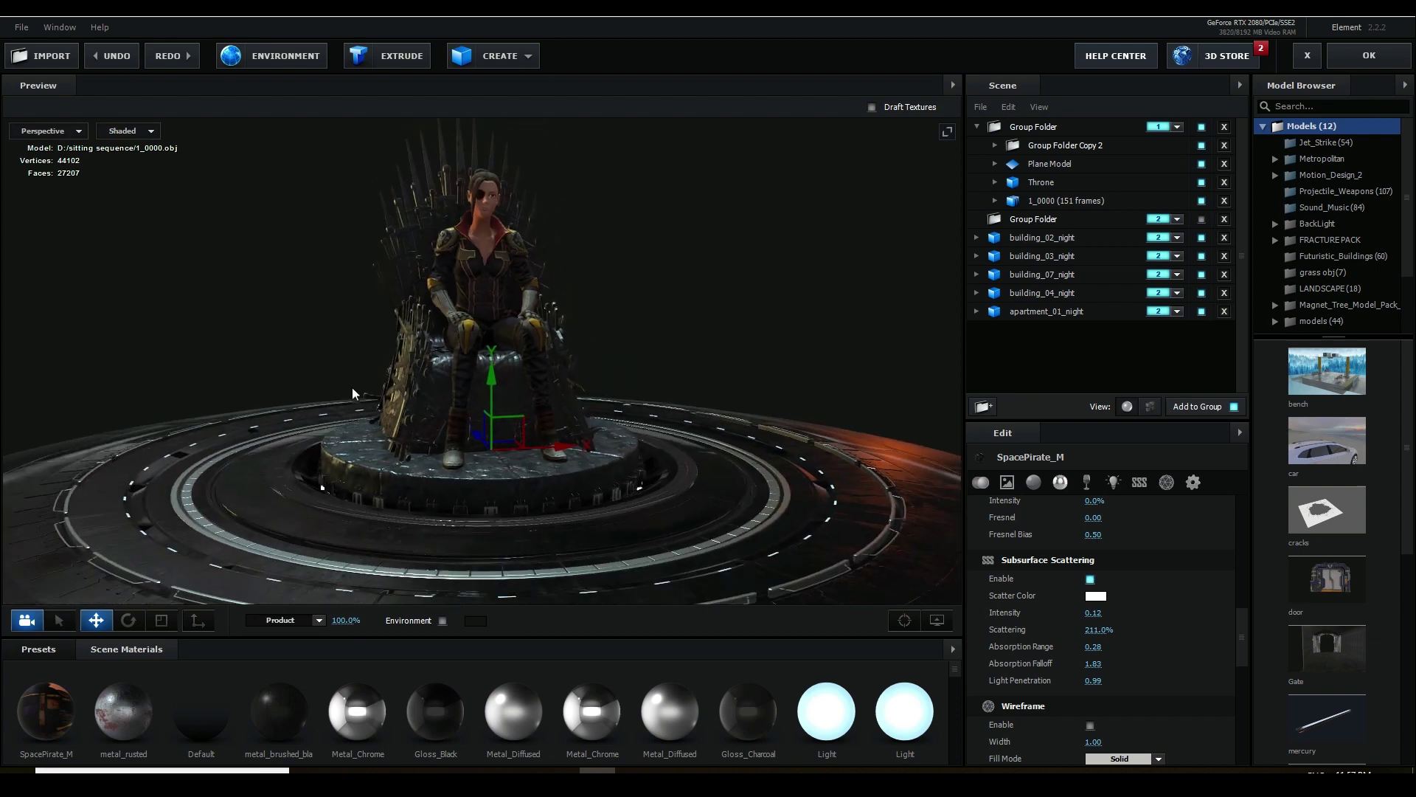
pyautogui.moveTo(271, 541)
pyautogui.mouseDown()
pyautogui.moveTo(241, 531)
pyautogui.moveTo(280, 542)
pyautogui.mouseUp()
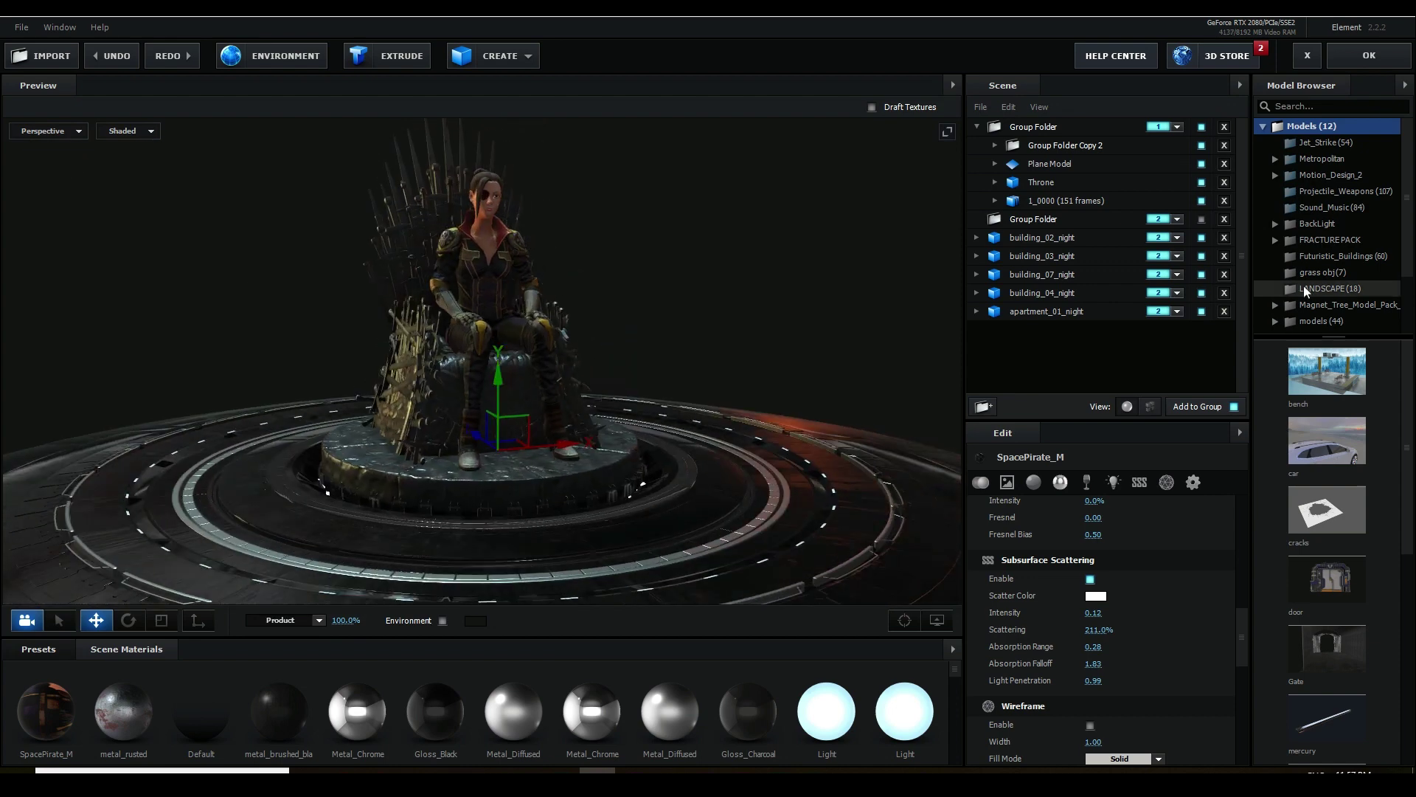
# - Browse building_02_night, building_03_night and building_04_night in the buildings Group Folder
pyautogui.click(1068, 223)
pyautogui.click(1065, 235)
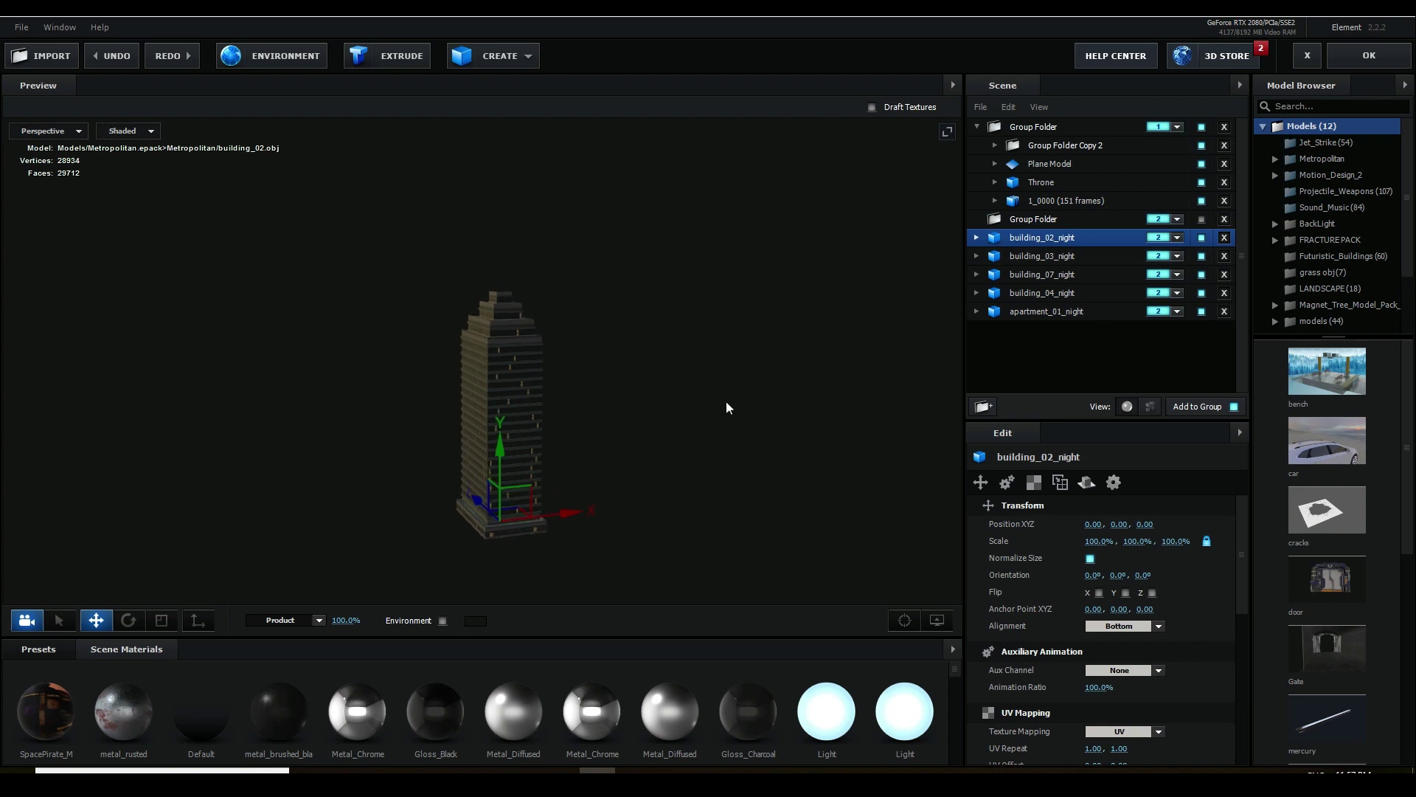
pyautogui.moveTo(658, 408); pyautogui.dragTo(658, 330)
pyautogui.click(1090, 258)
pyautogui.click(1033, 292)
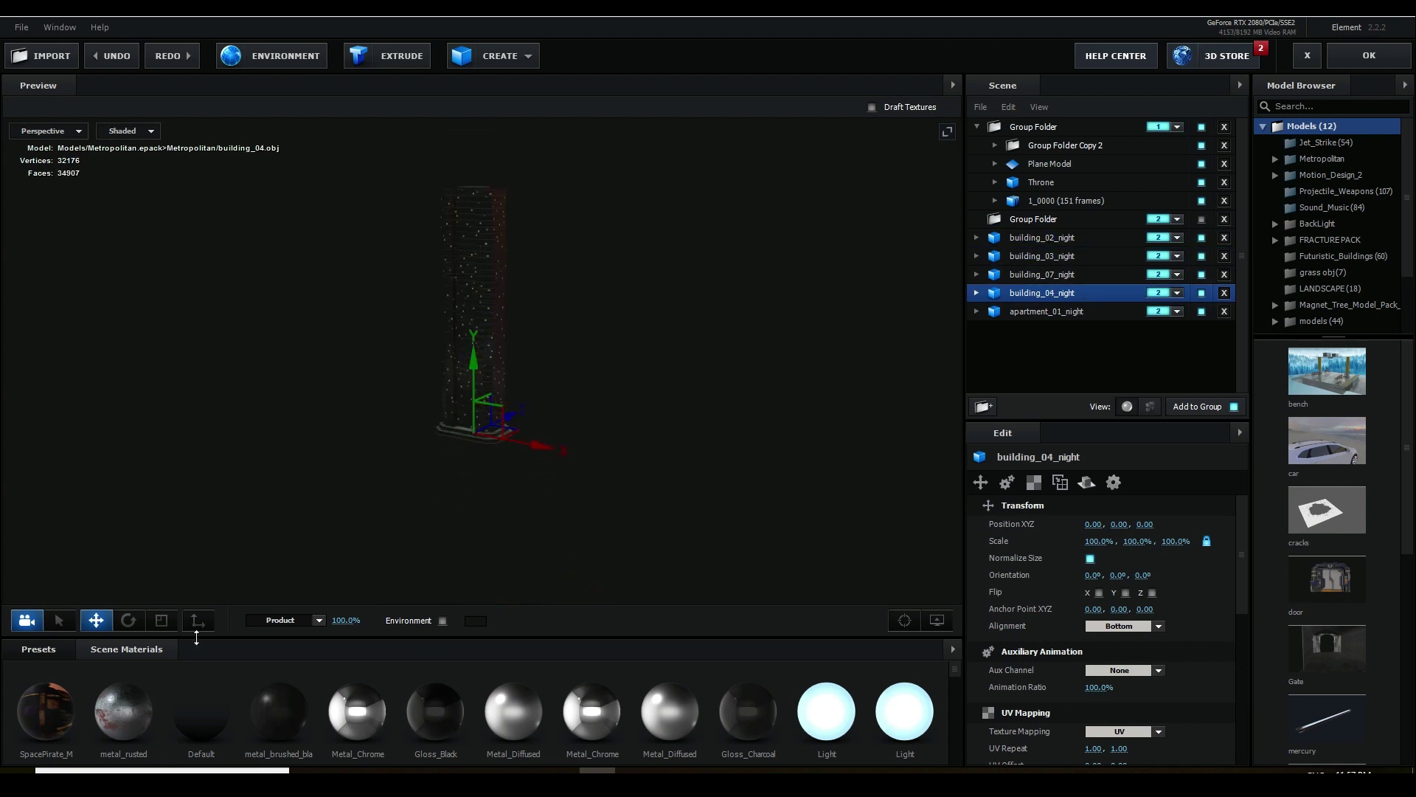
# - Switch preview lighting to Single Light and inspect apartment_01_night, building_07_night and building_03_night
pyautogui.click(280, 621)
pyautogui.click(295, 294)
pyautogui.click(1044, 311)
pyautogui.click(1055, 274)
pyautogui.click(1046, 254)
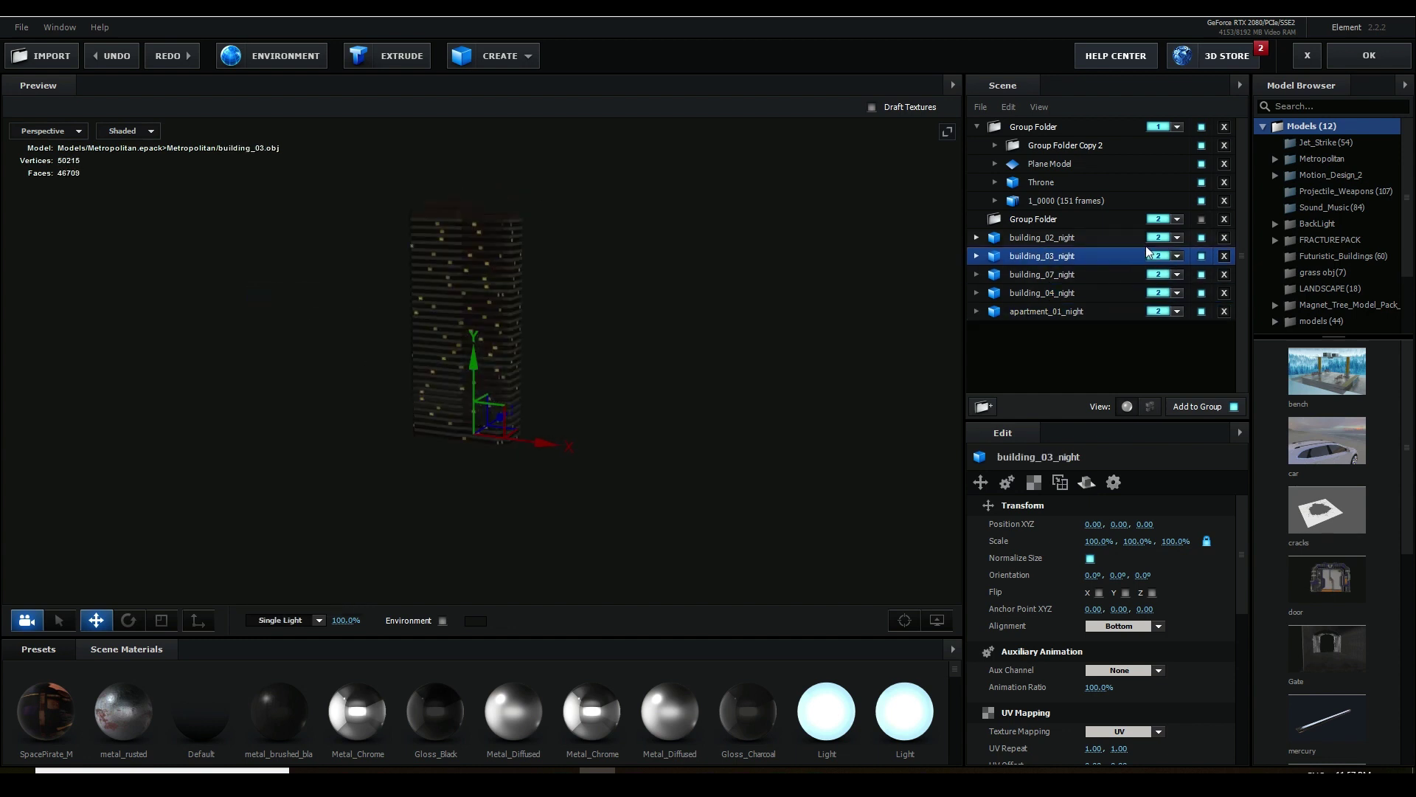
pyautogui.click(1082, 313)
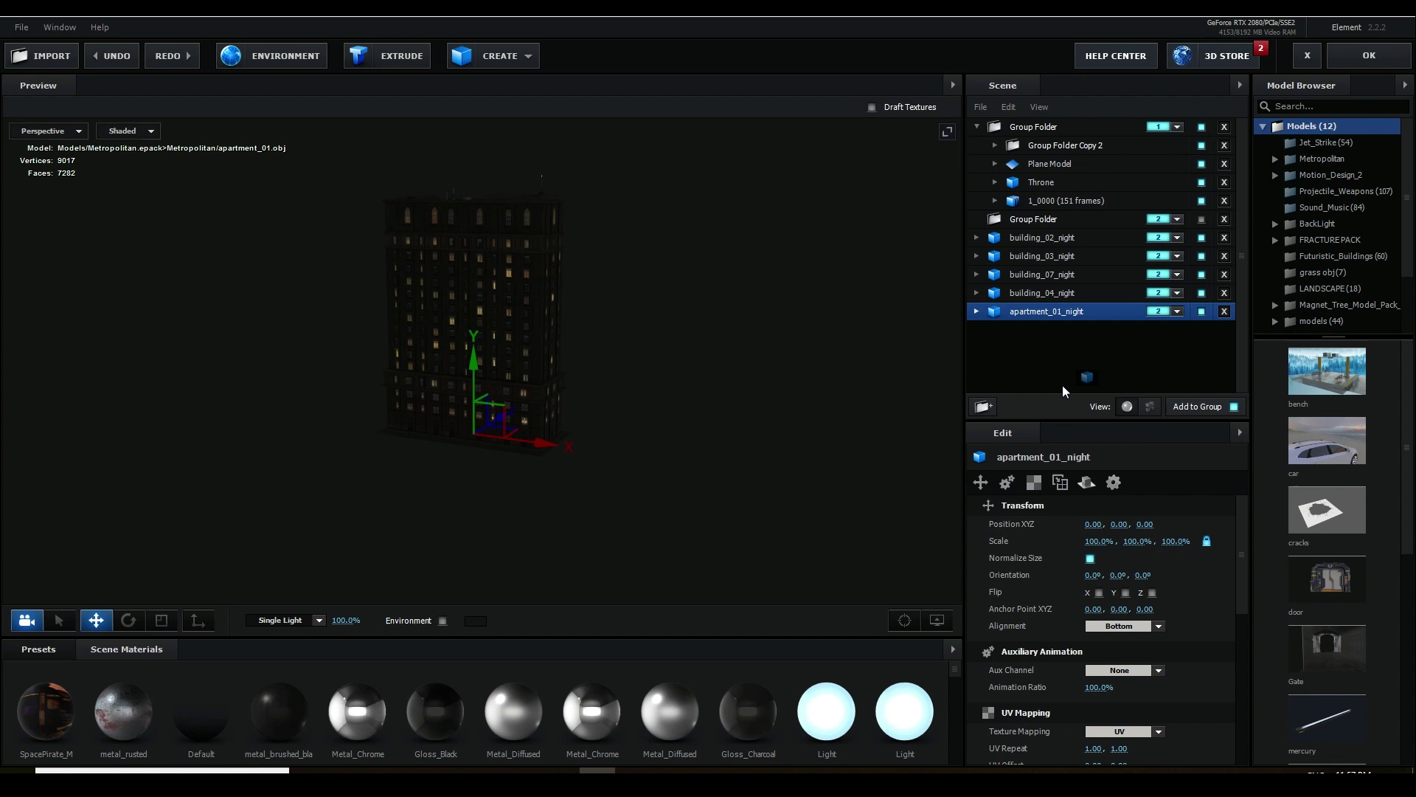
pyautogui.moveTo(1062, 385); pyautogui.dragTo(1066, 380)
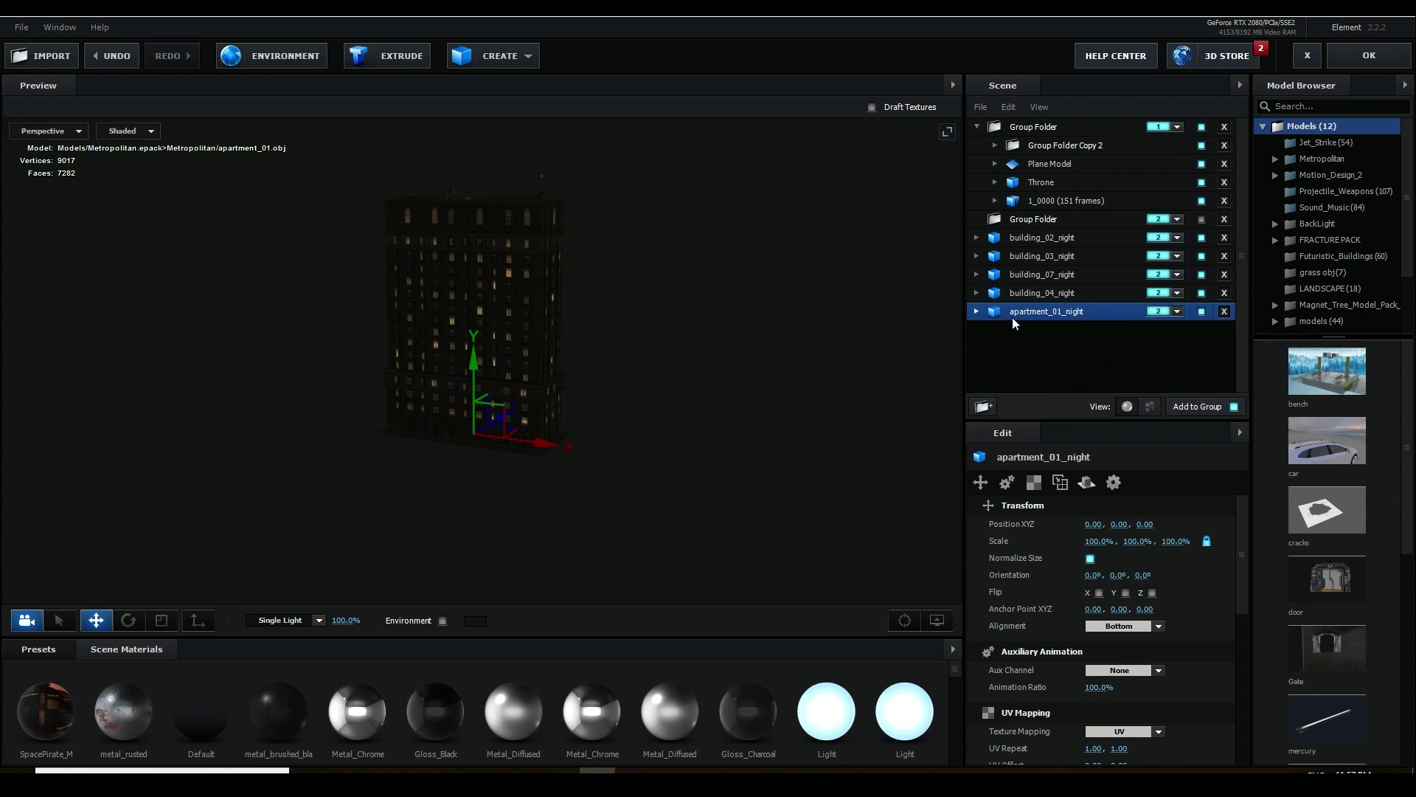
# - Orbit building_02_night, check the Group Folders, and end with building_02_night selected alone
pyautogui.click(1006, 236)
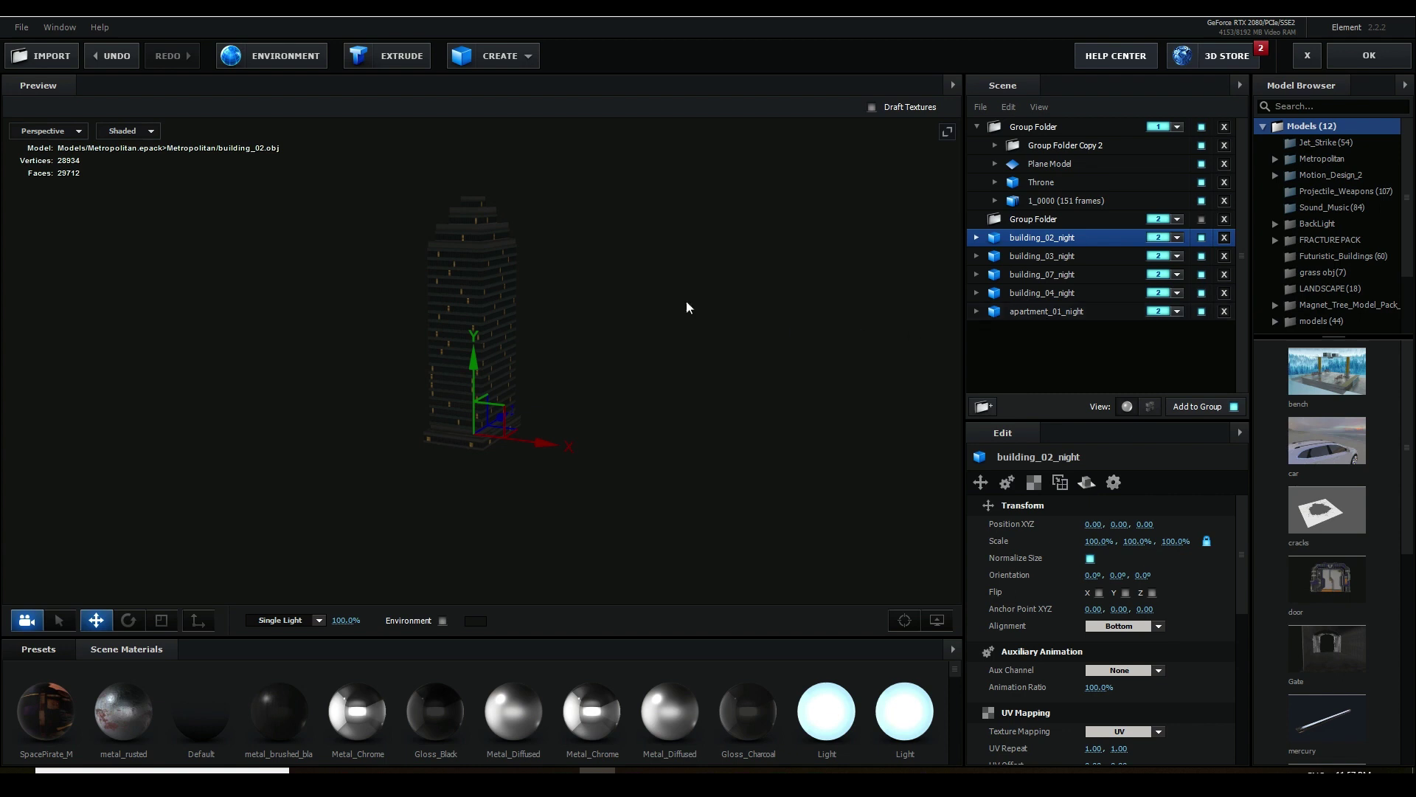
pyautogui.moveTo(686, 307); pyautogui.dragTo(663, 344)
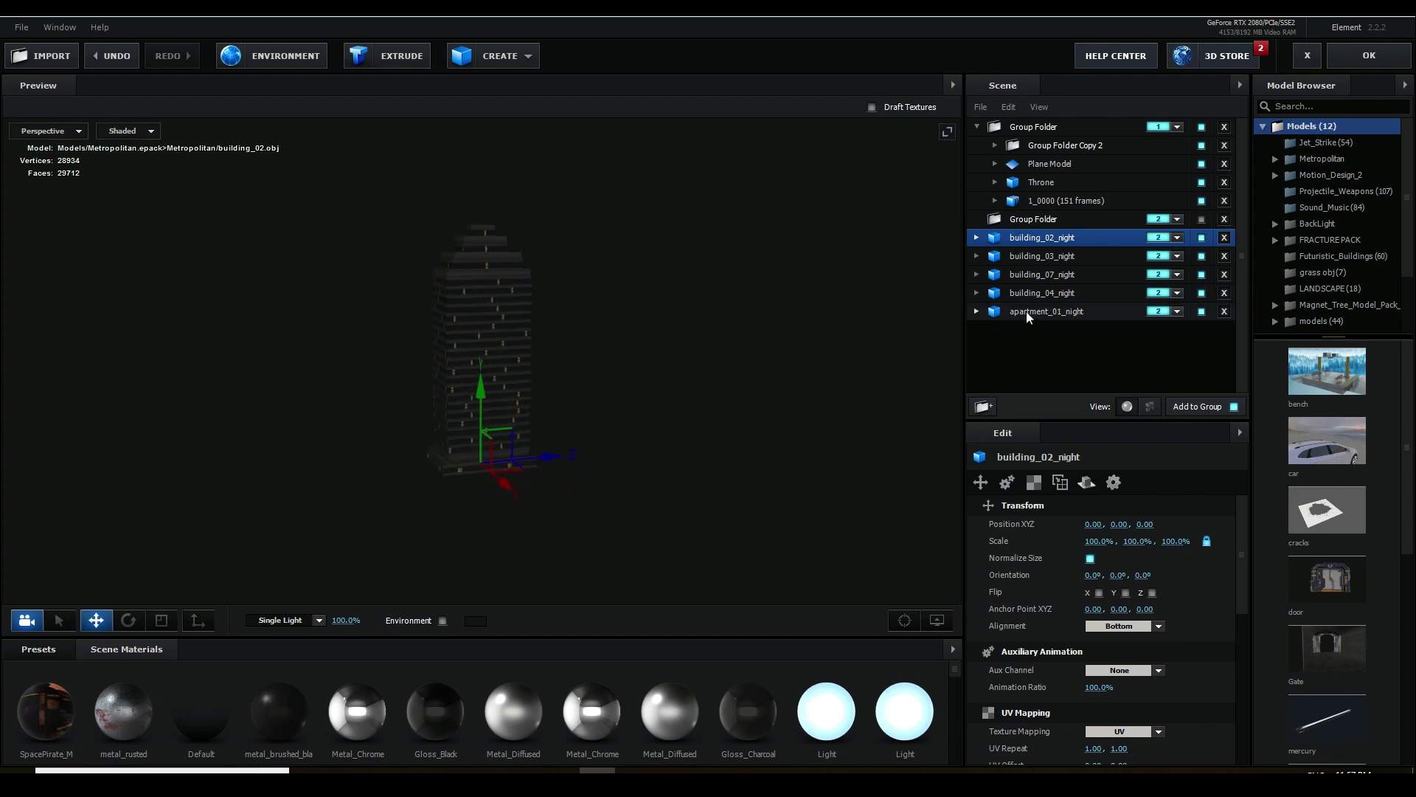
pyautogui.click(1025, 146)
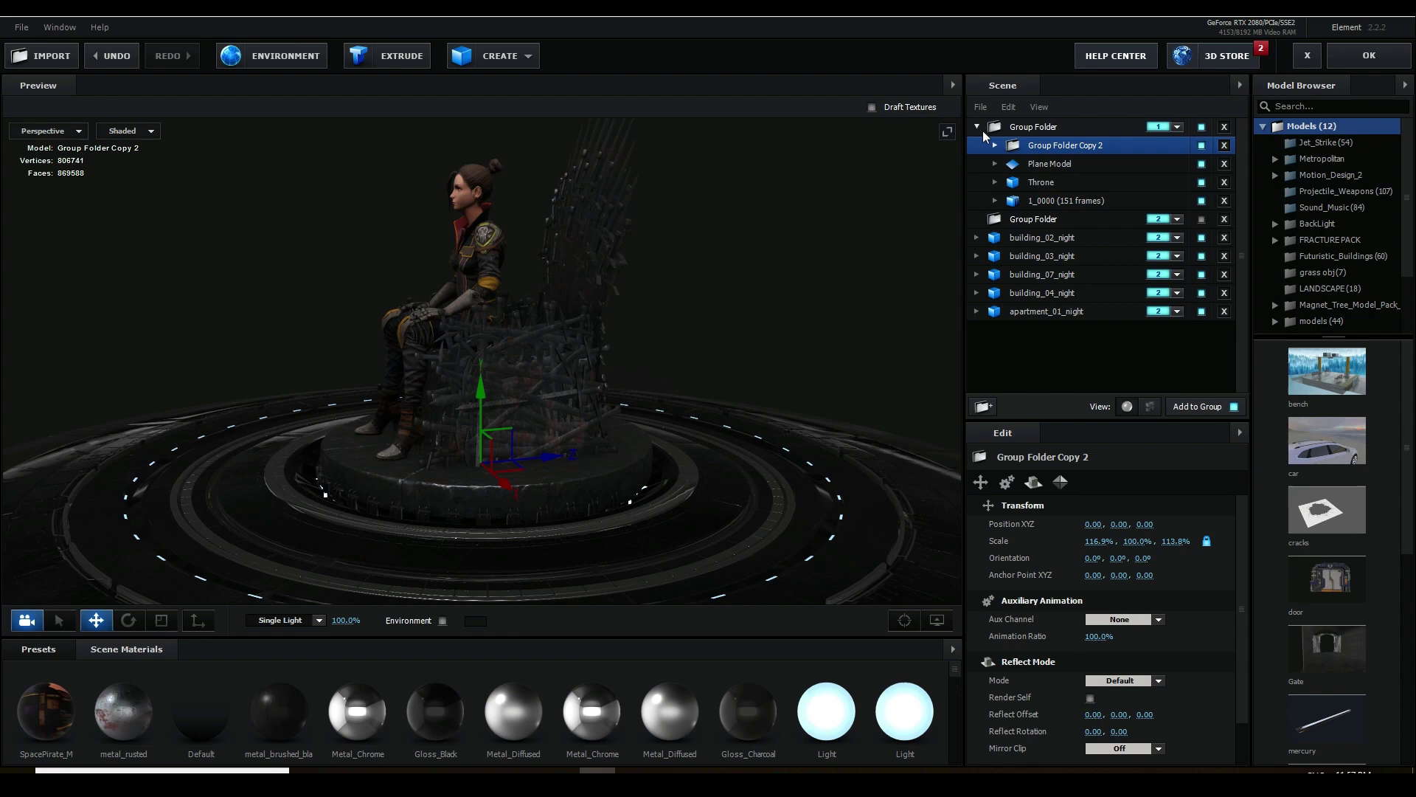
pyautogui.click(1032, 127)
pyautogui.click(977, 127)
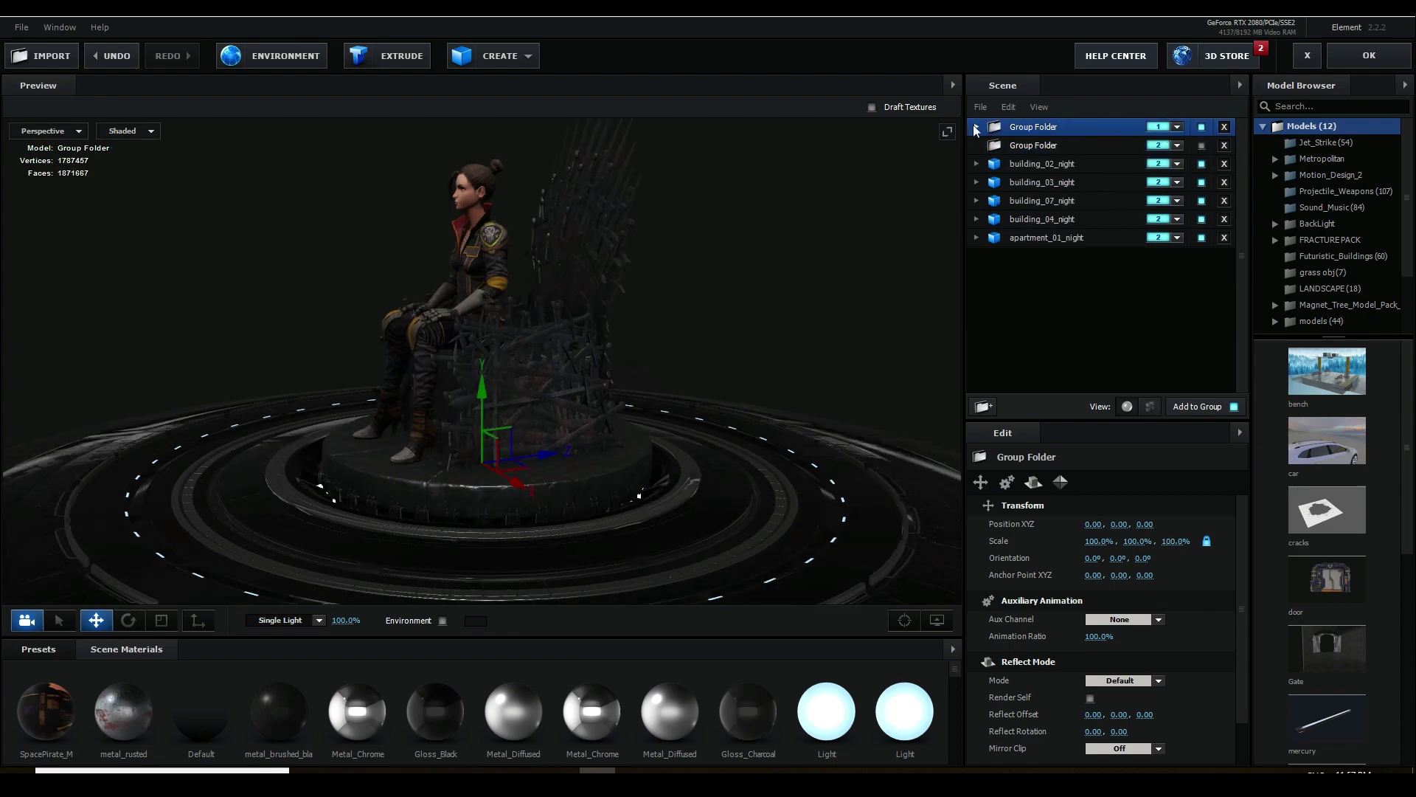
pyautogui.click(977, 127)
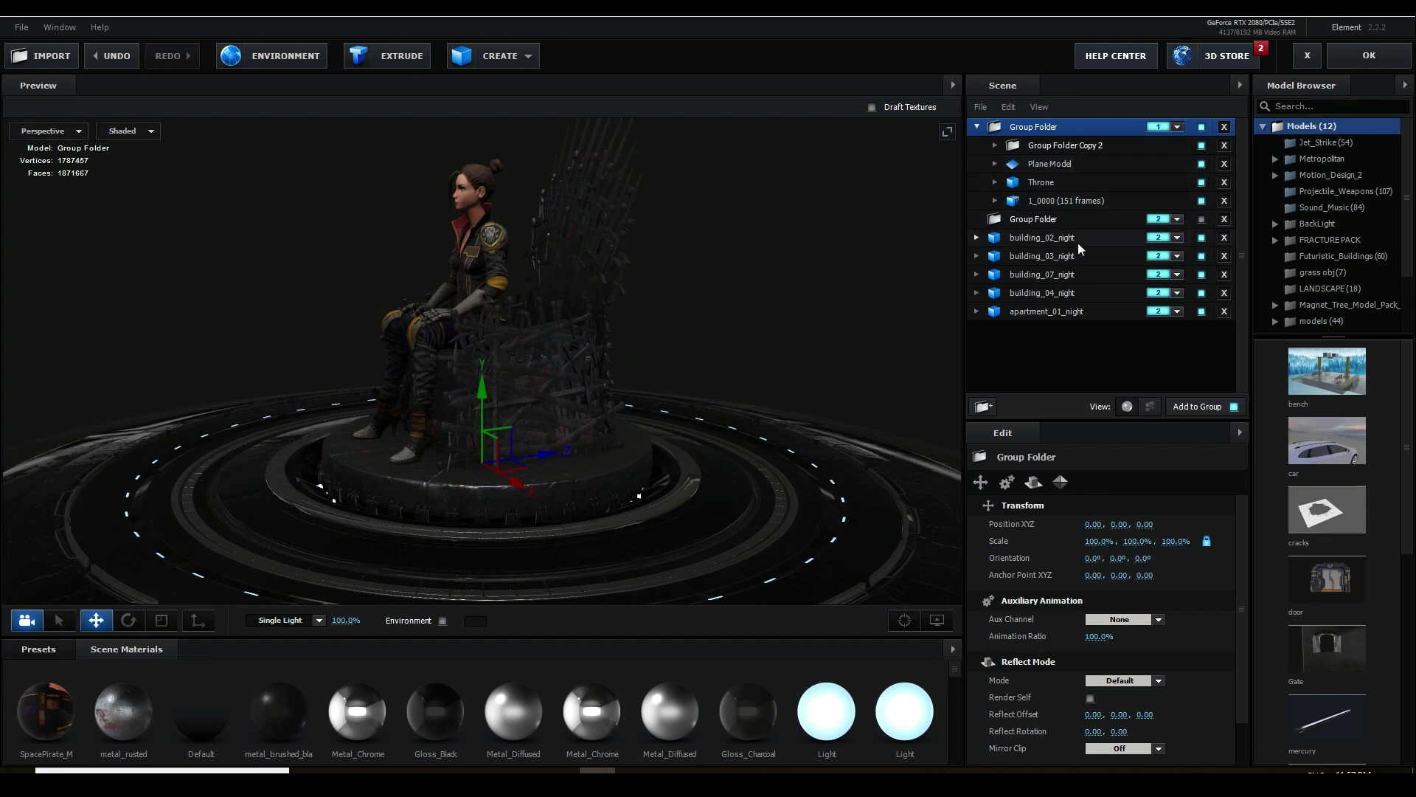
pyautogui.click(1050, 241)
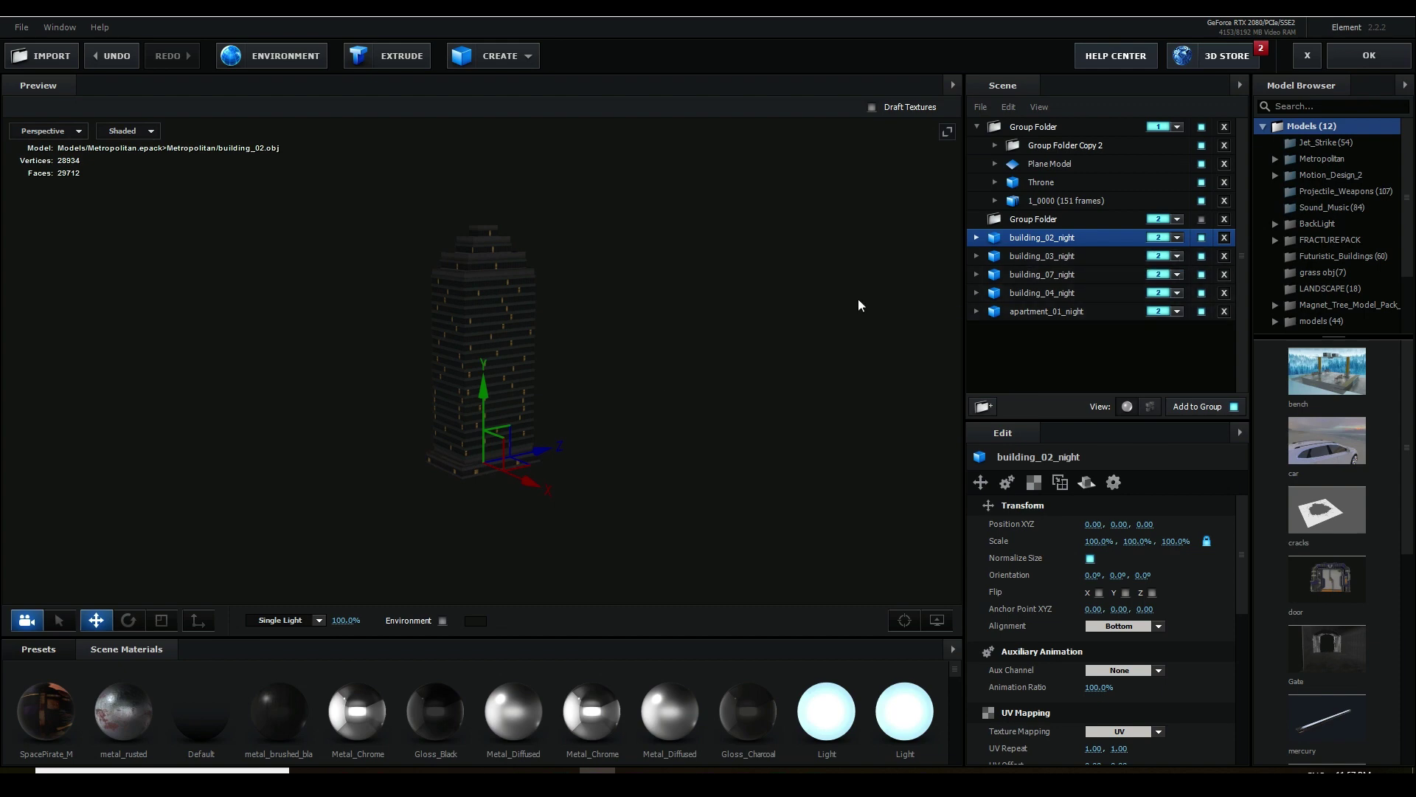
pyautogui.click(1383, 63)
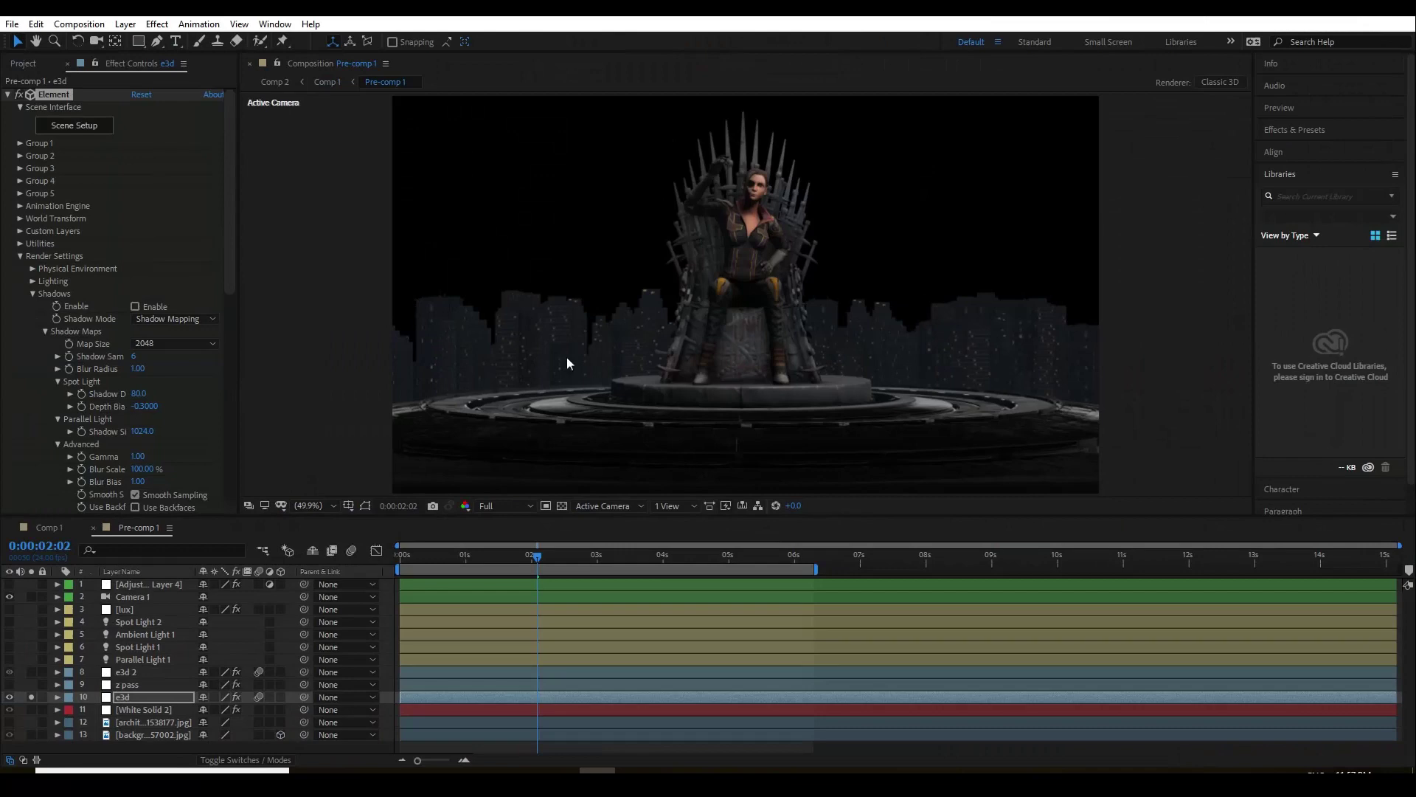
pyautogui.click(19, 156)
pyautogui.scroll(-3, 74, 147)
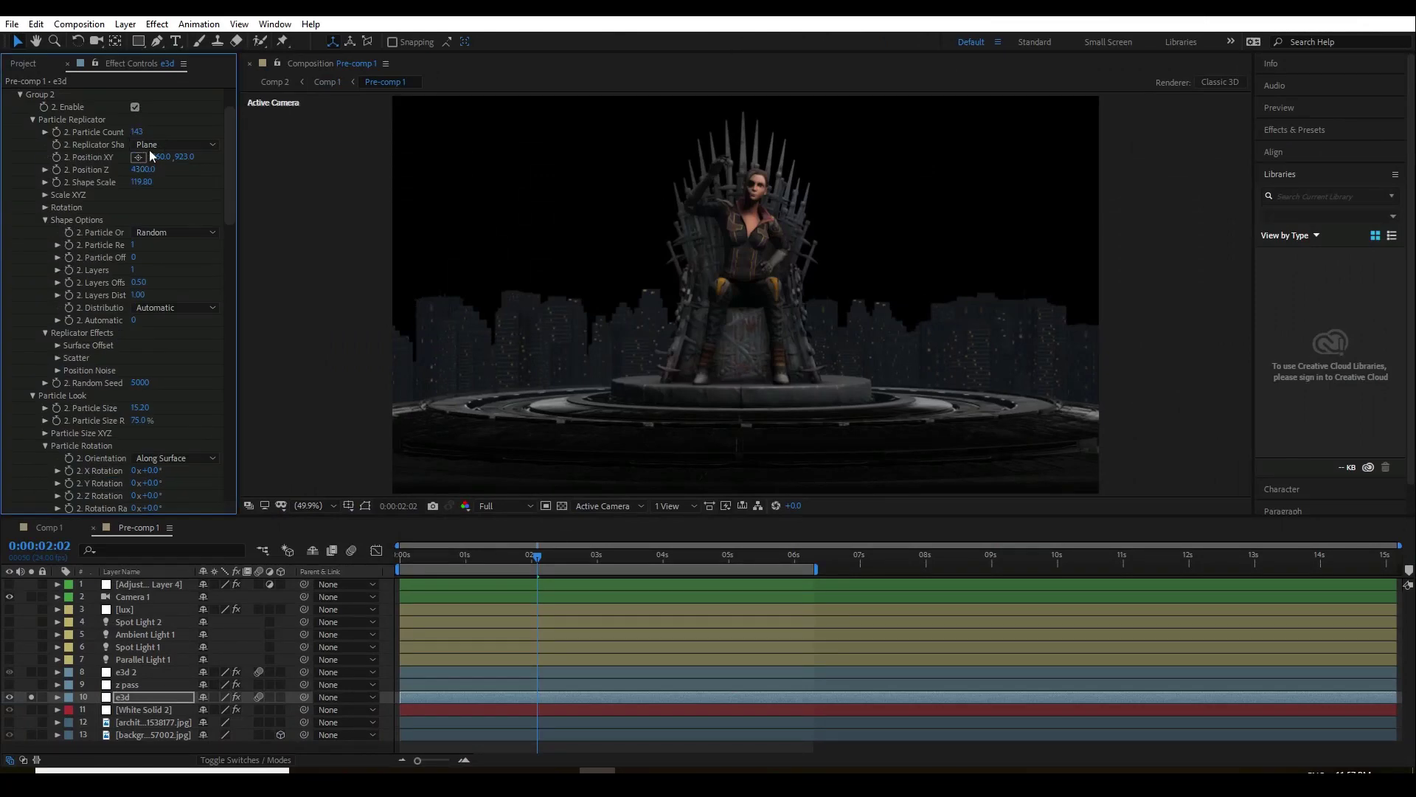
pyautogui.click(177, 146)
pyautogui.click(181, 138)
pyautogui.click(135, 107)
pyautogui.scroll(2, 78, 166)
pyautogui.click(19, 156)
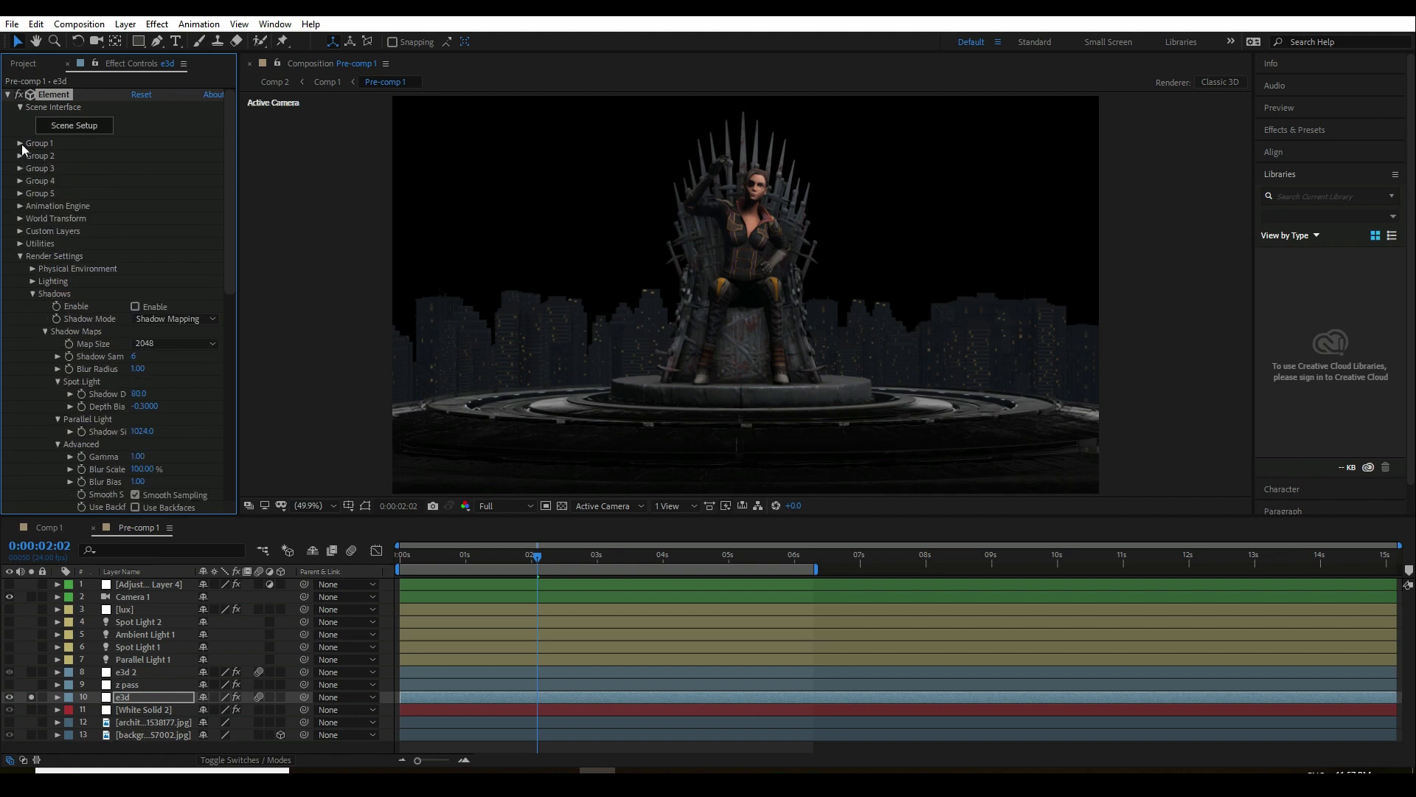
pyautogui.click(20, 144)
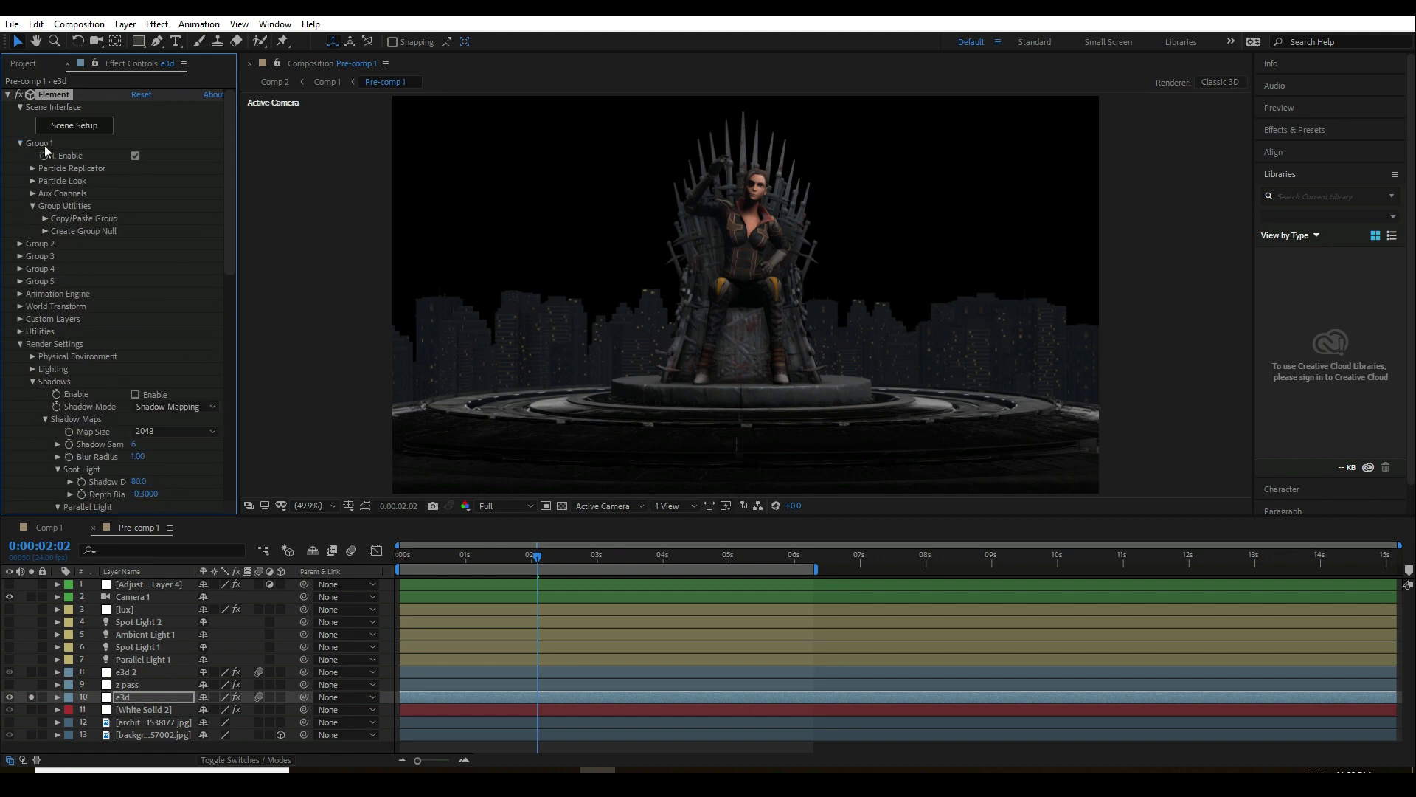
pyautogui.click(135, 155)
pyautogui.click(135, 155)
pyautogui.click(20, 143)
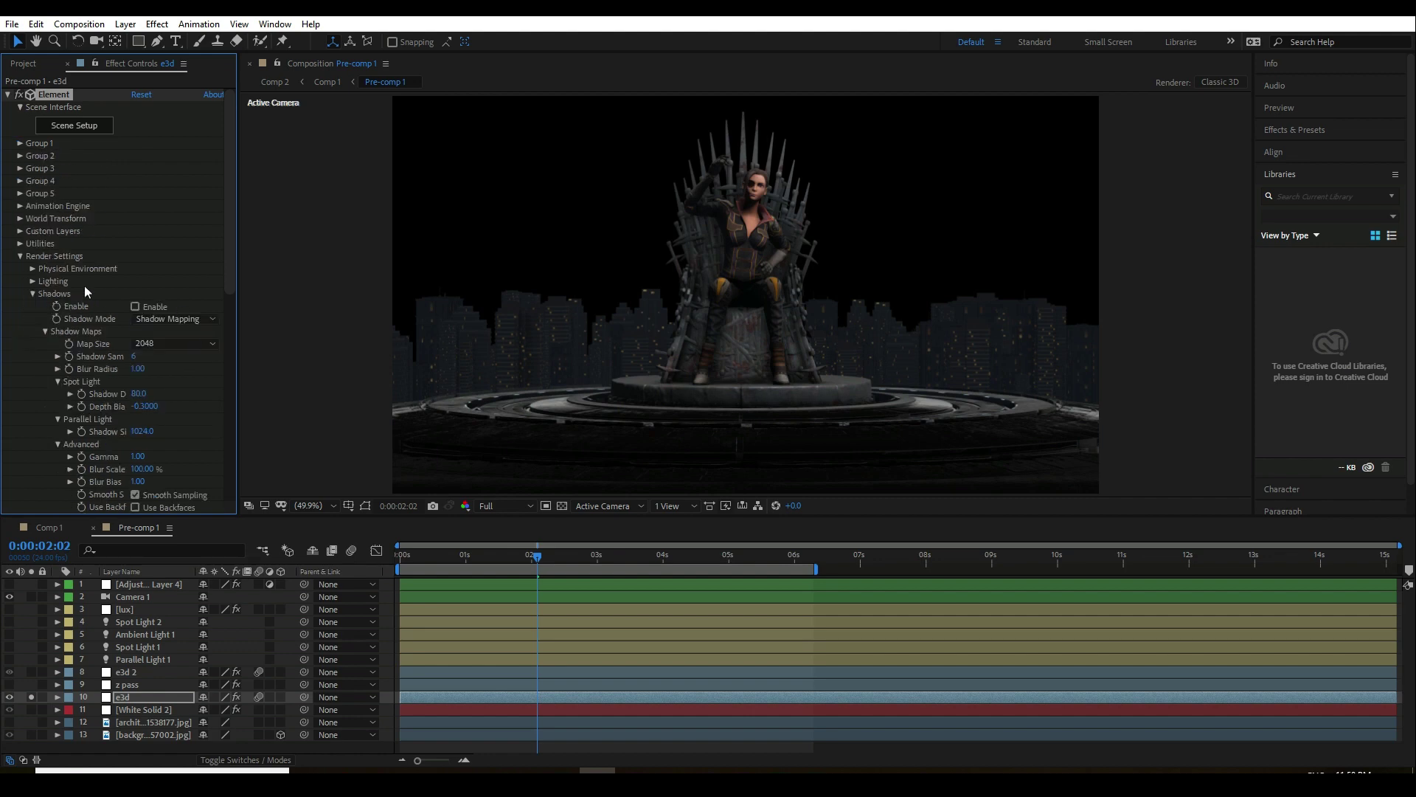
# - Show Physical Environment settings and try Lighting Influence 35%, undoing back to 98%
pyautogui.click(29, 269)
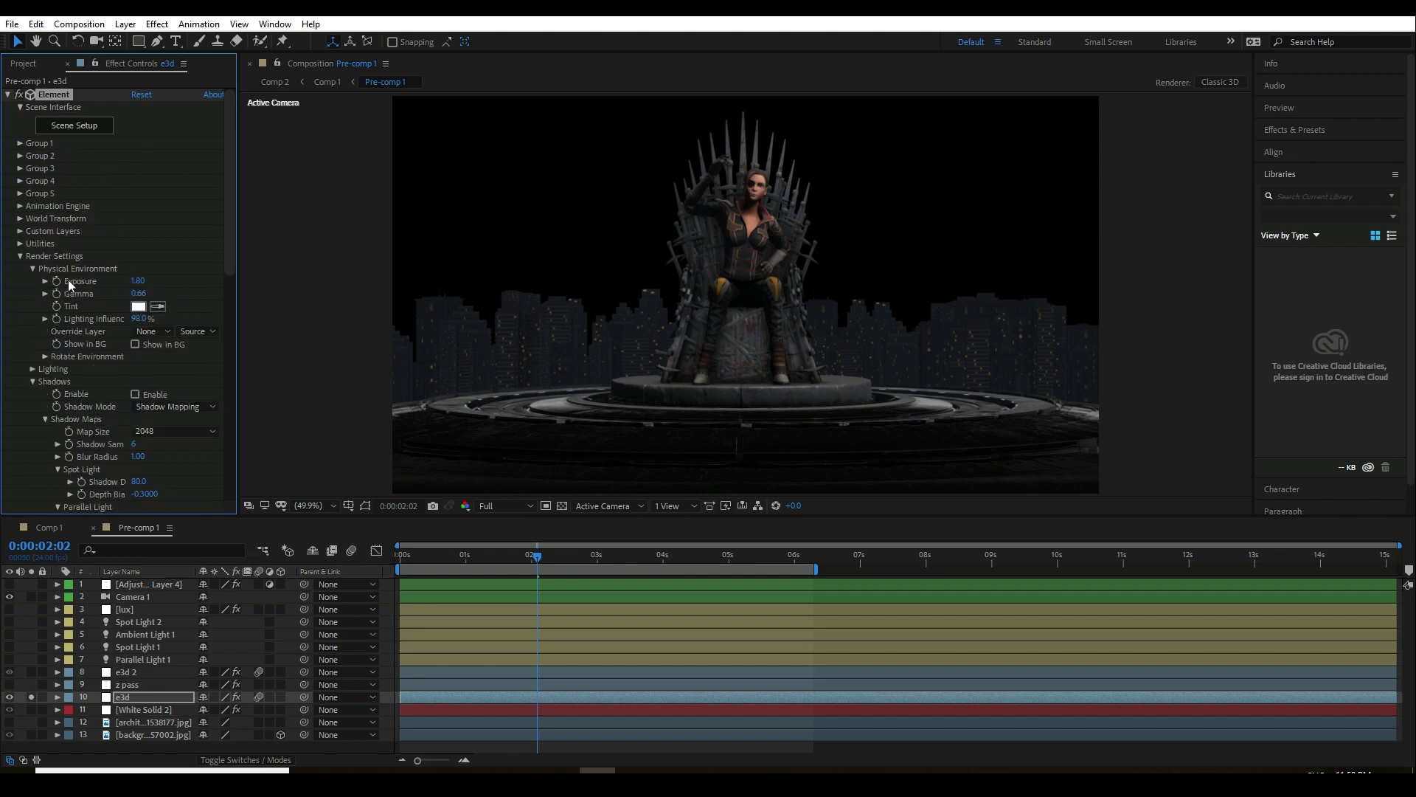
pyautogui.click(138, 319)
pyautogui.write('35')
pyautogui.press('Return')
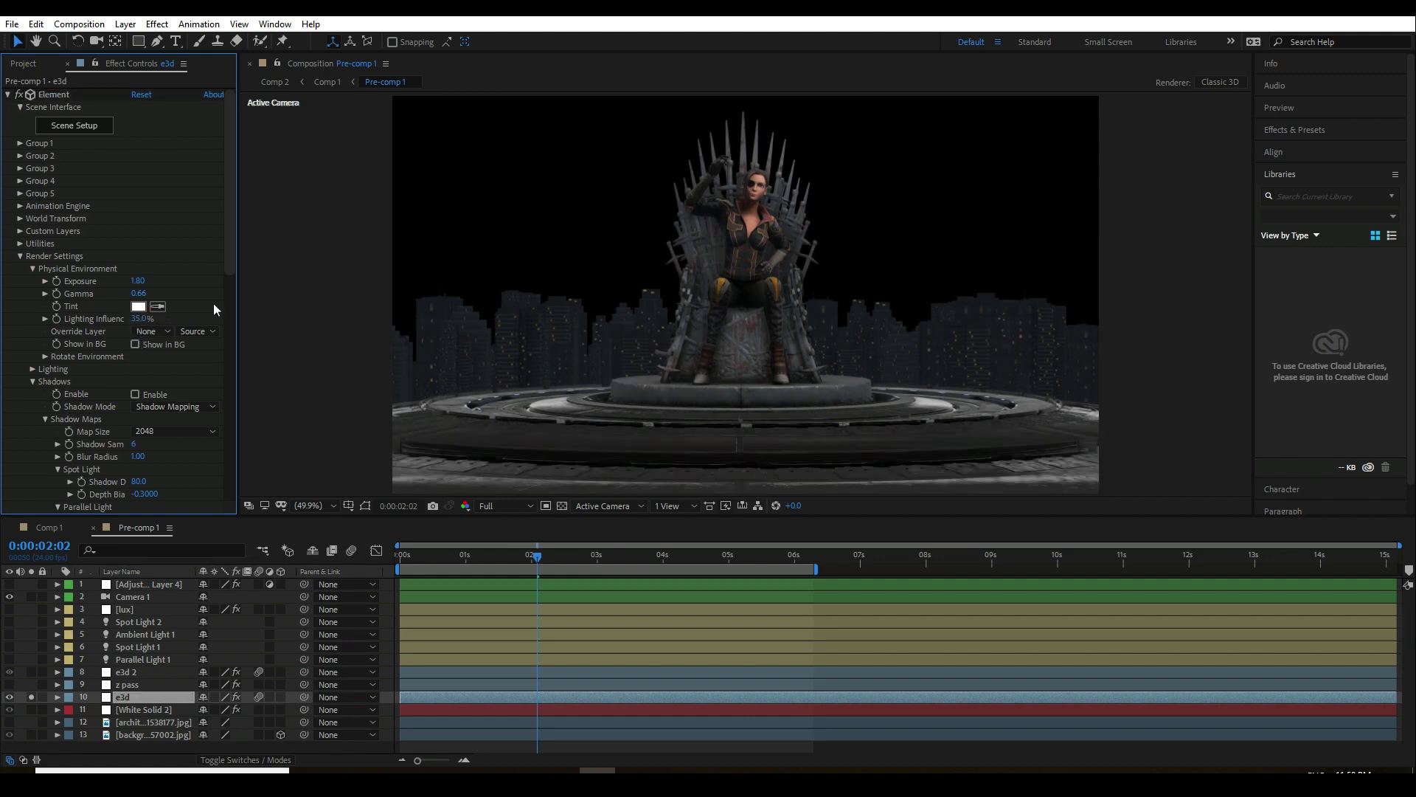
pyautogui.hotkey('ctrl', 'z')
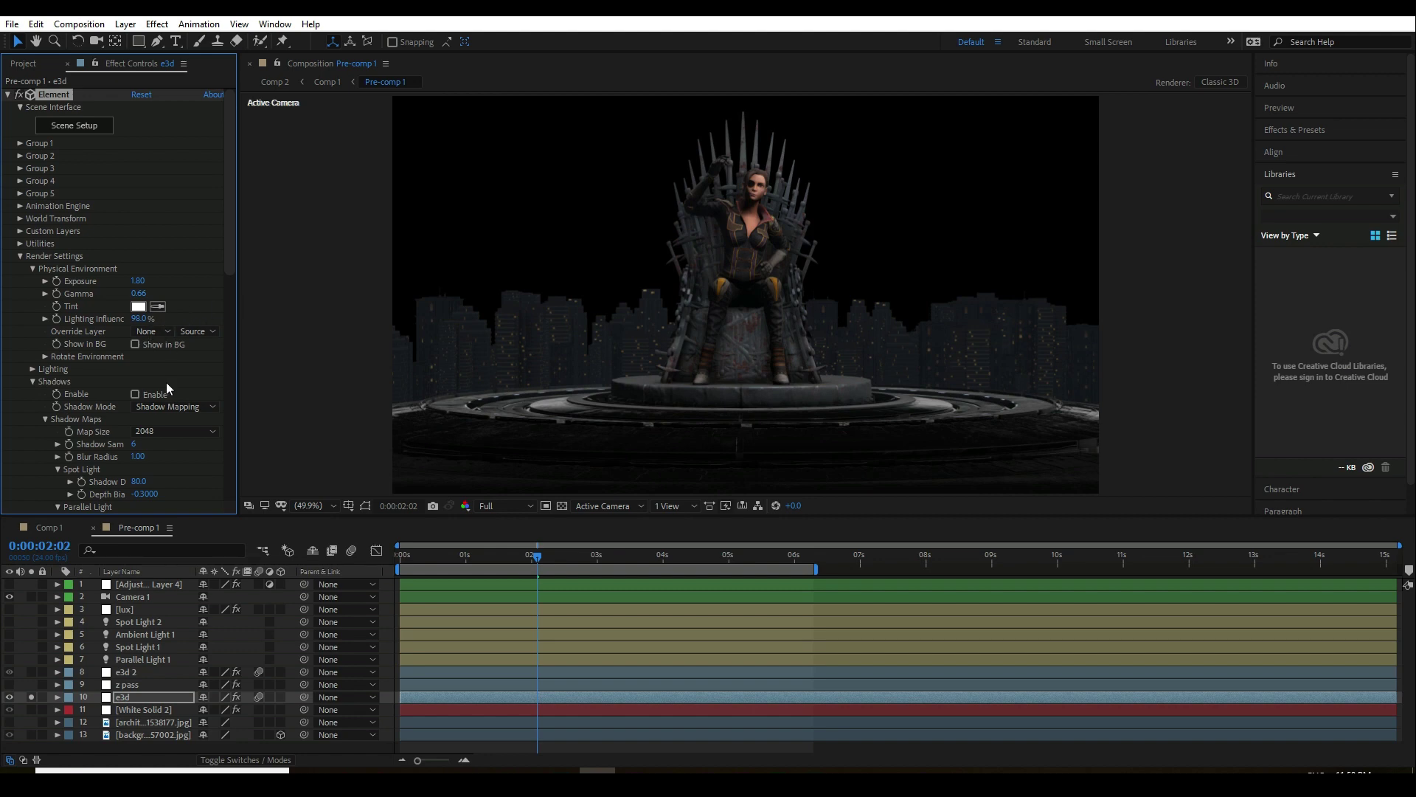
# - Toggle Element shadows and ambient occlusion on and off, leaving AO enabled
pyautogui.scroll(-4, 166, 382)
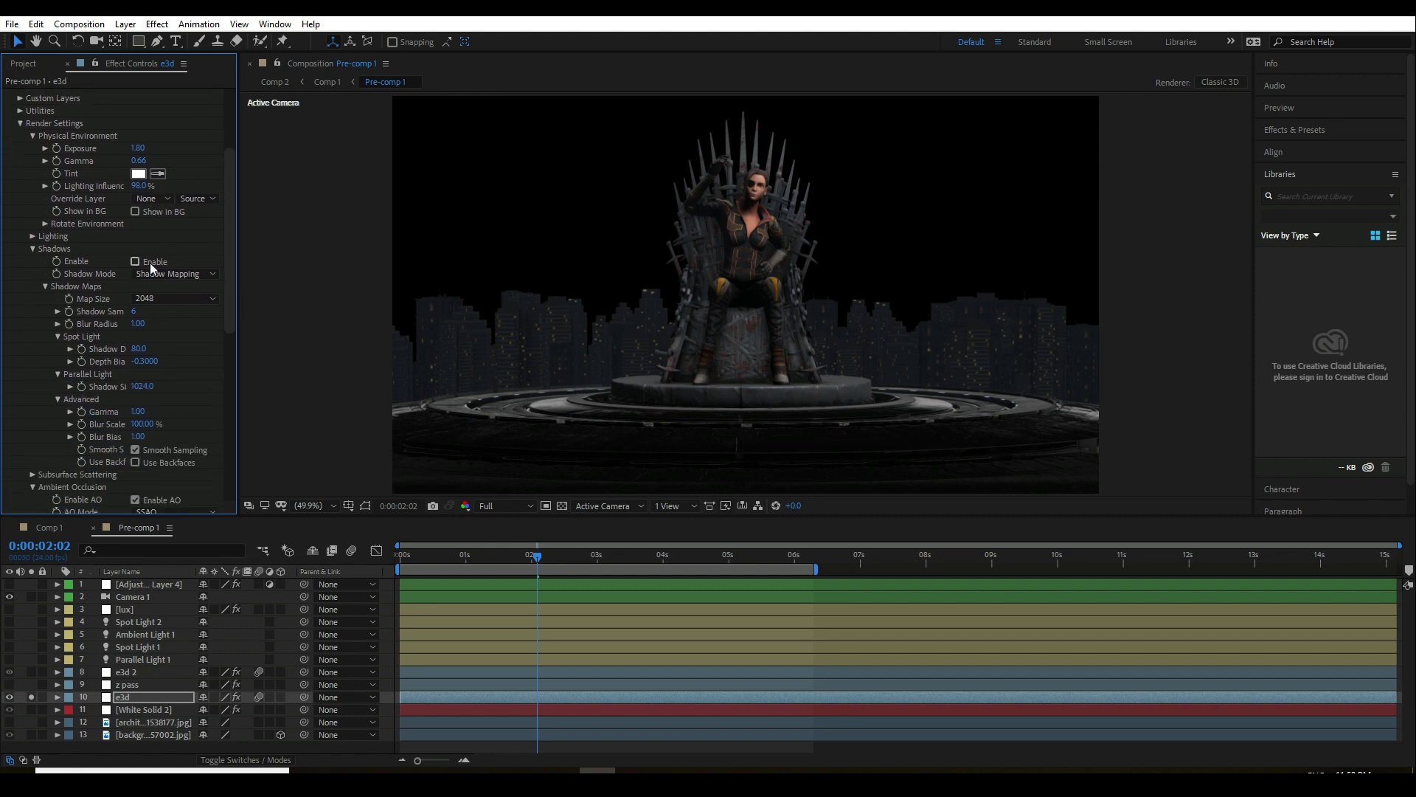
pyautogui.click(151, 267)
pyautogui.click(148, 262)
pyautogui.scroll(-3, 148, 295)
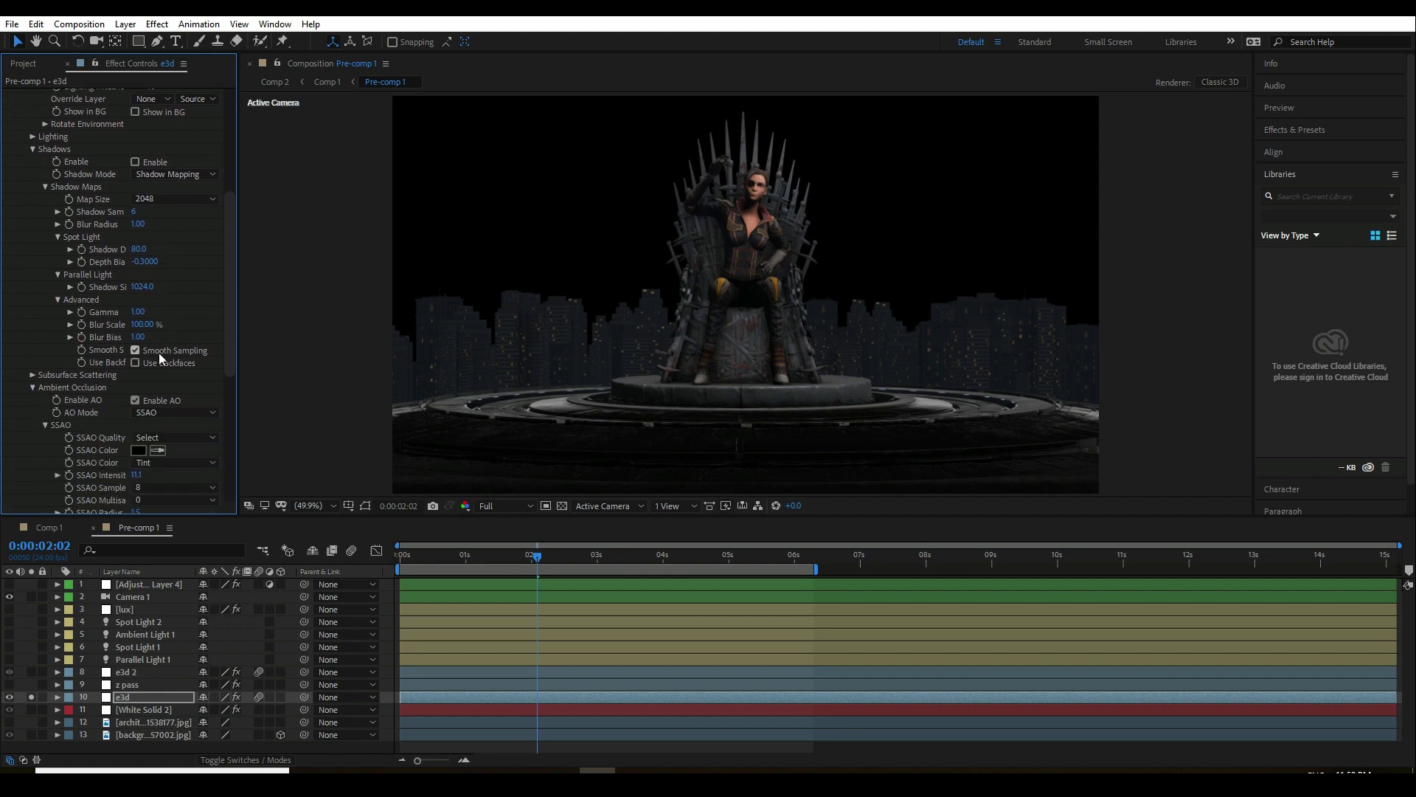
pyautogui.click(153, 400)
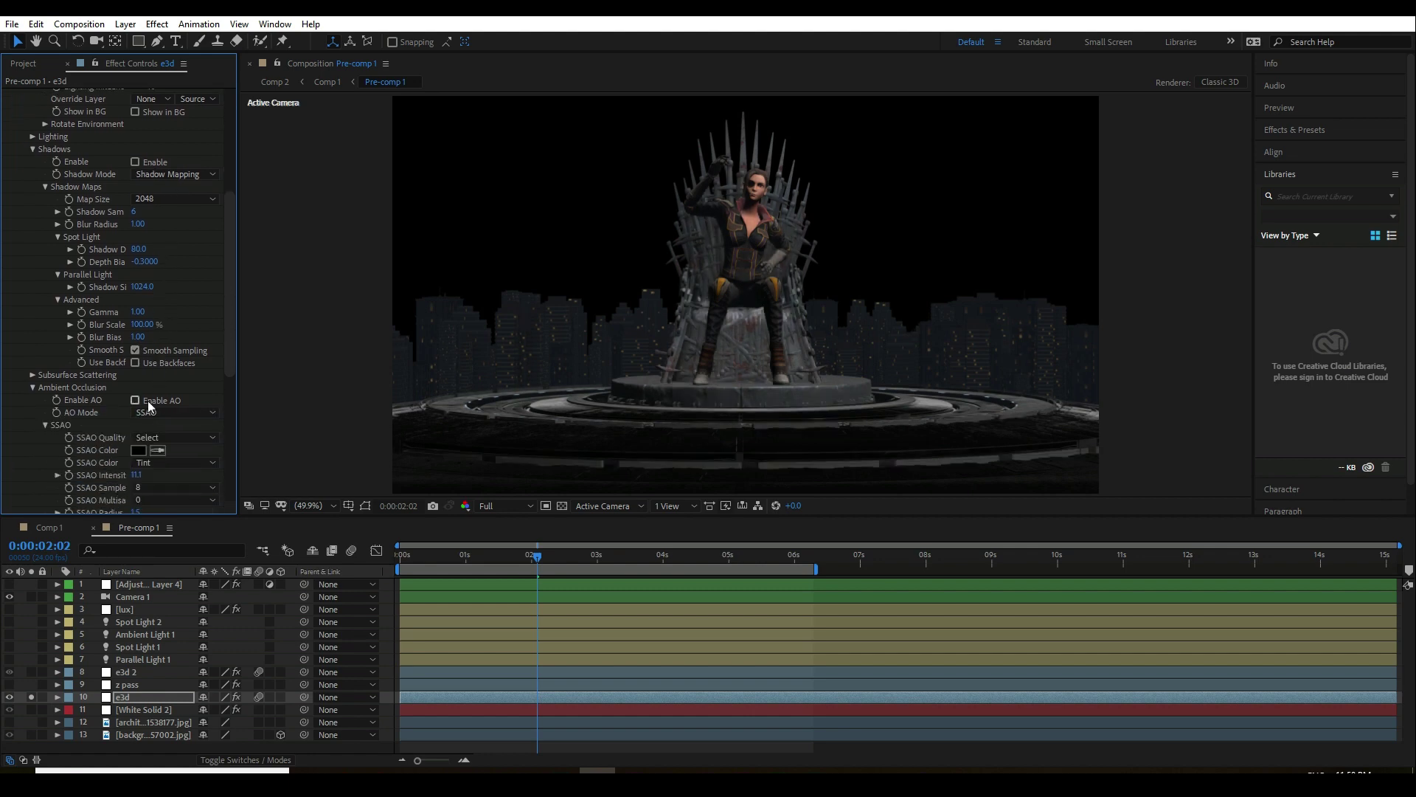
pyautogui.click(147, 400)
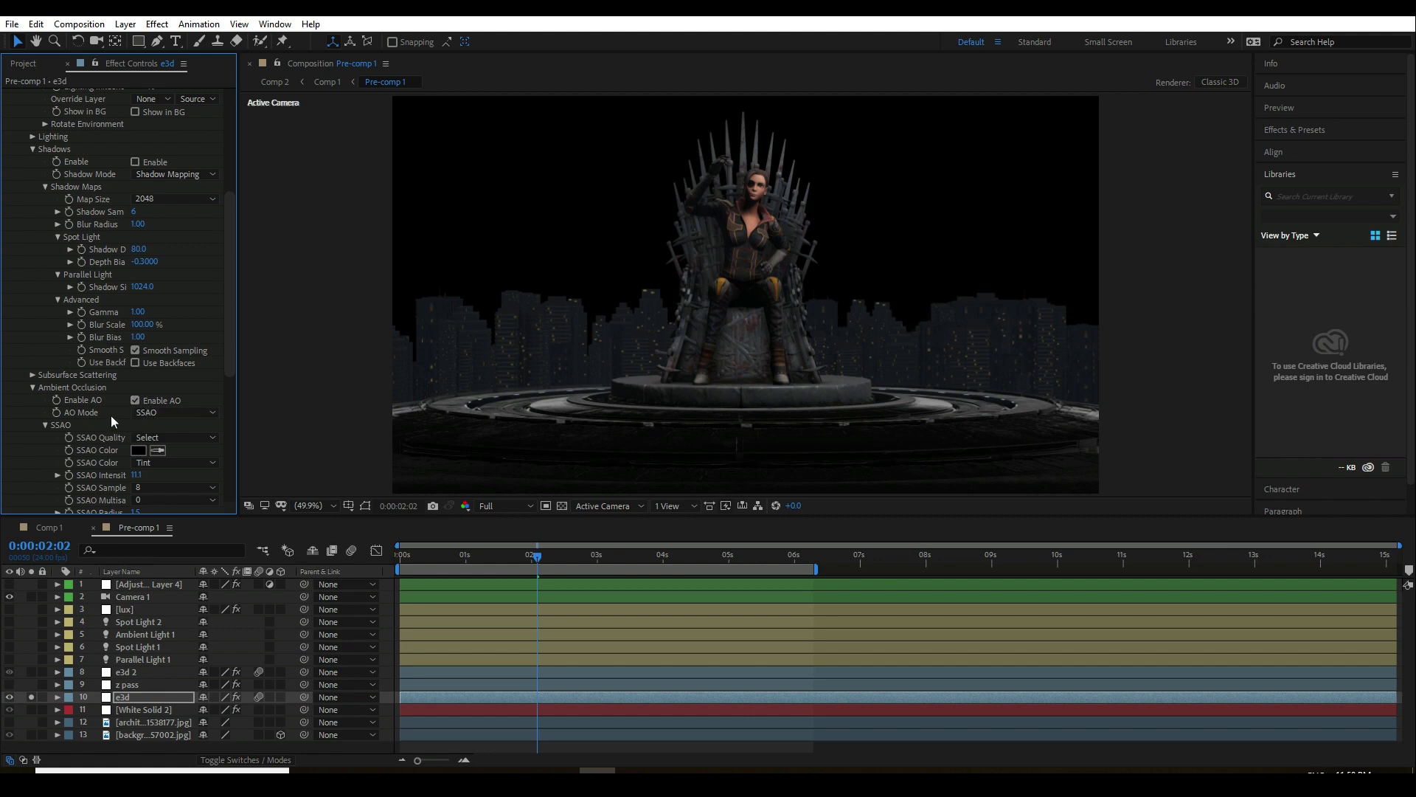
# - Keep SSAO as the ambient occlusion mode
pyautogui.scroll(-2, 111, 415)
pyautogui.click(155, 352)
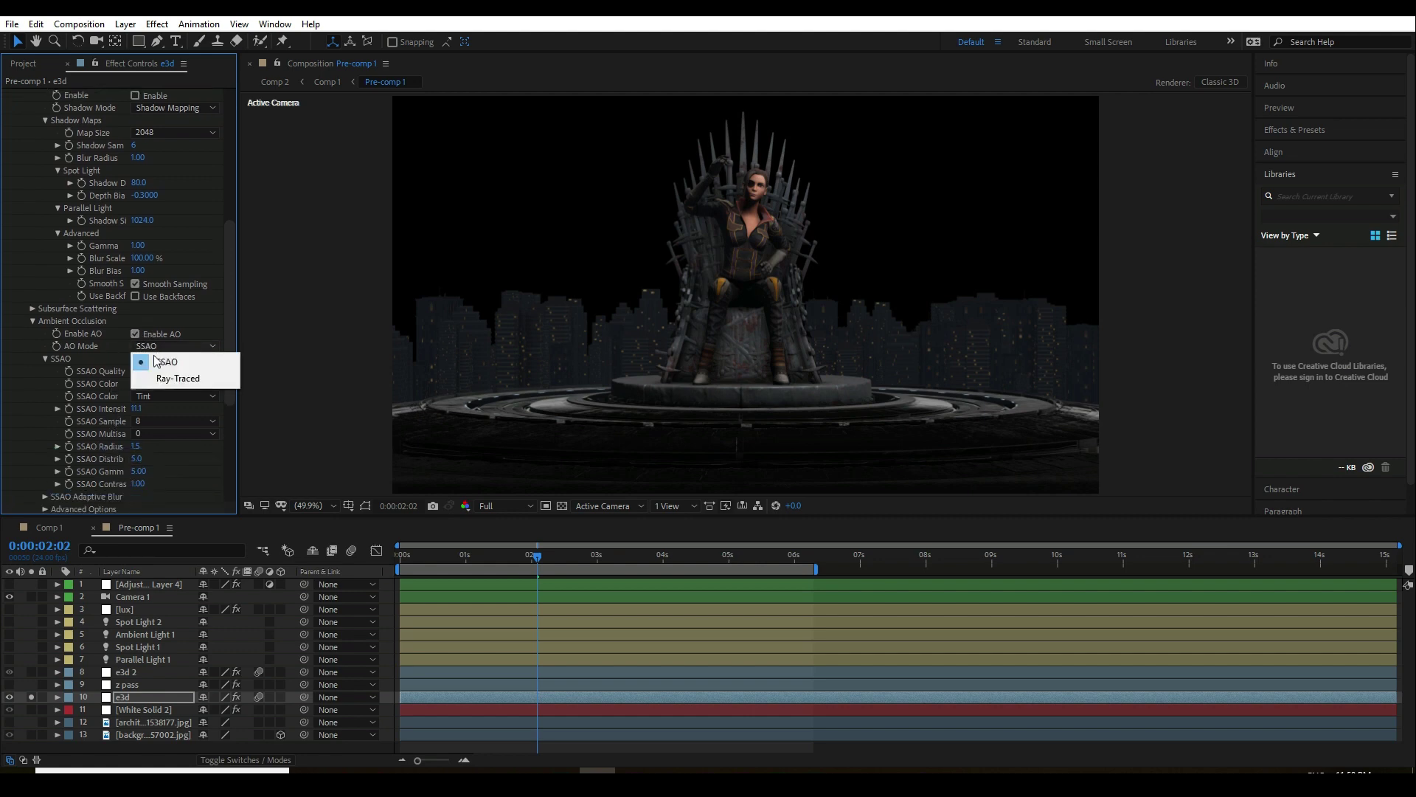
pyautogui.click(118, 351)
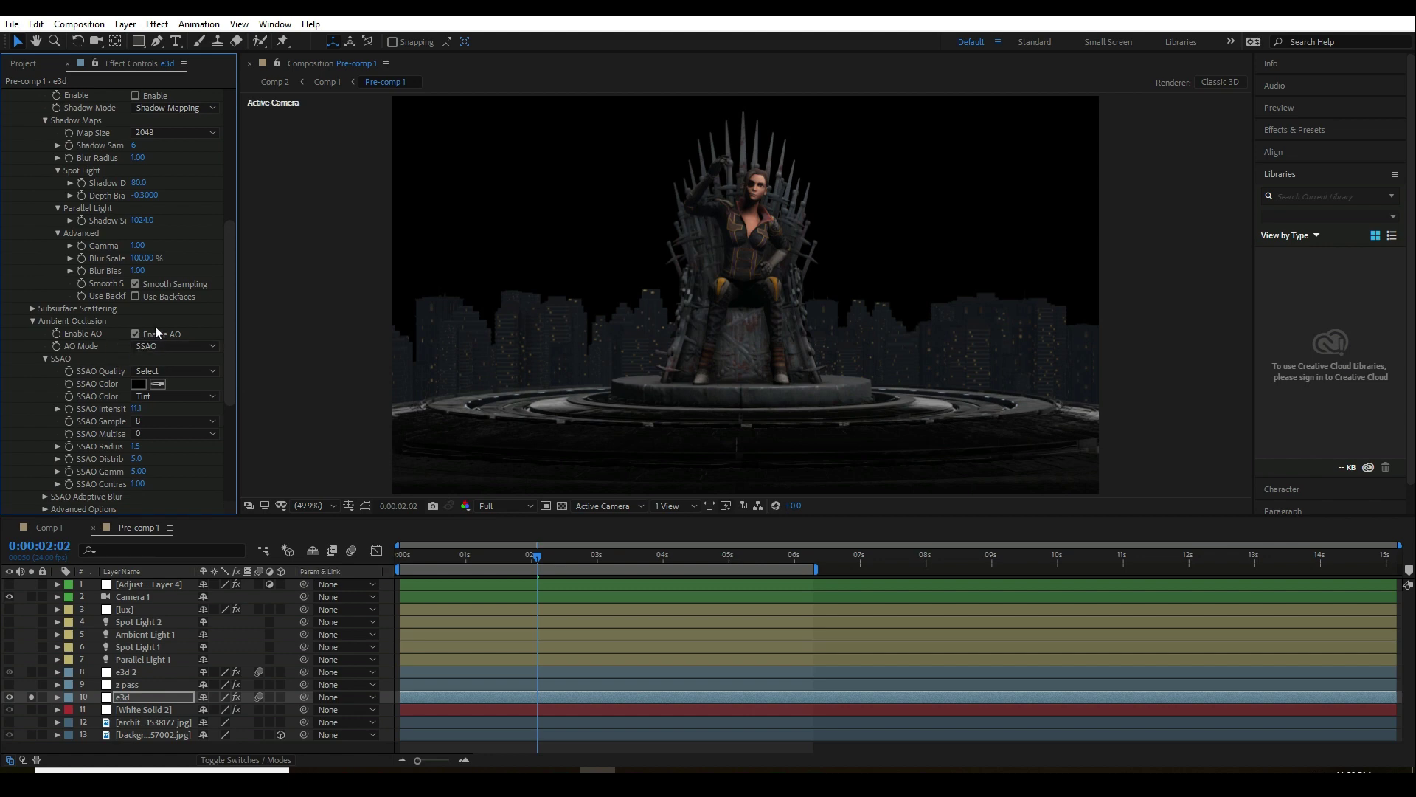
pyautogui.click(145, 659)
# - Enable shadows on the e3d layer's Element render and switch on Parallel Light 1
pyautogui.click(122, 697)
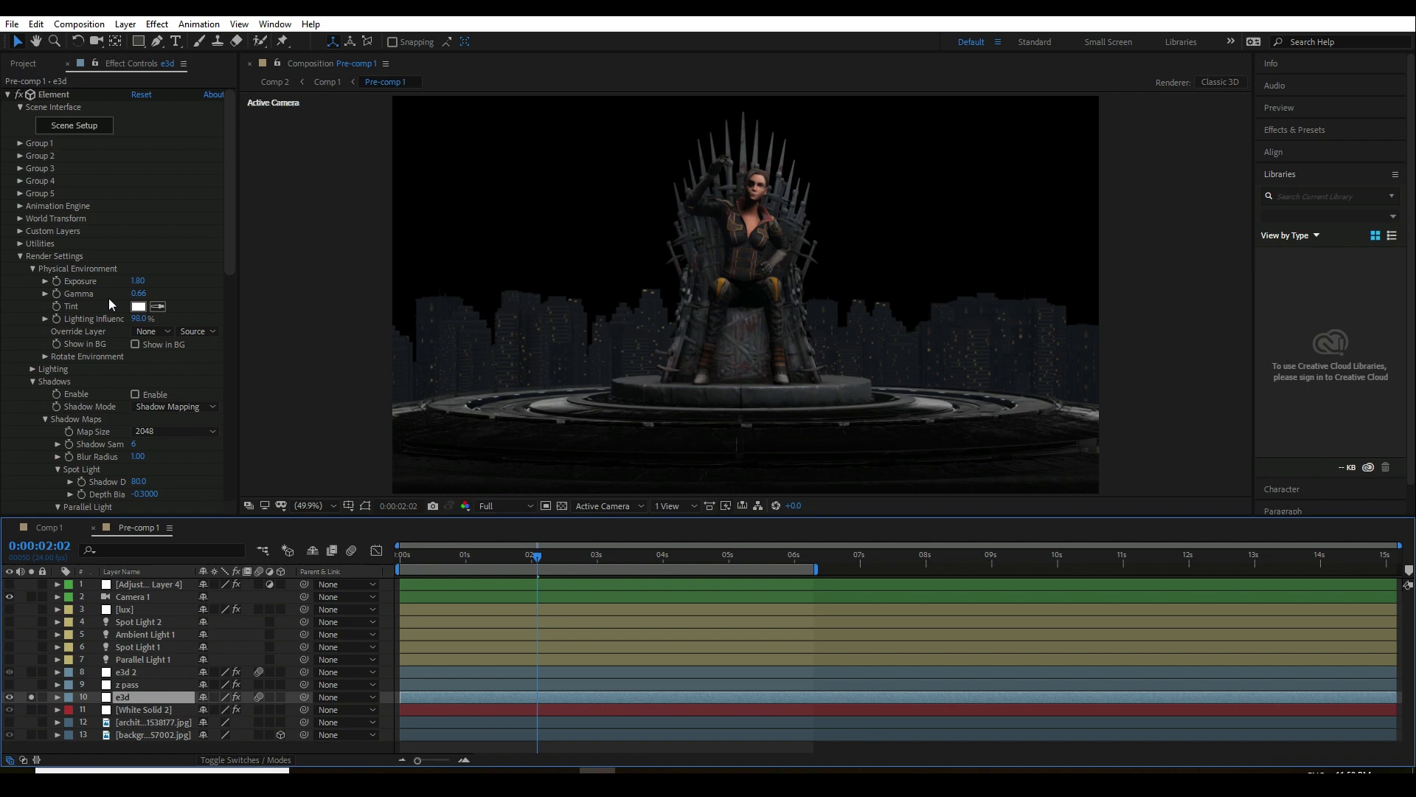
pyautogui.click(152, 393)
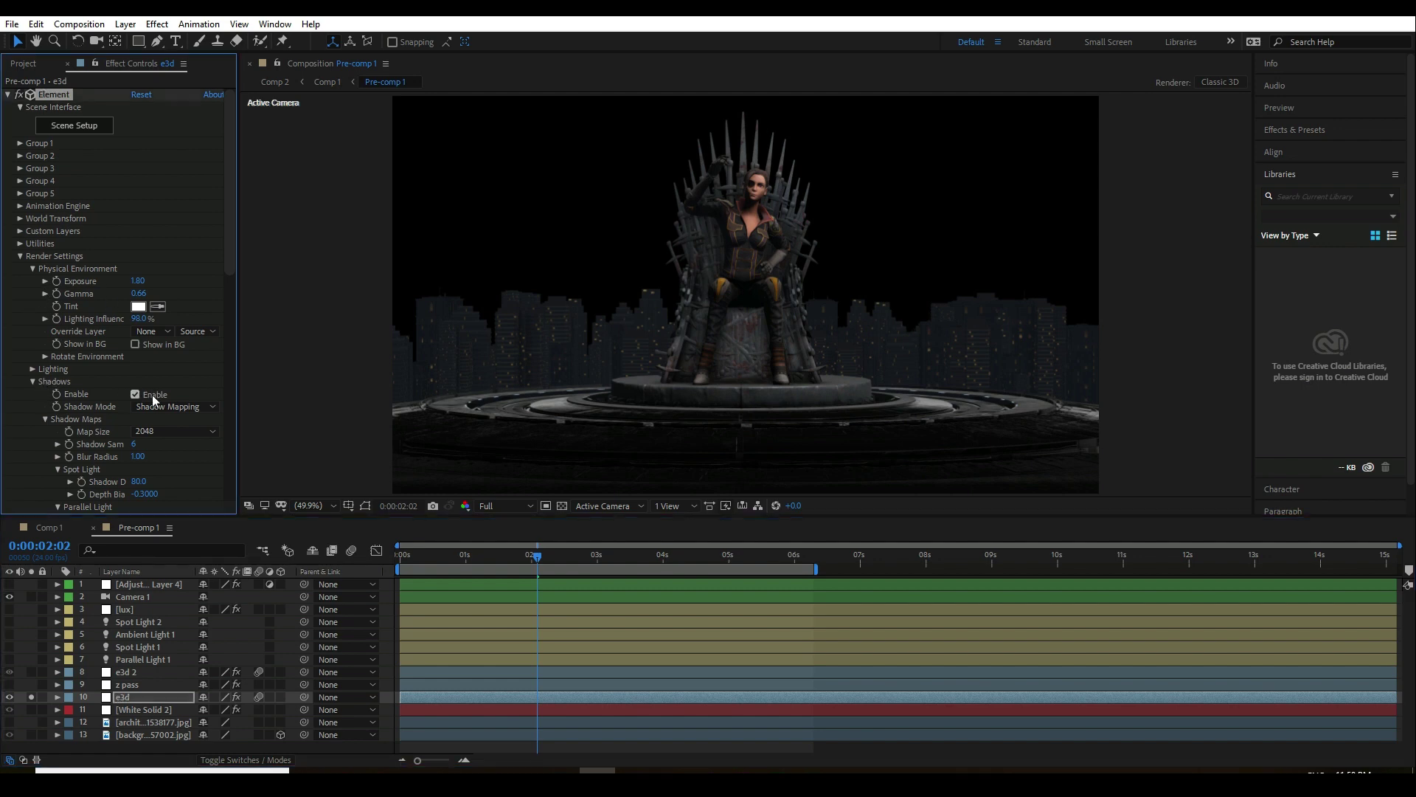
pyautogui.click(131, 660)
pyautogui.click(10, 659)
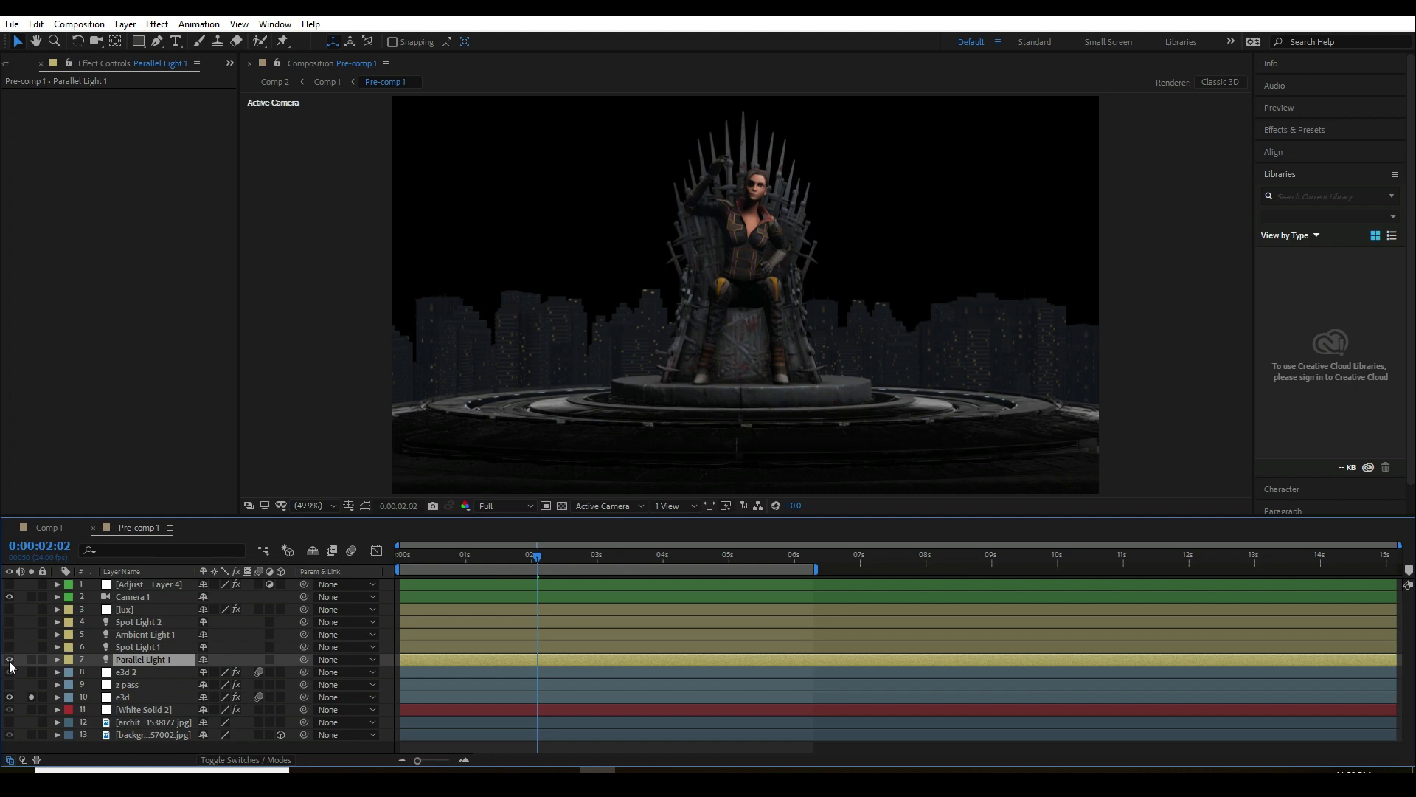
# - Try Spot Light 1's cone feather at 12%, reset it to 0%, and switch the light on
pyautogui.doubleClick(140, 646)
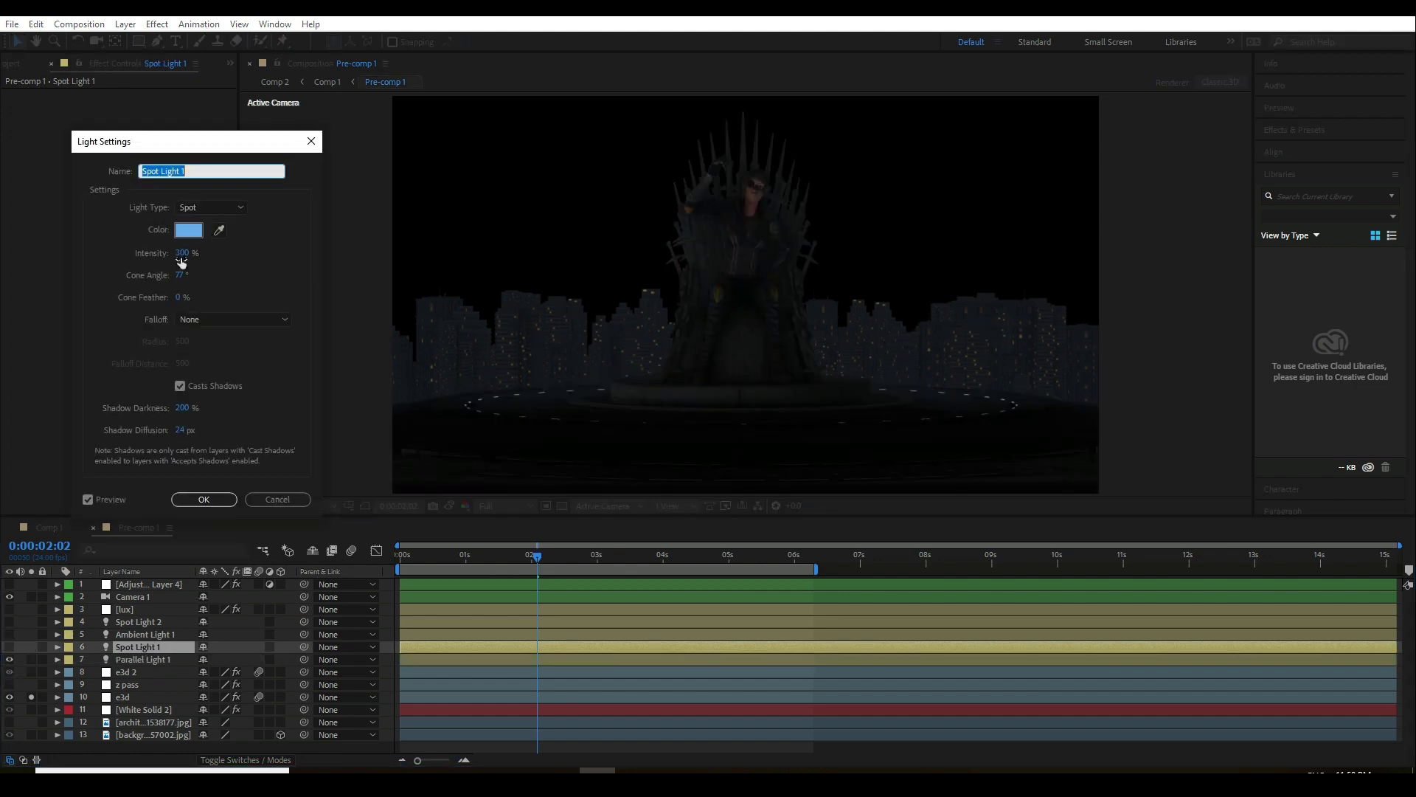
pyautogui.click(182, 298)
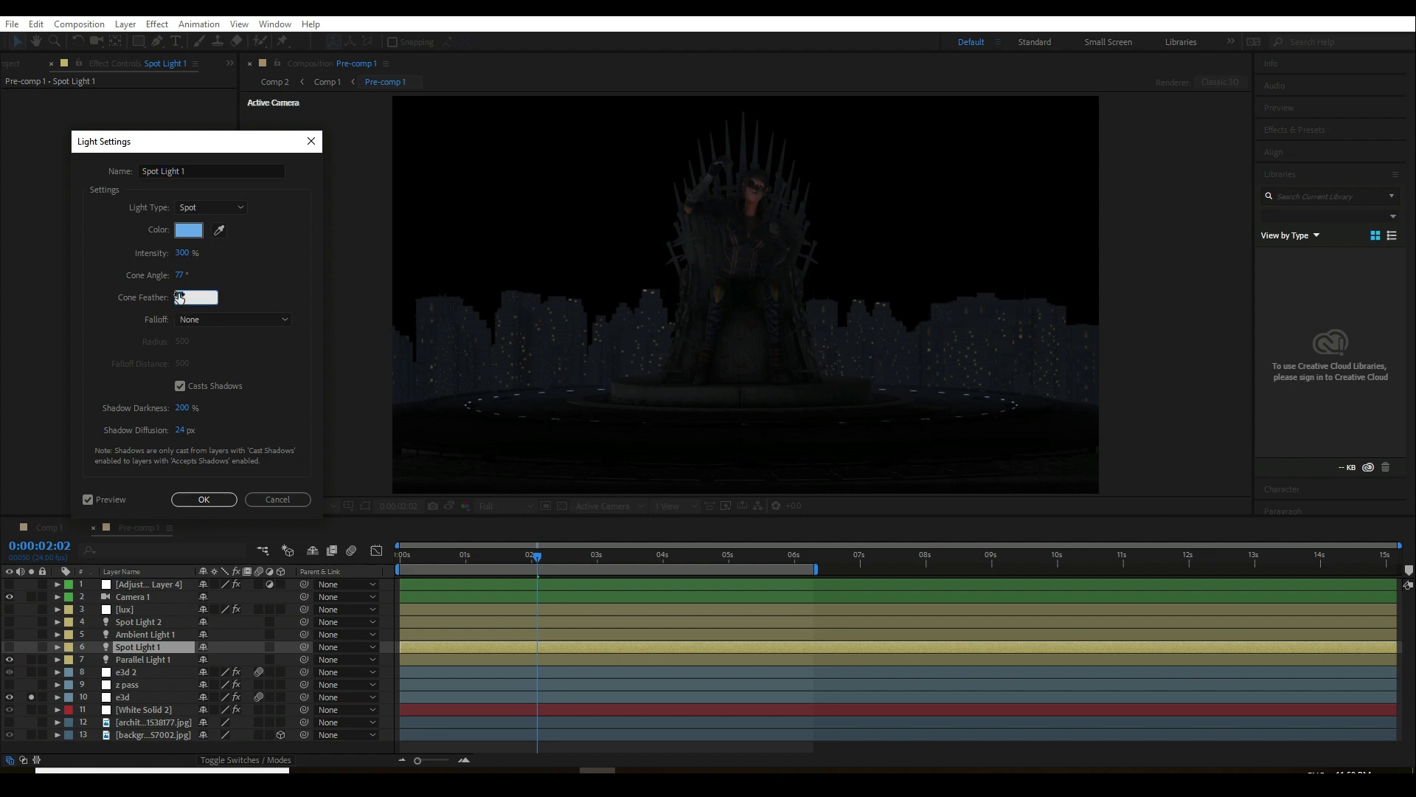
pyautogui.write('12')
pyautogui.click(264, 289)
pyautogui.click(181, 298)
pyautogui.write('0')
pyautogui.click(194, 378)
pyautogui.click(214, 499)
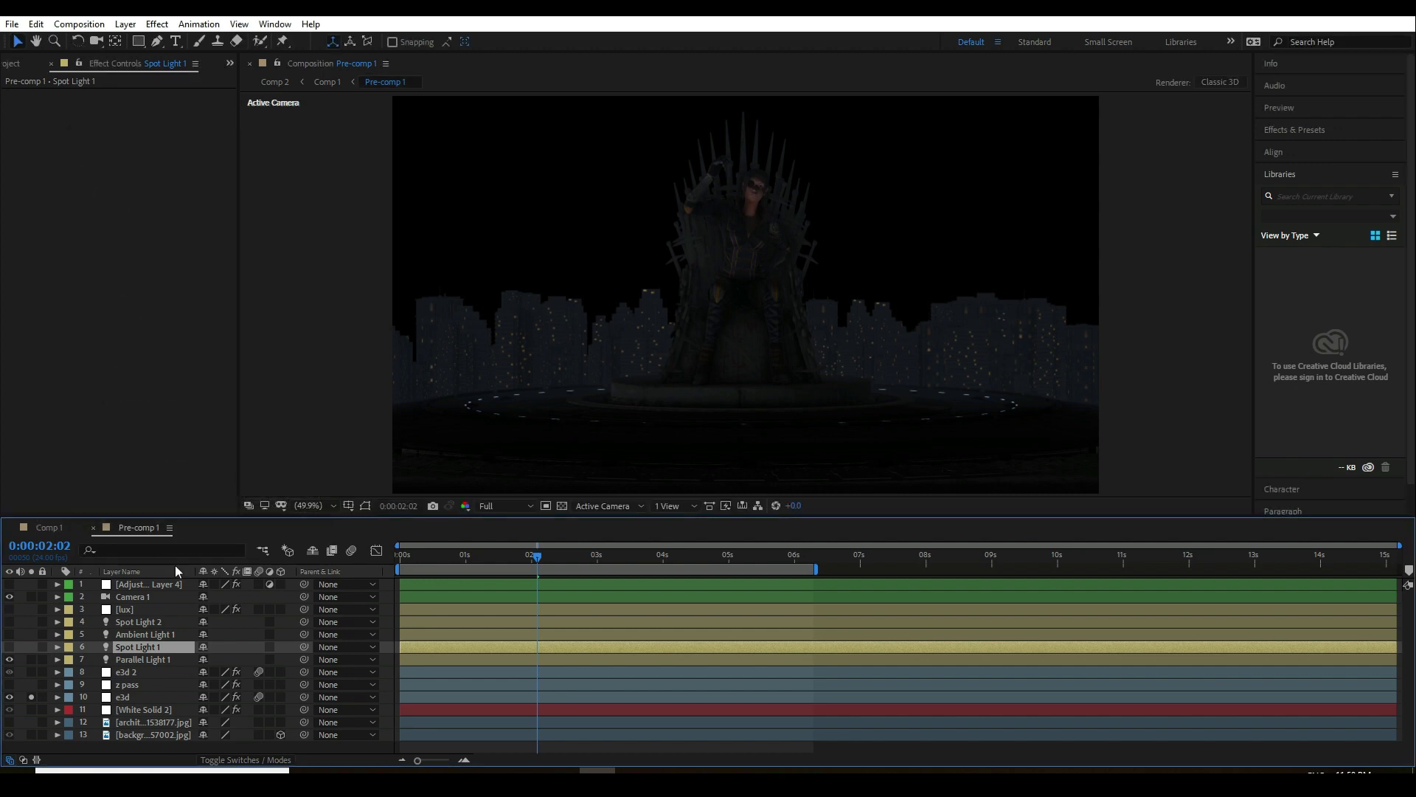
pyautogui.click(10, 647)
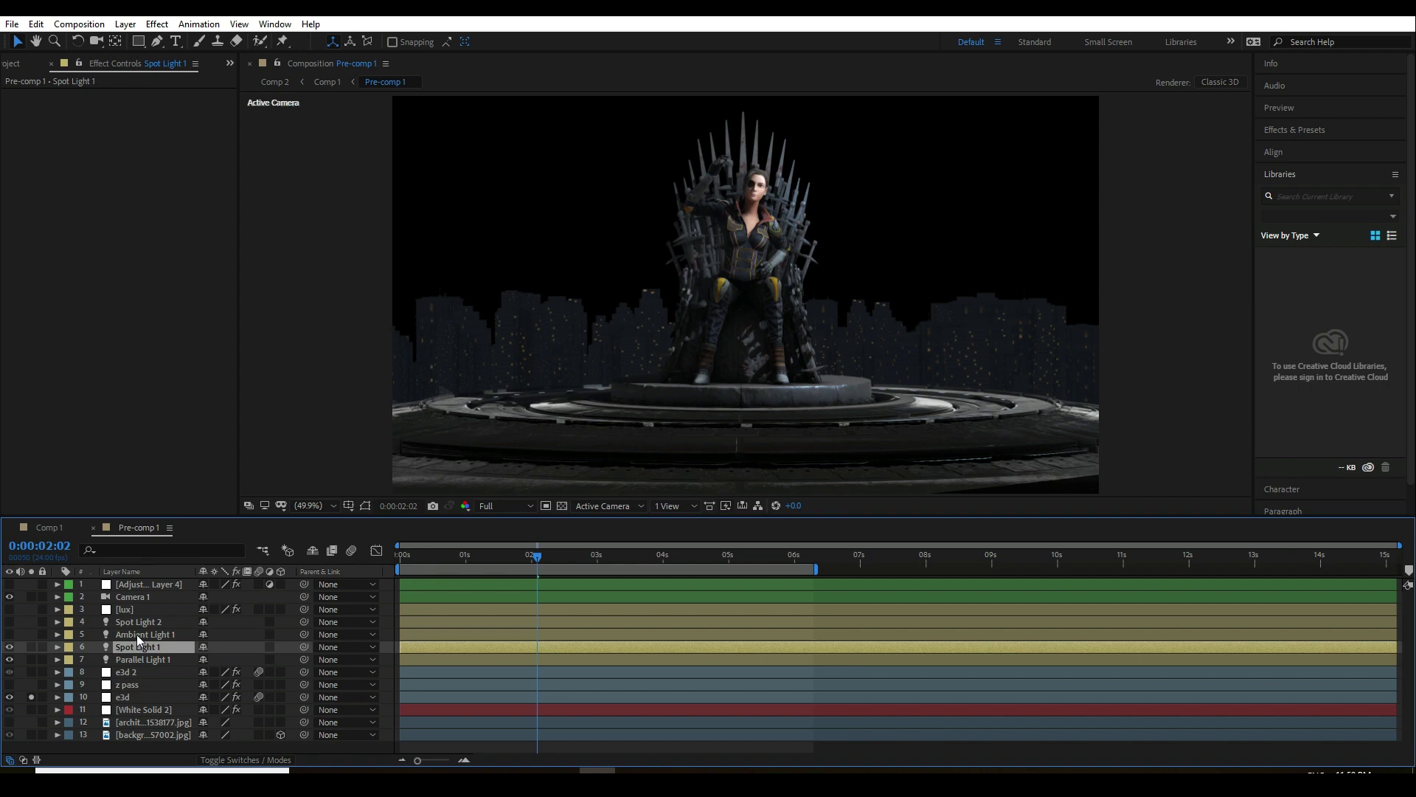
# - Turn on Ambient Light 1 and review the Ambient Light 1 and Spot Light 2 settings unchanged
pyautogui.click(136, 634)
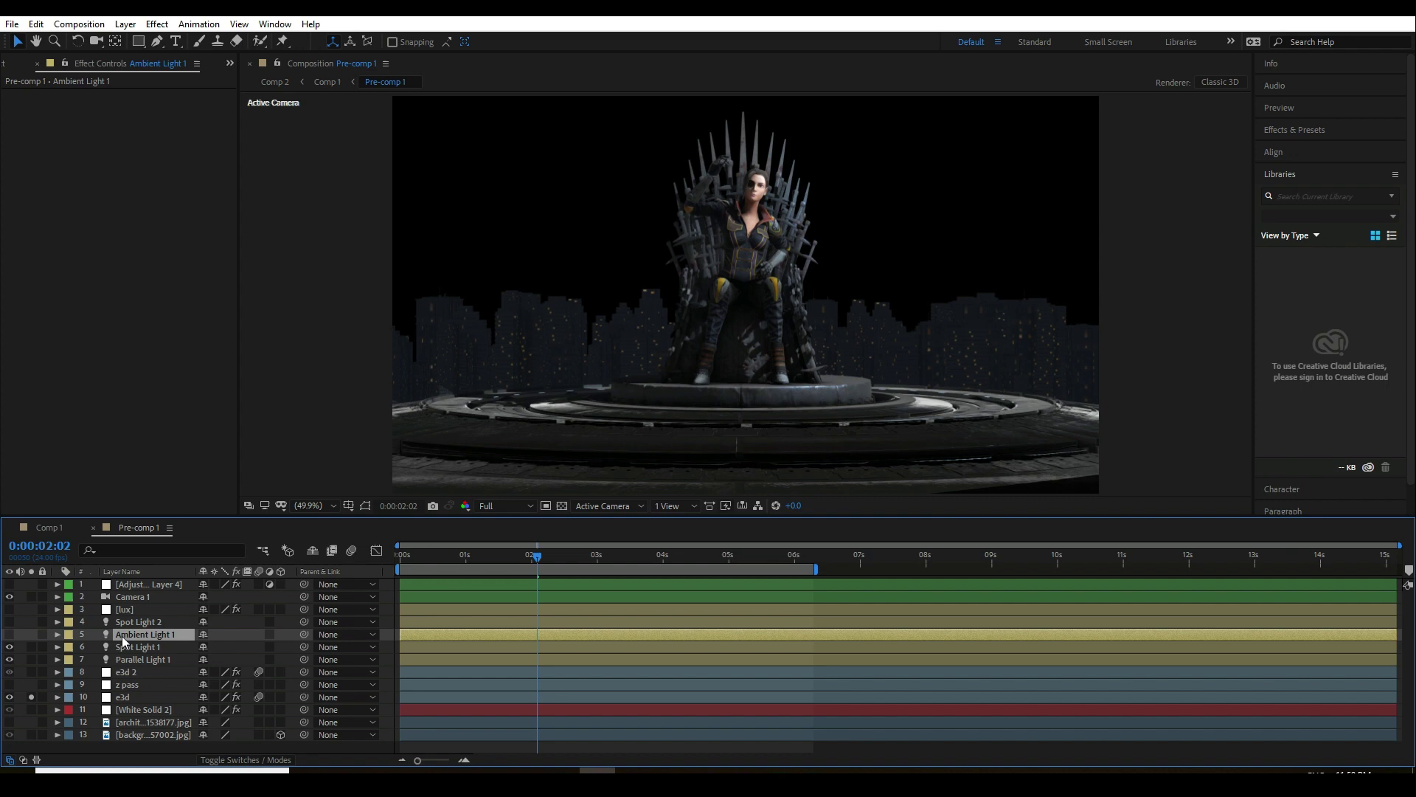
pyautogui.click(10, 637)
pyautogui.doubleClick(143, 637)
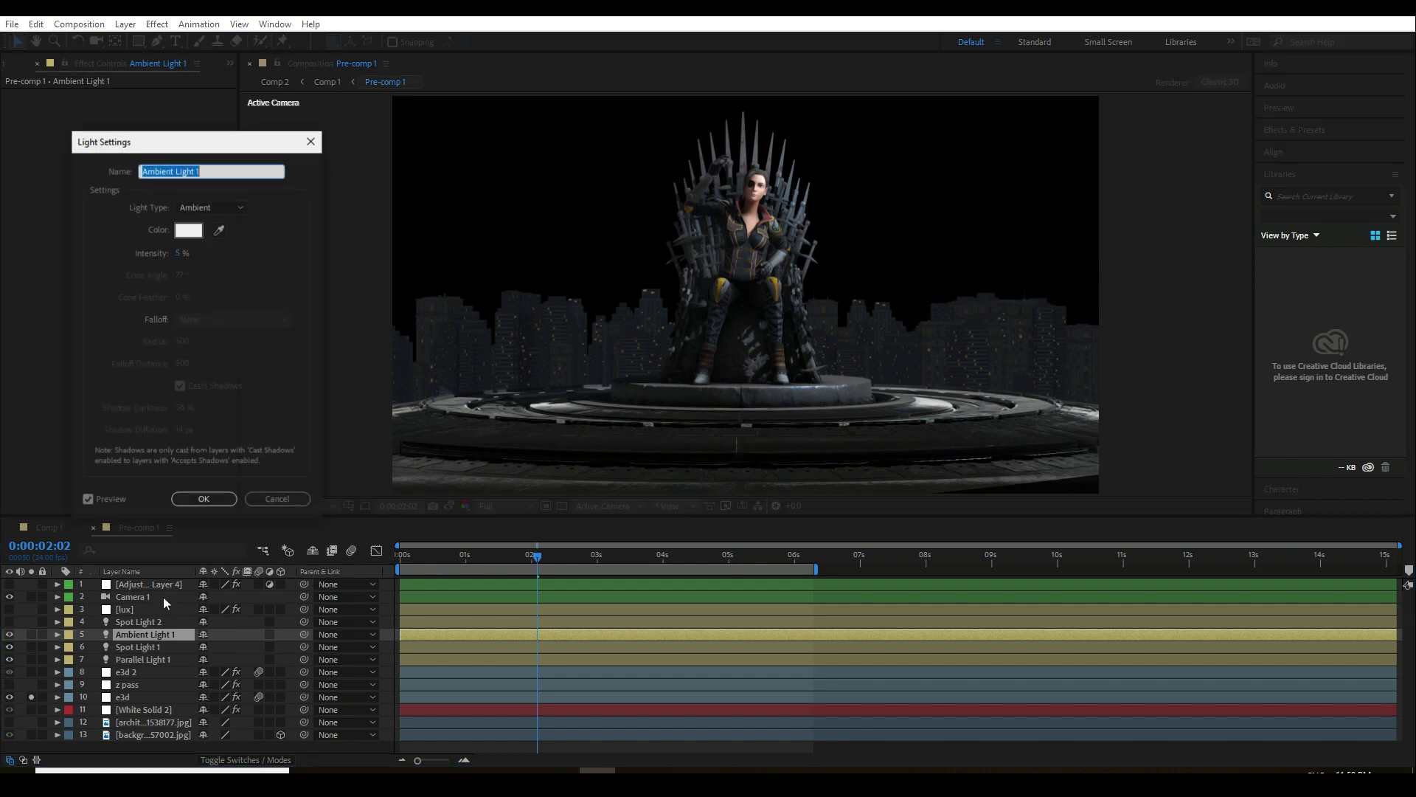
pyautogui.click(203, 494)
pyautogui.click(127, 622)
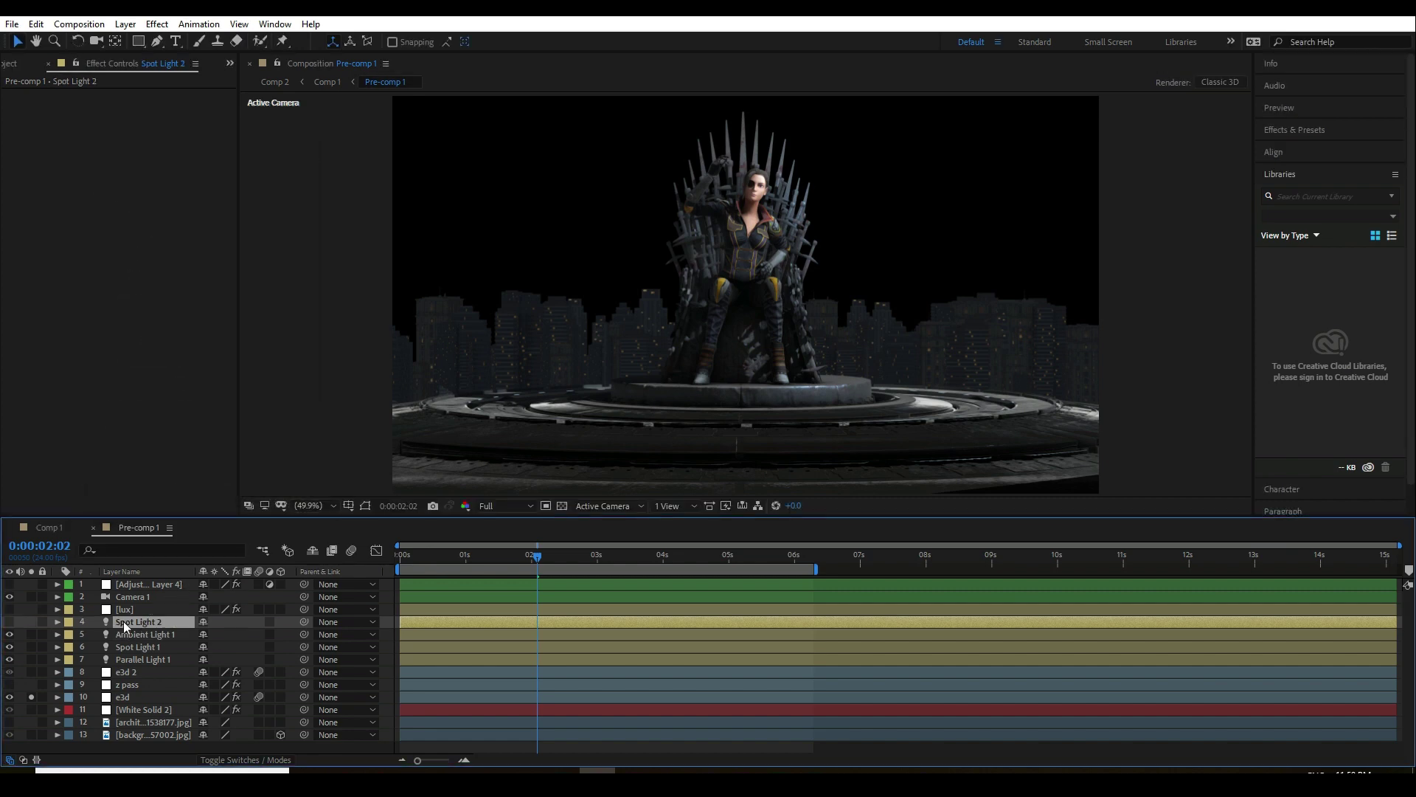
pyautogui.doubleClick(131, 621)
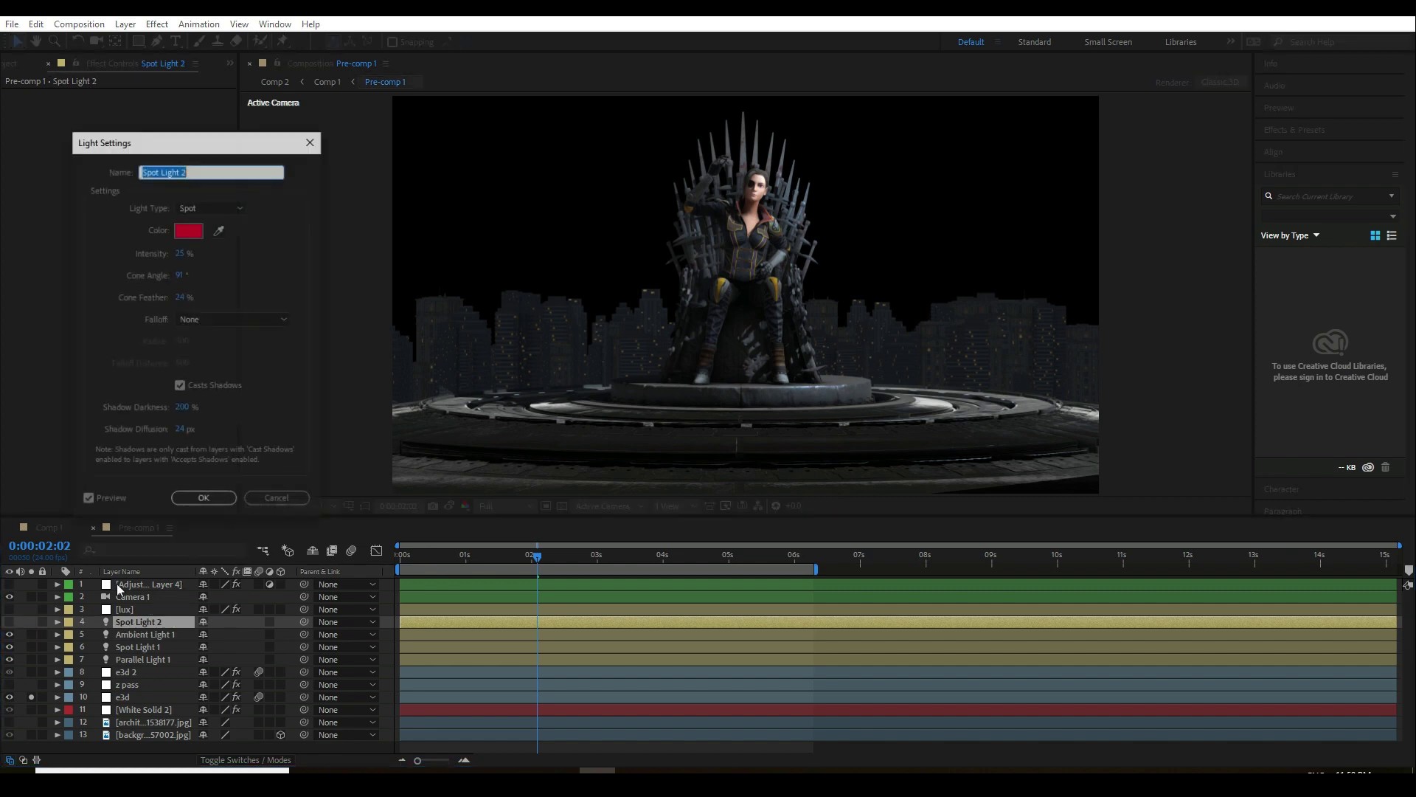
pyautogui.click(271, 501)
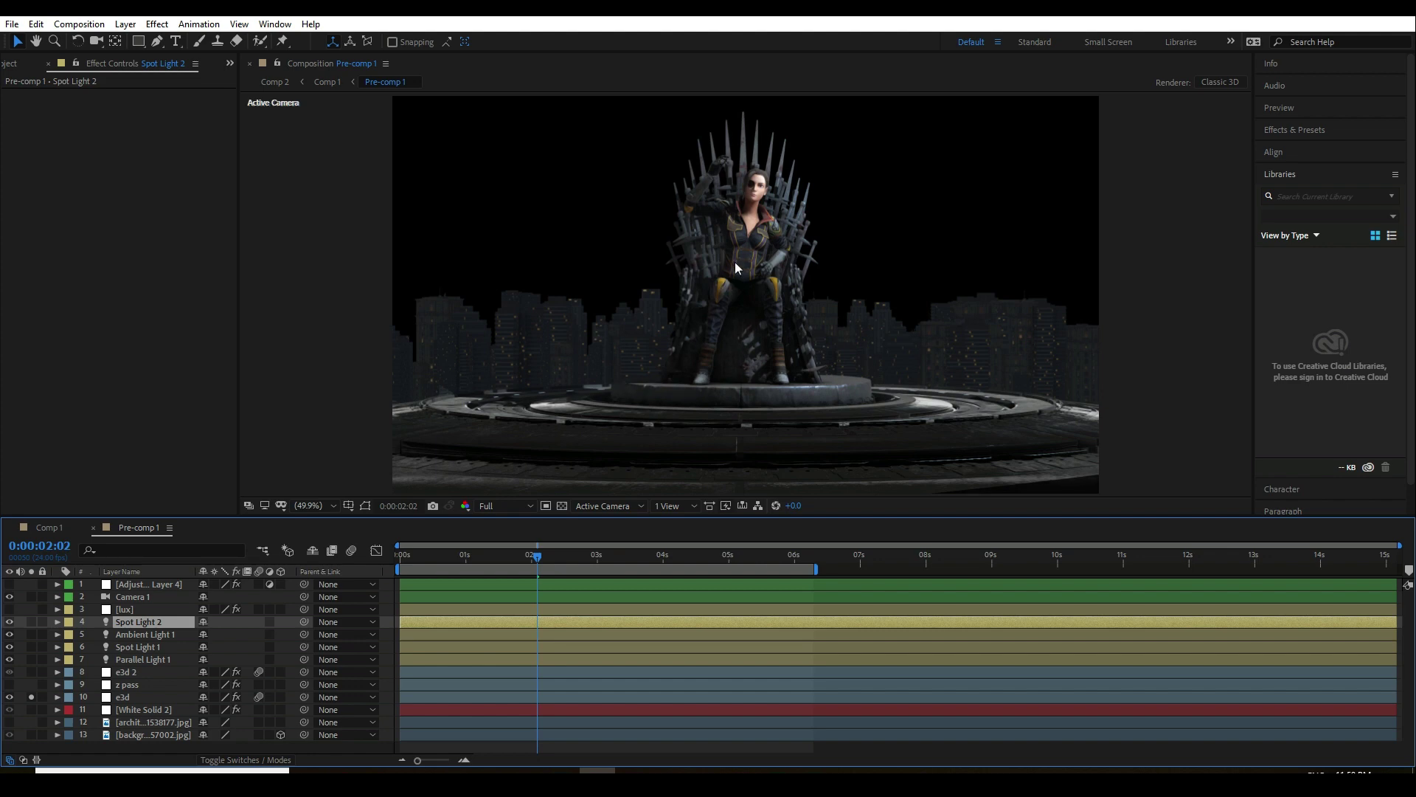
# - Switch on Spot Light 2
pyautogui.scroll(4, 719, 279)
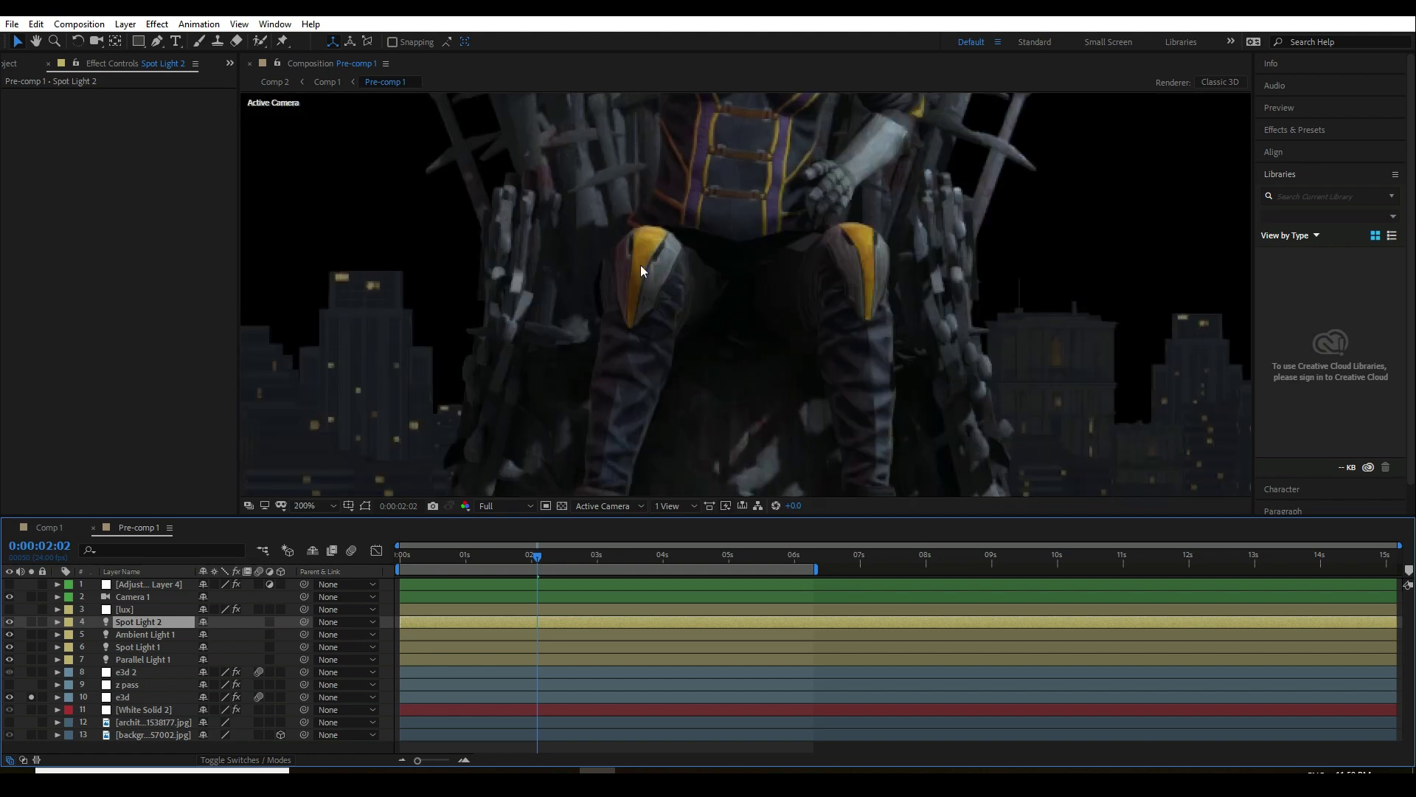
pyautogui.click(9, 623)
pyautogui.scroll(-8, 639, 368)
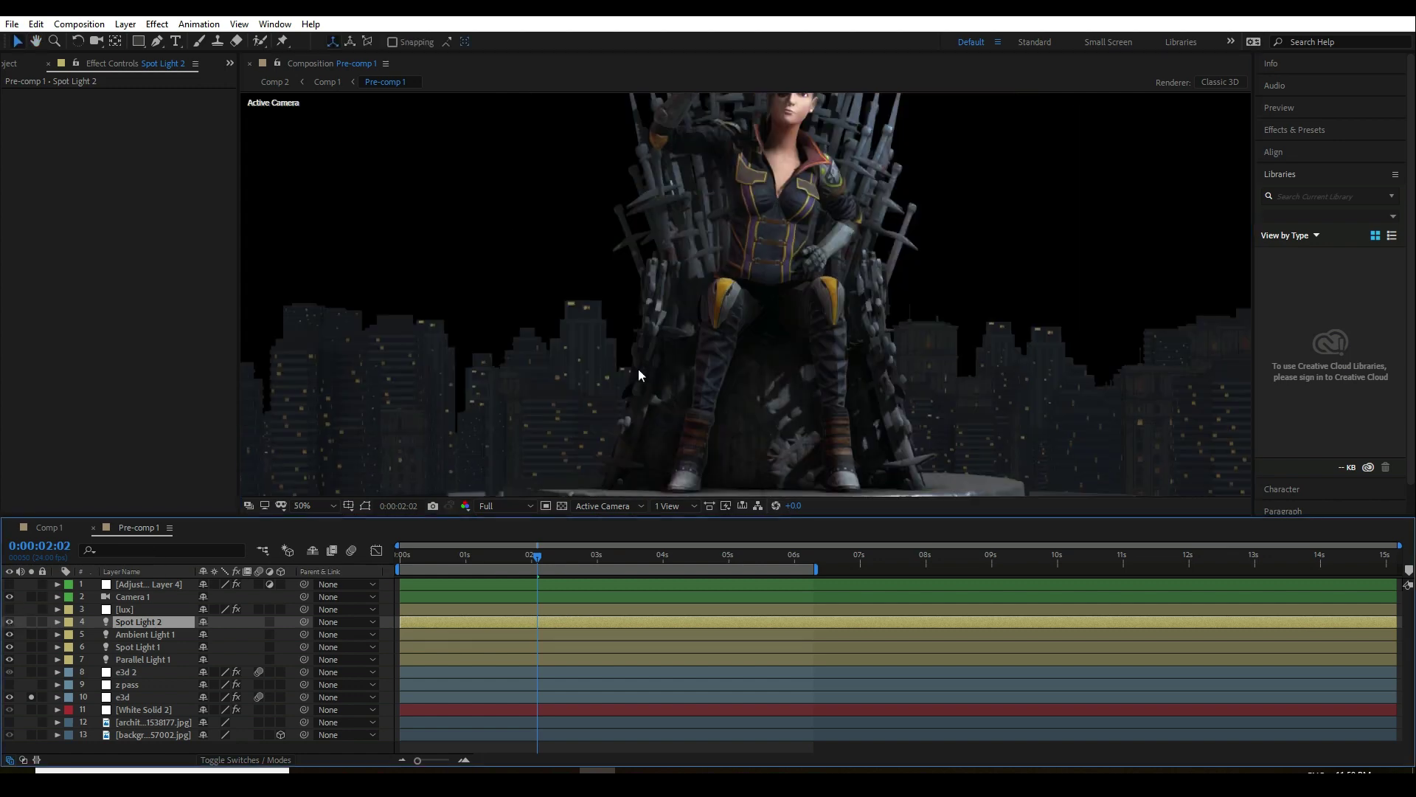
# - Fit the composition in the viewer and turn on the lux layer's blue fog
pyautogui.press('.')
pyautogui.press('.')
pyautogui.click(306, 505)
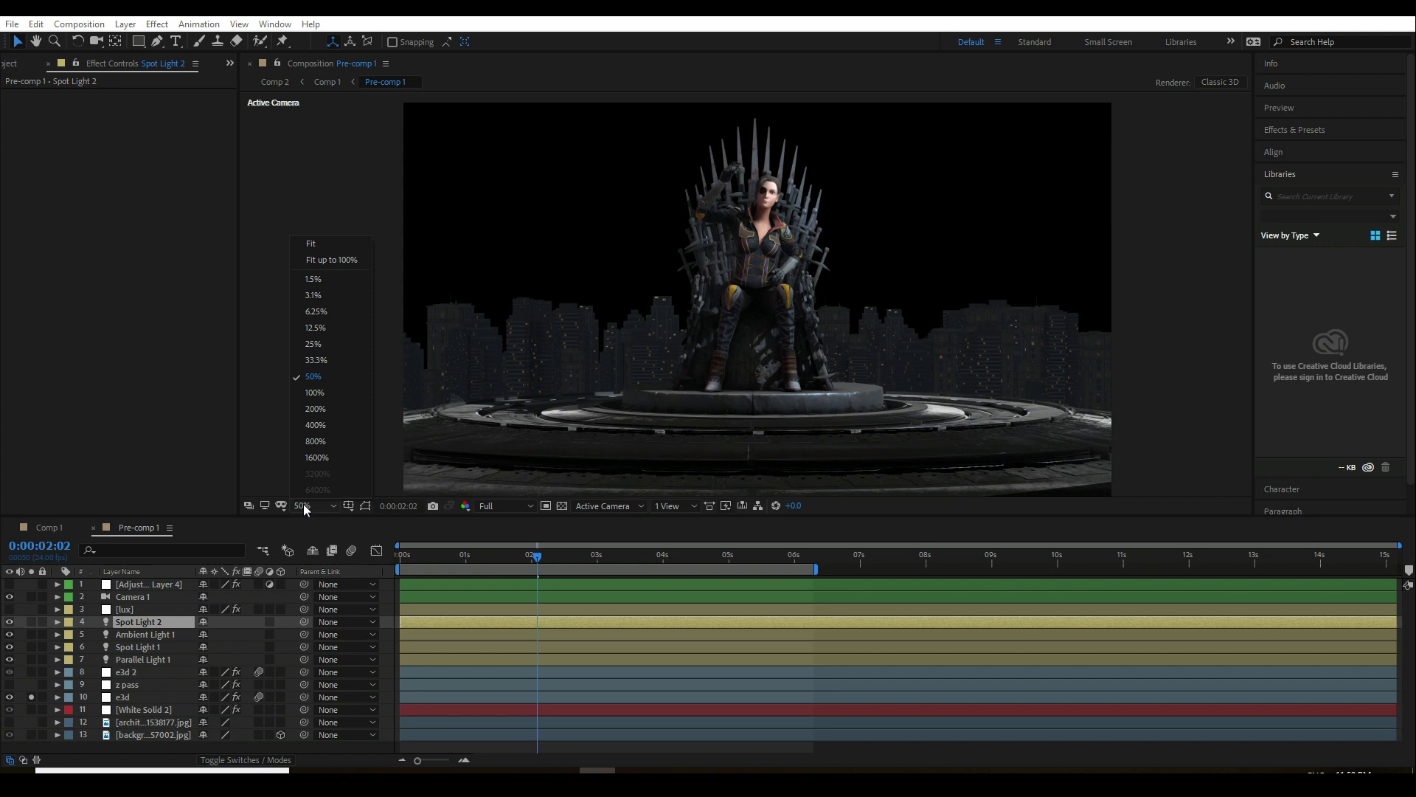
pyautogui.click(311, 243)
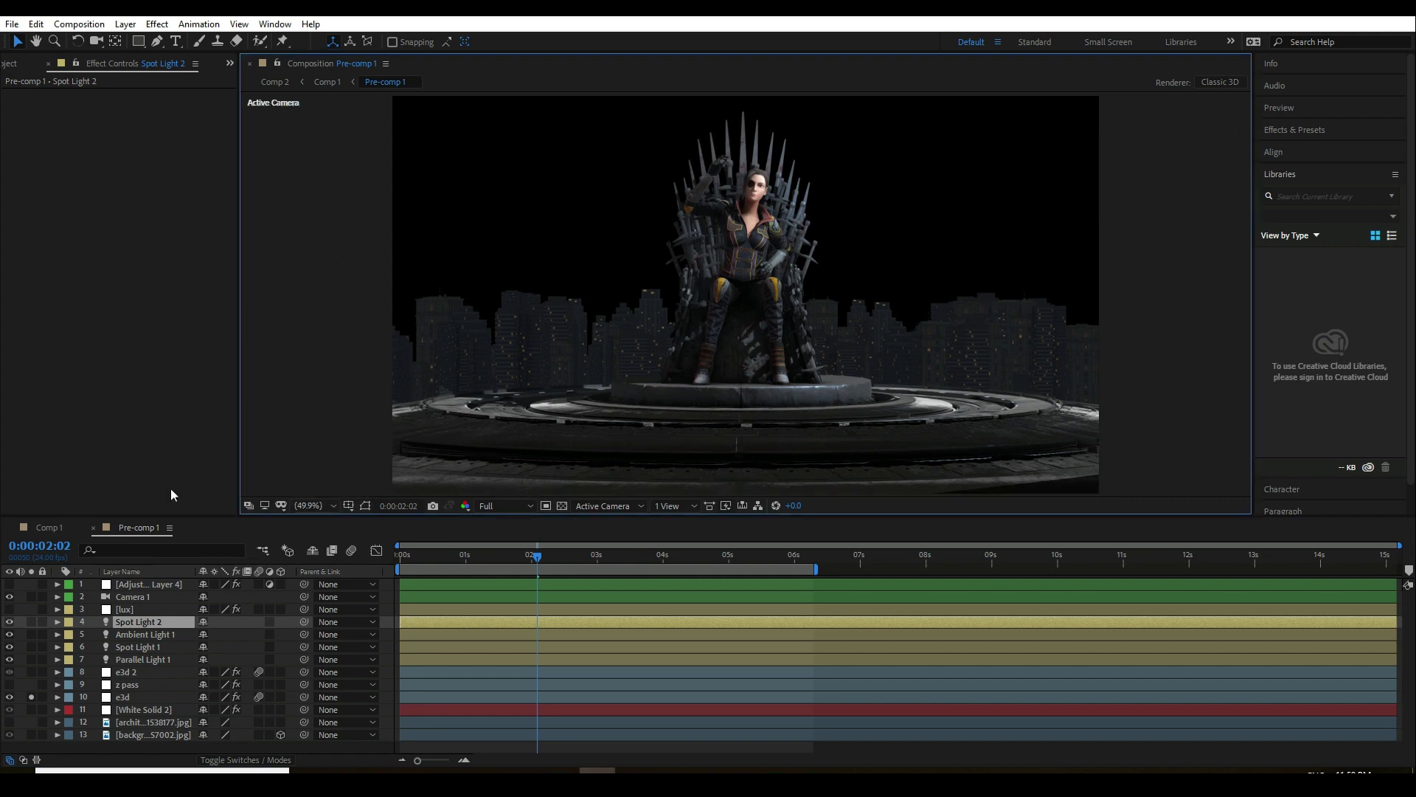
pyautogui.click(127, 609)
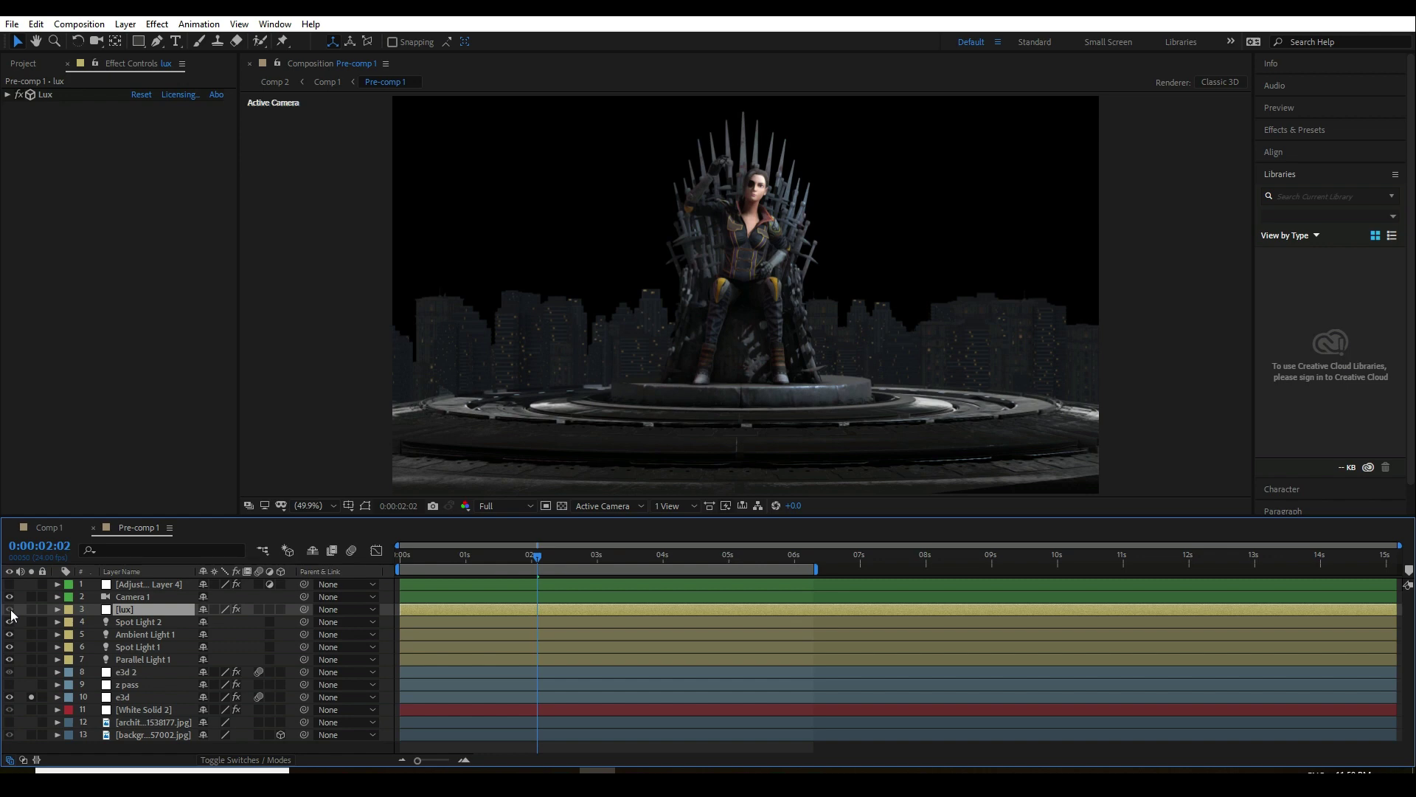
pyautogui.click(31, 610)
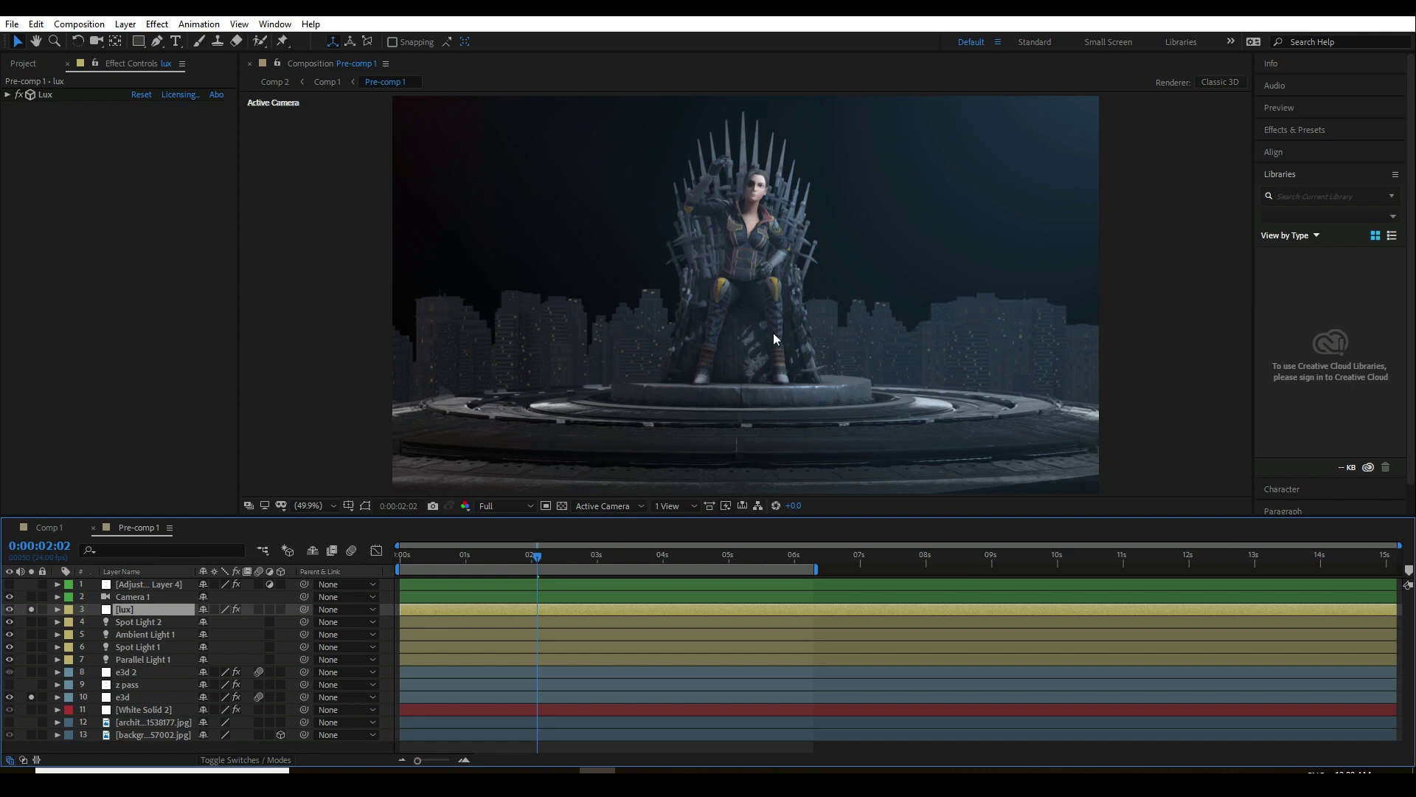
pyautogui.click(136, 597)
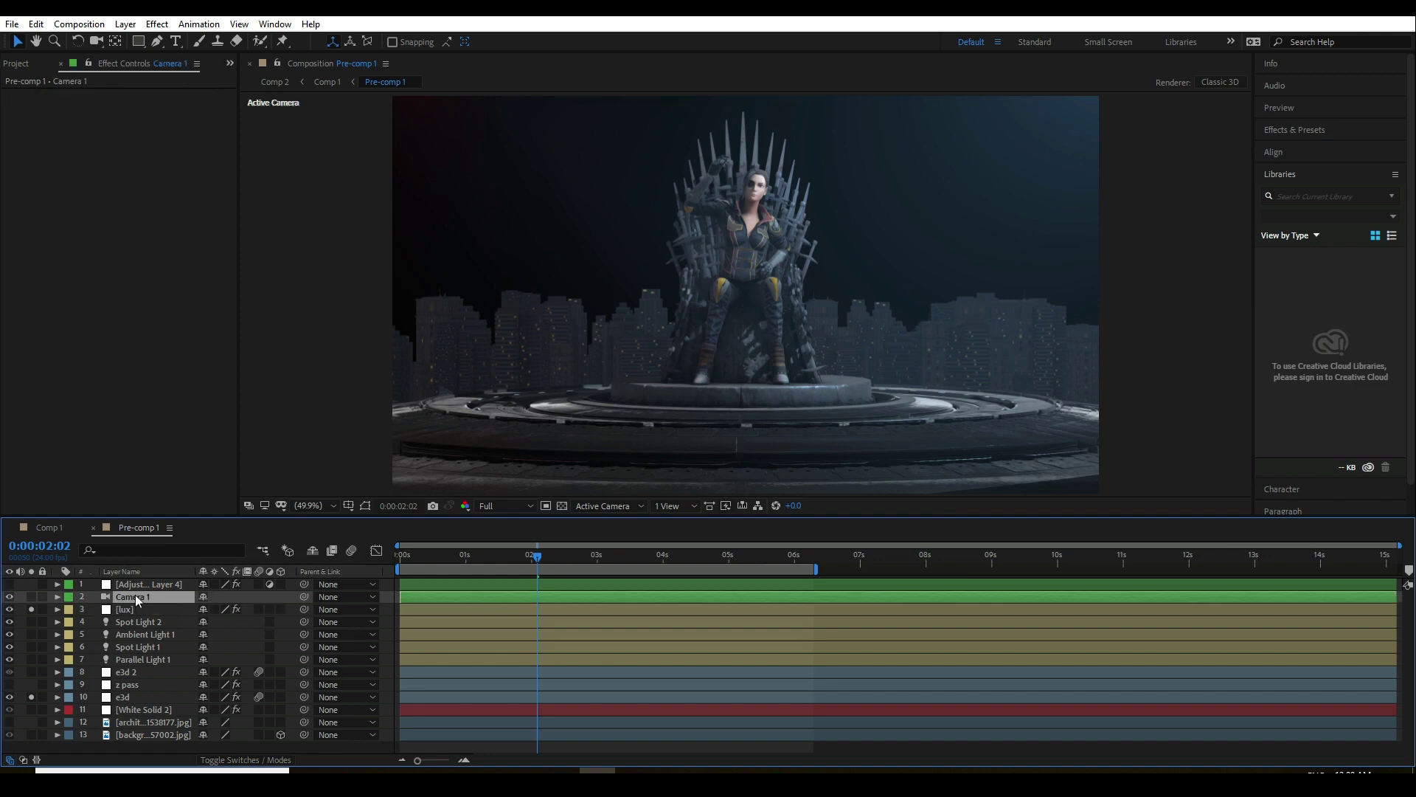
pyautogui.press('a')
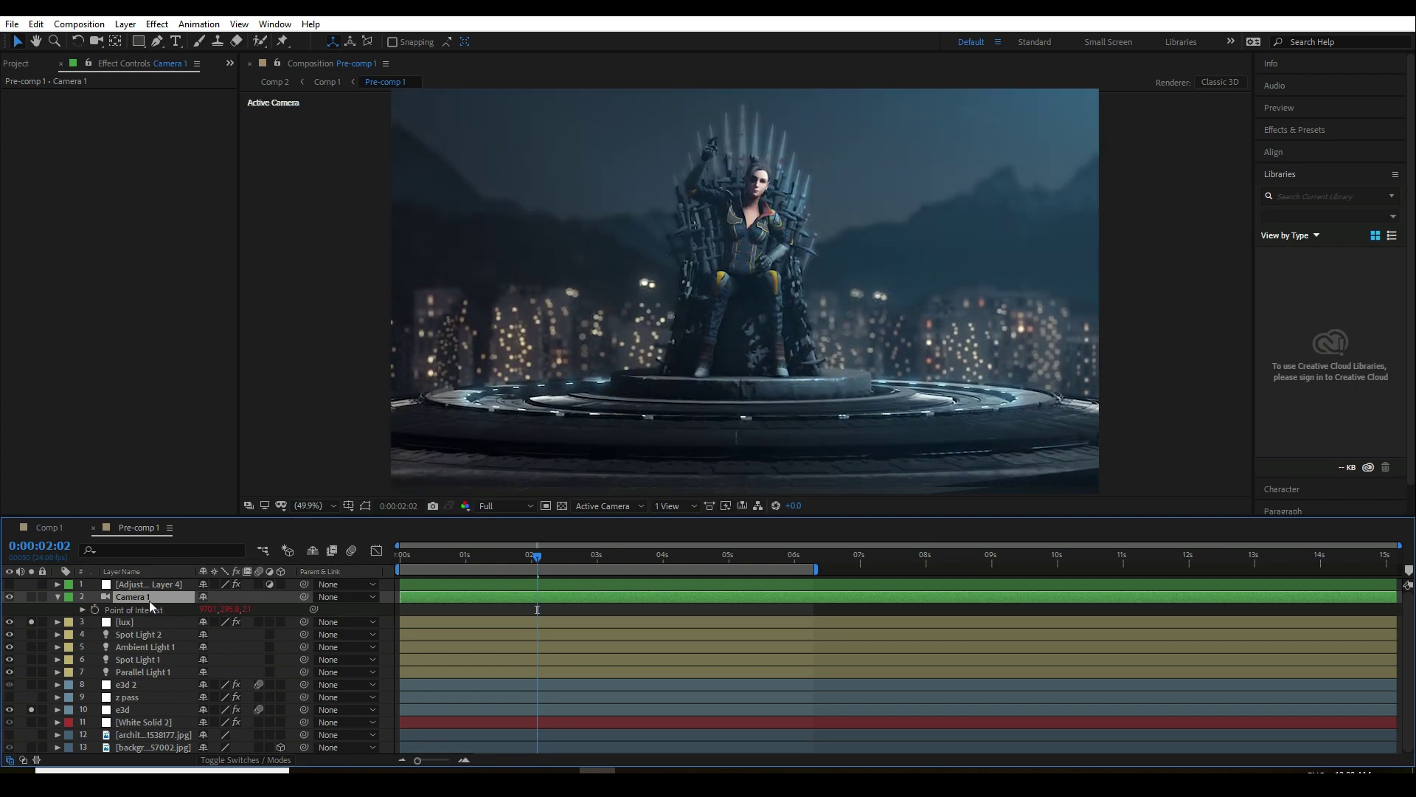
pyautogui.doubleClick(149, 598)
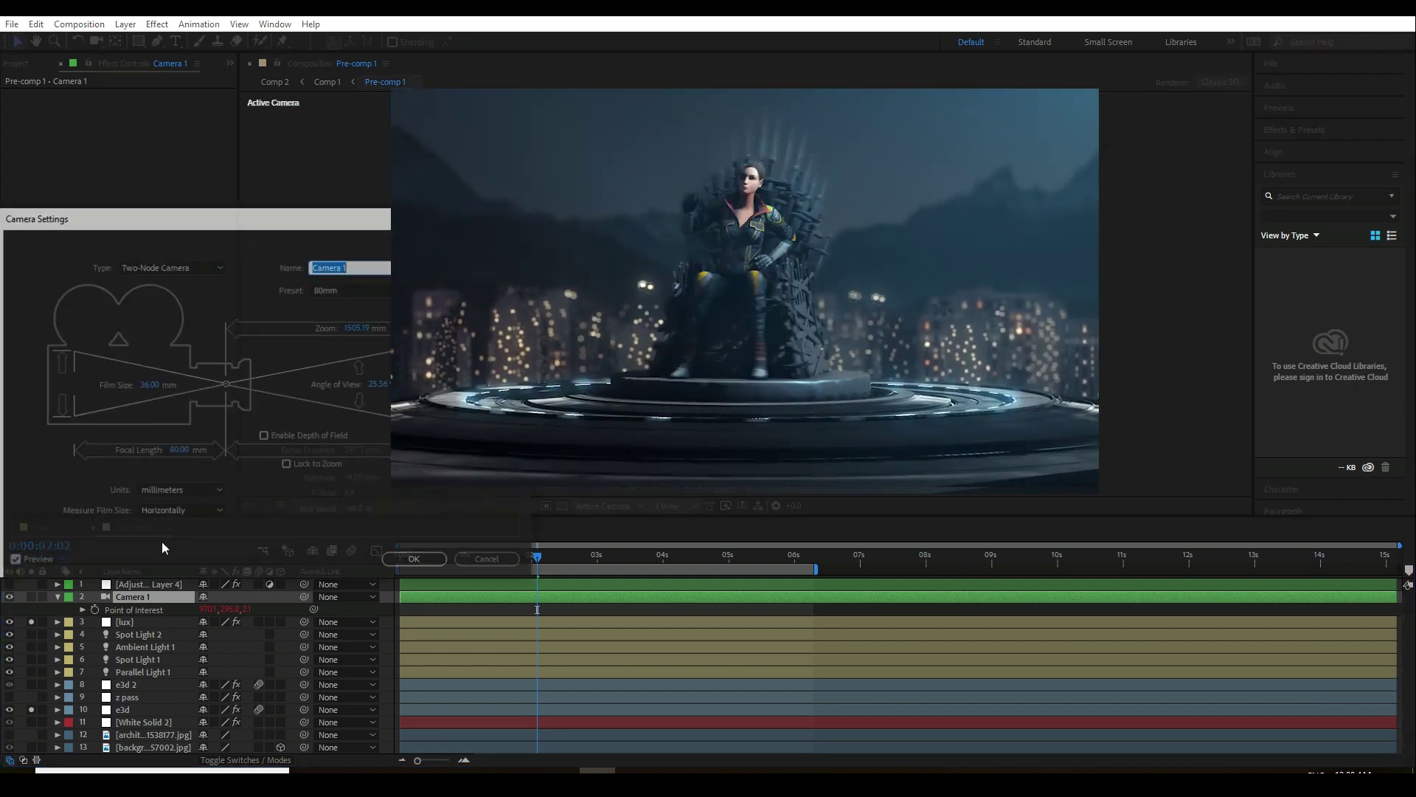
pyautogui.click(475, 557)
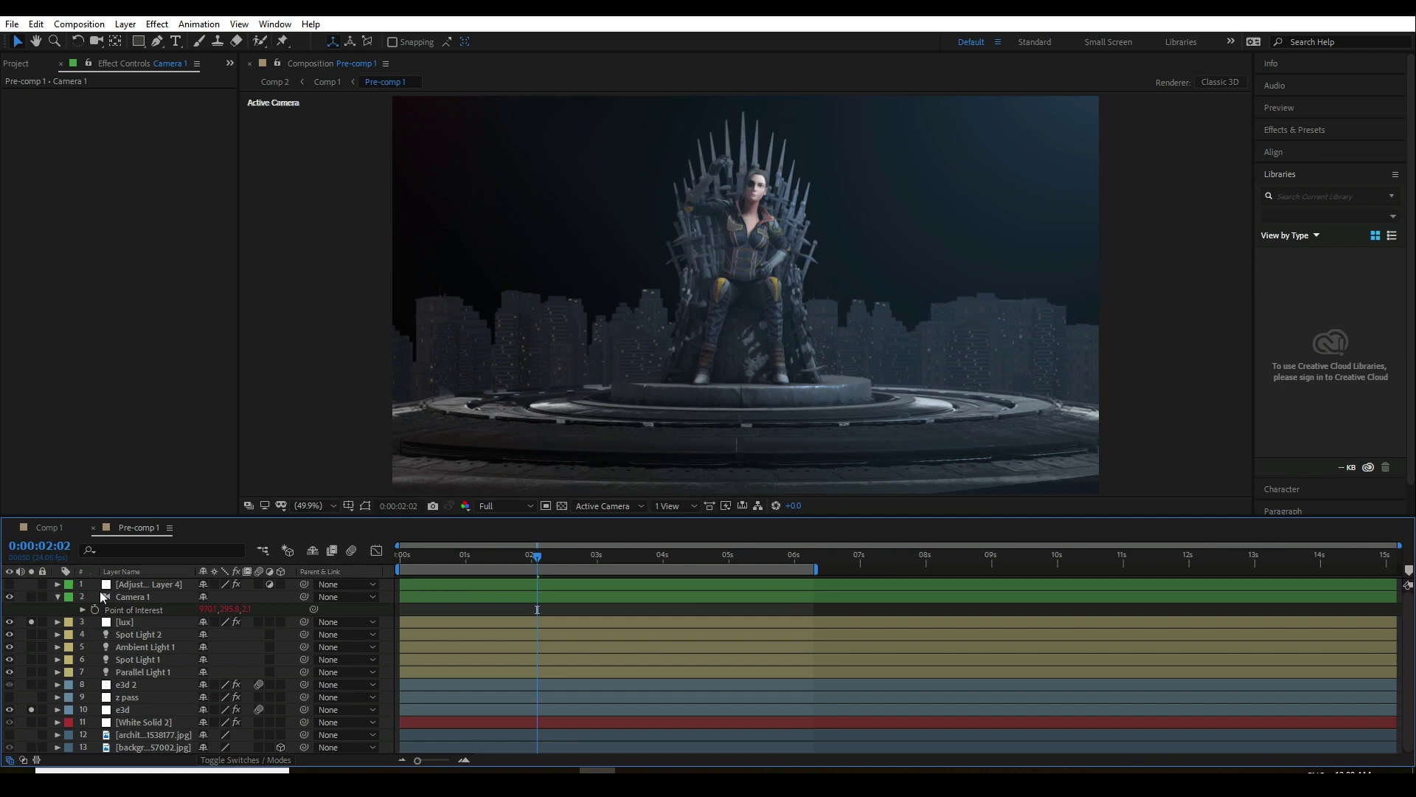
pyautogui.click(56, 597)
pyautogui.click(134, 685)
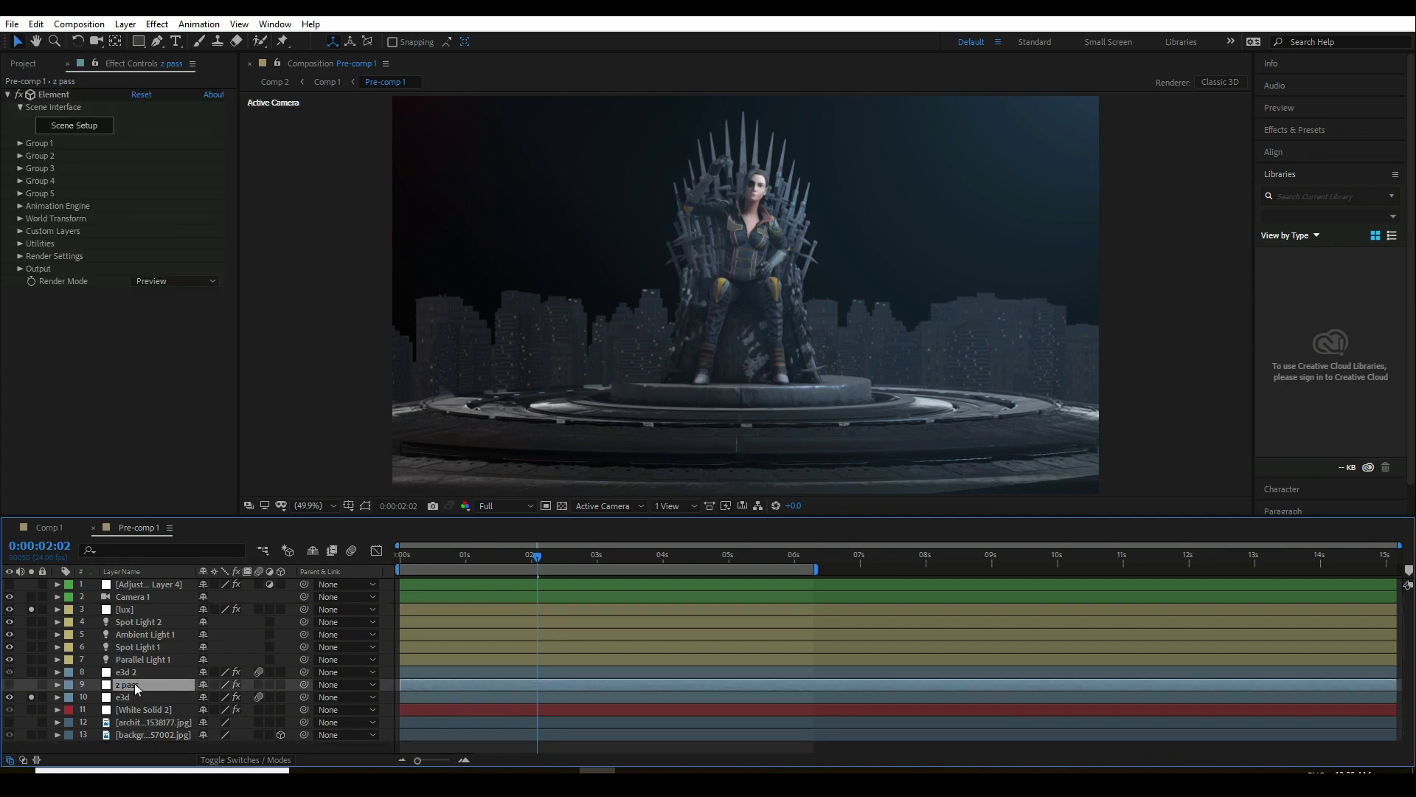
pyautogui.click(9, 685)
pyautogui.click(31, 685)
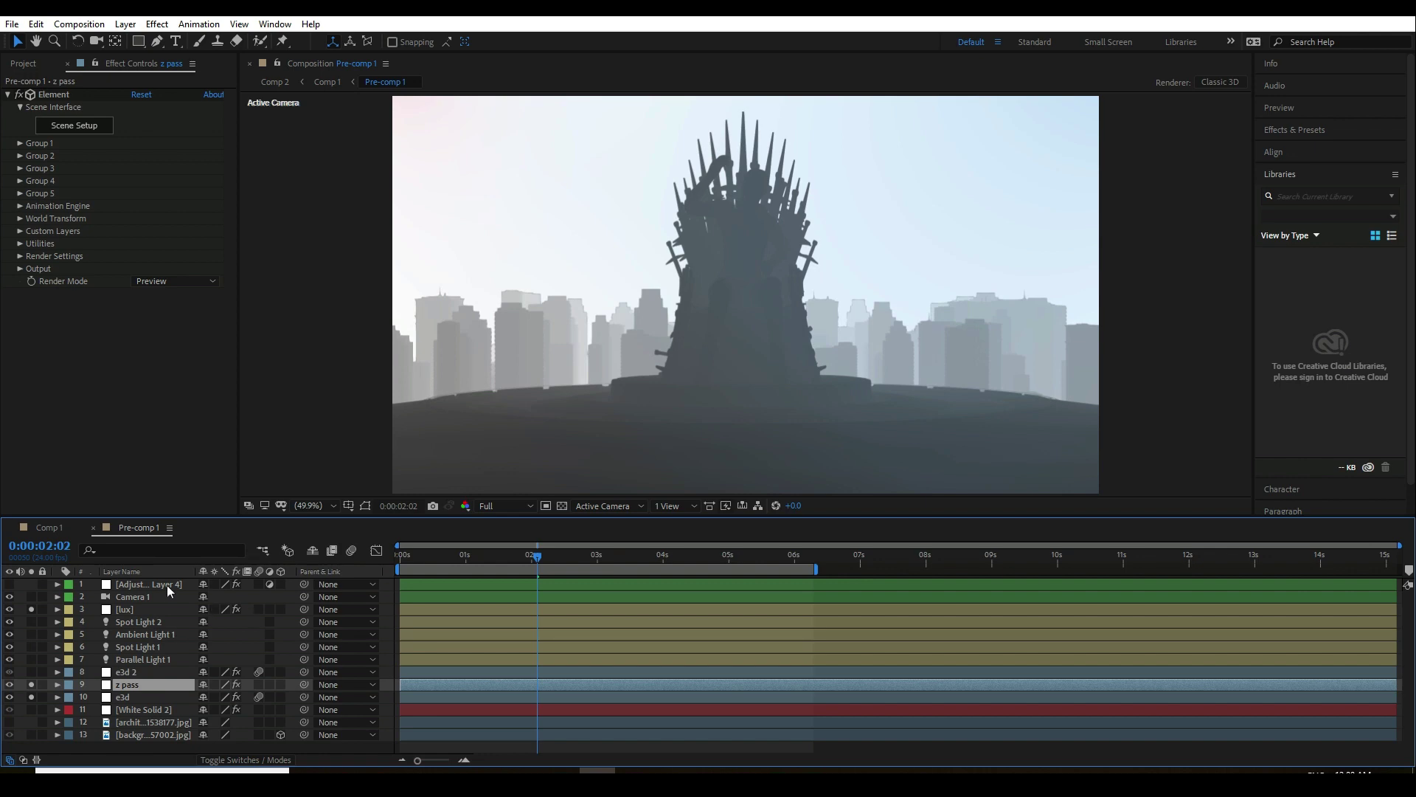
pyautogui.click(147, 584)
pyautogui.click(9, 584)
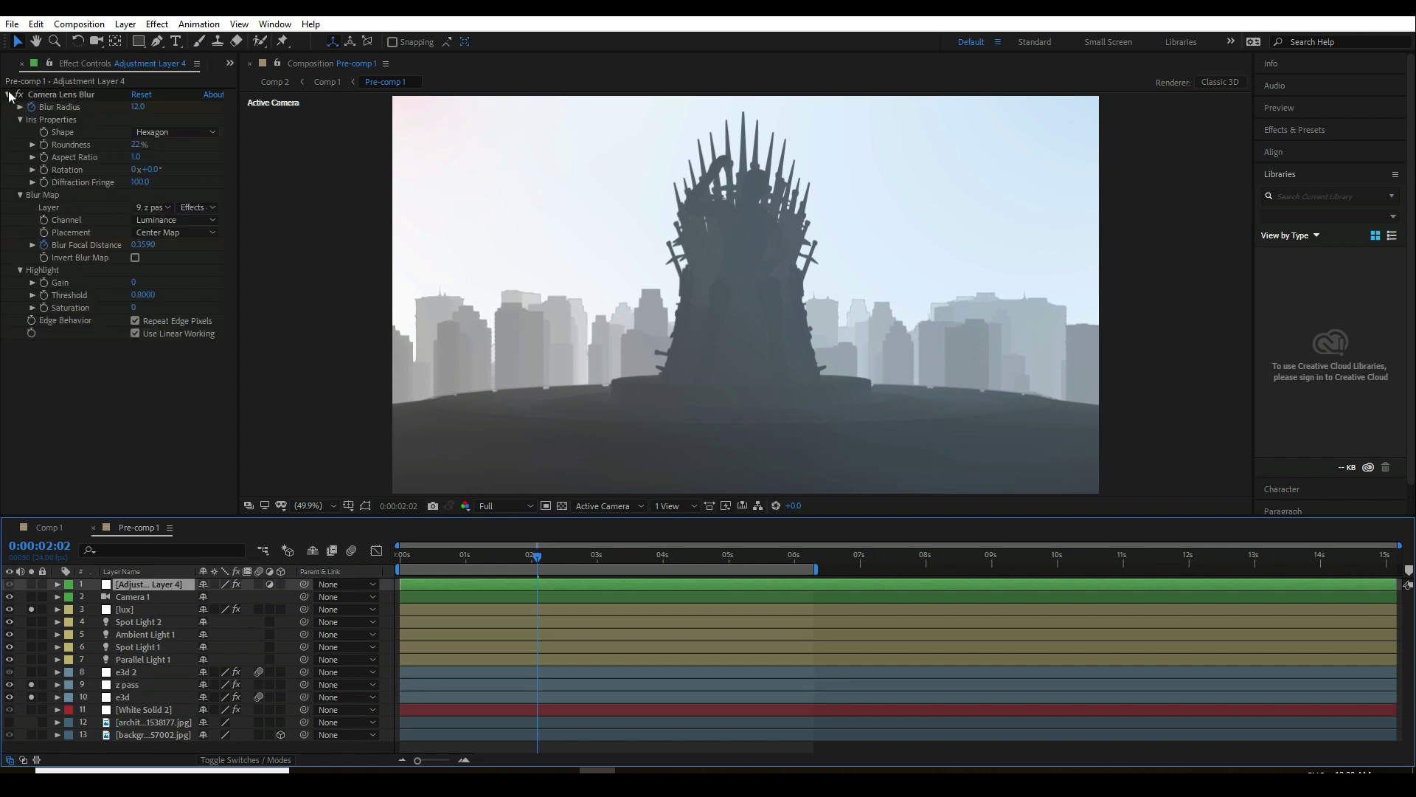
pyautogui.click(32, 685)
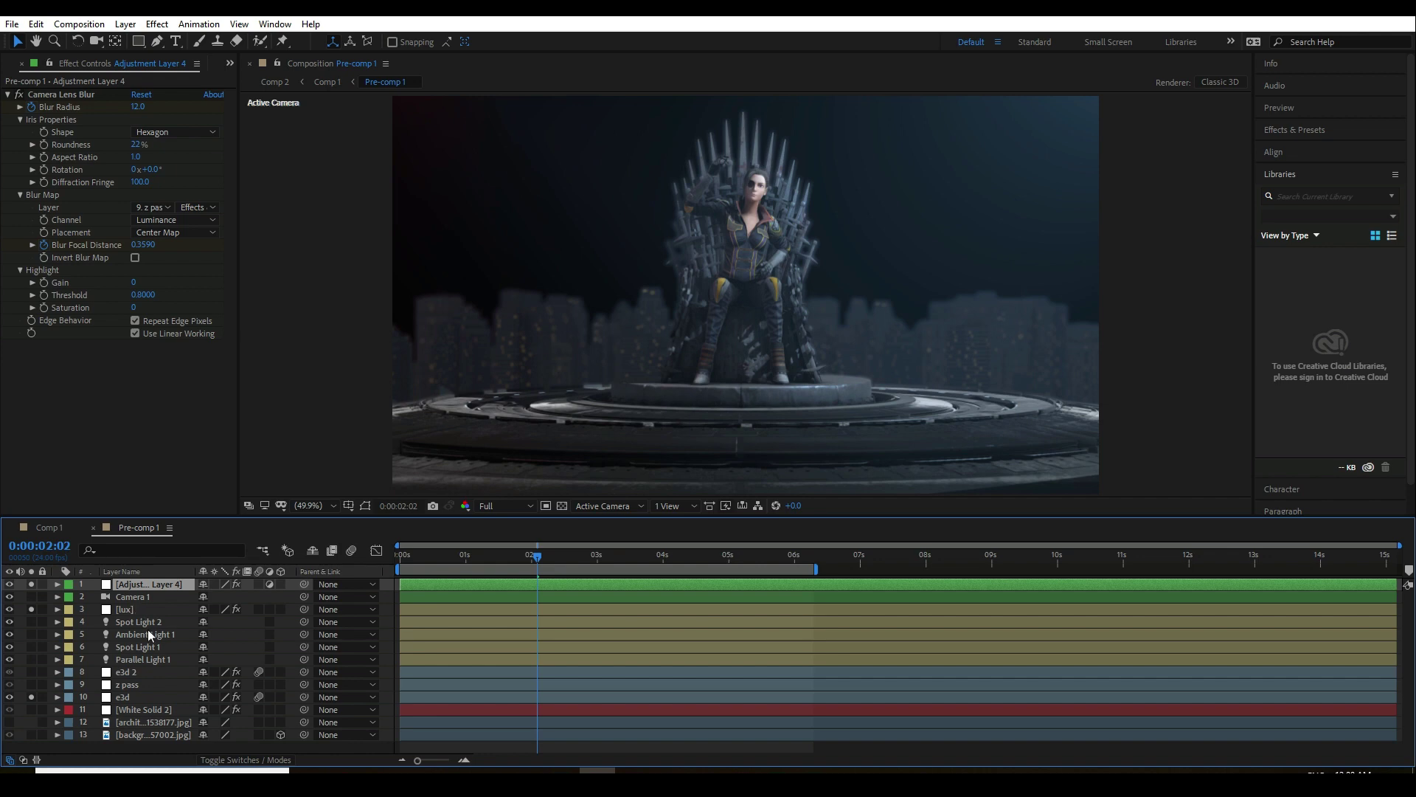
pyautogui.click(129, 673)
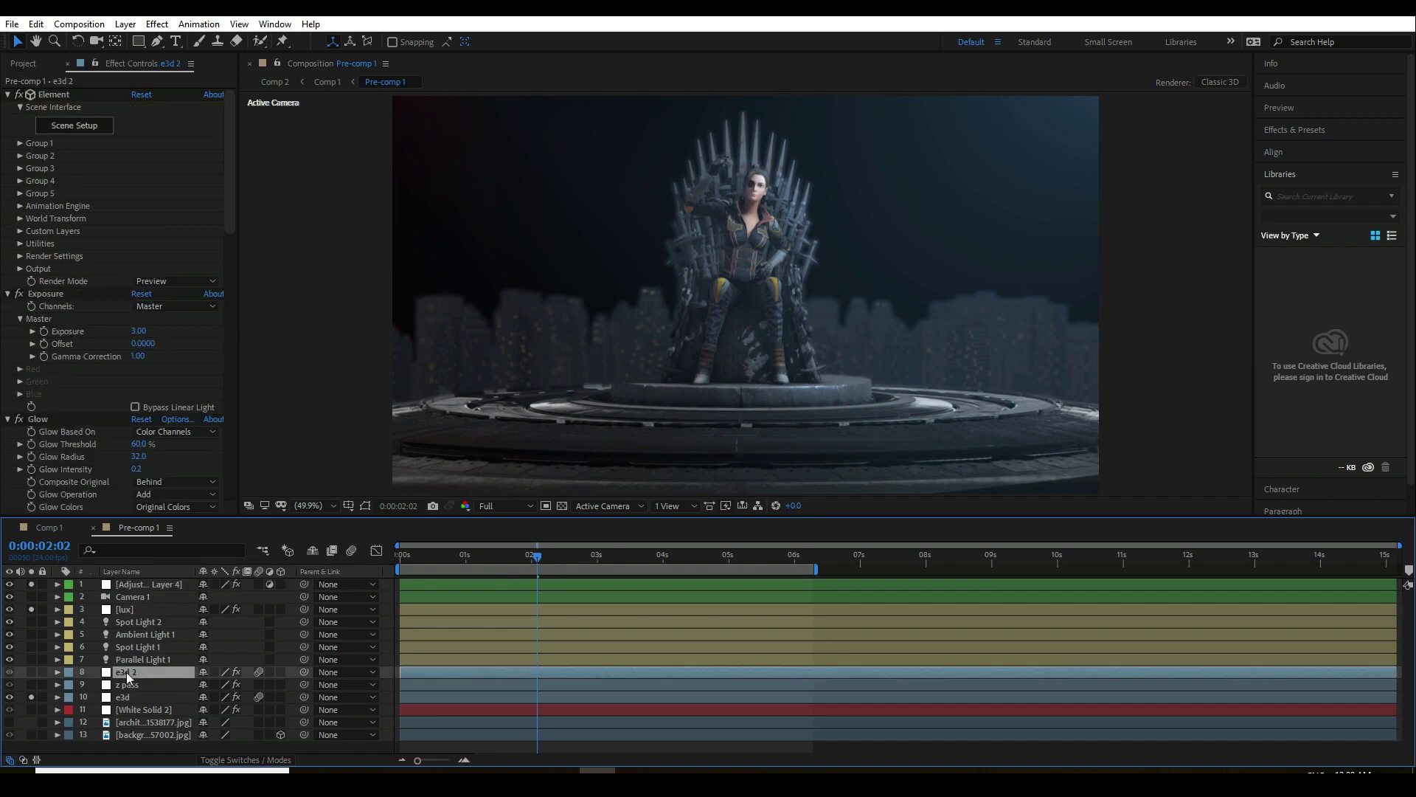
pyautogui.click(31, 696)
pyautogui.click(31, 672)
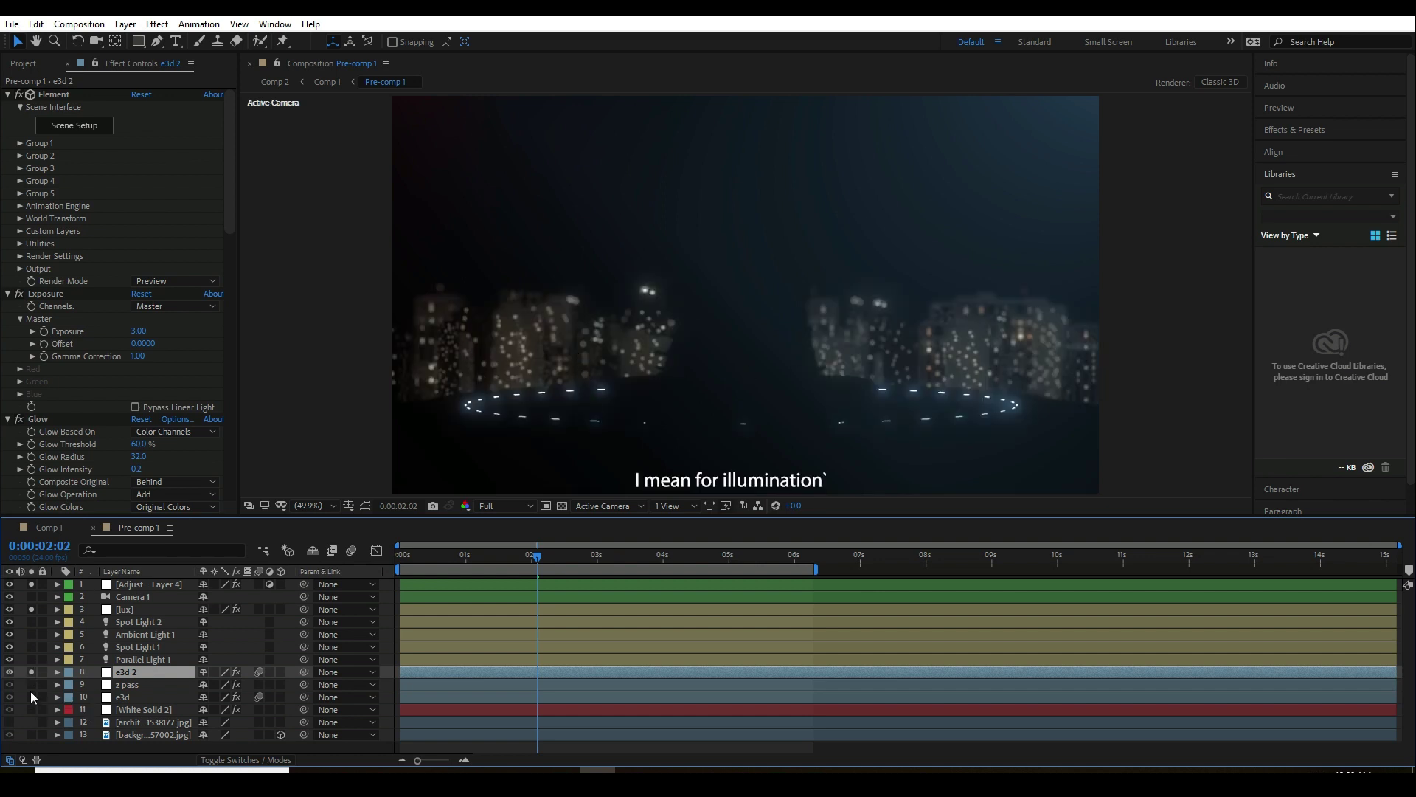
pyautogui.click(127, 696)
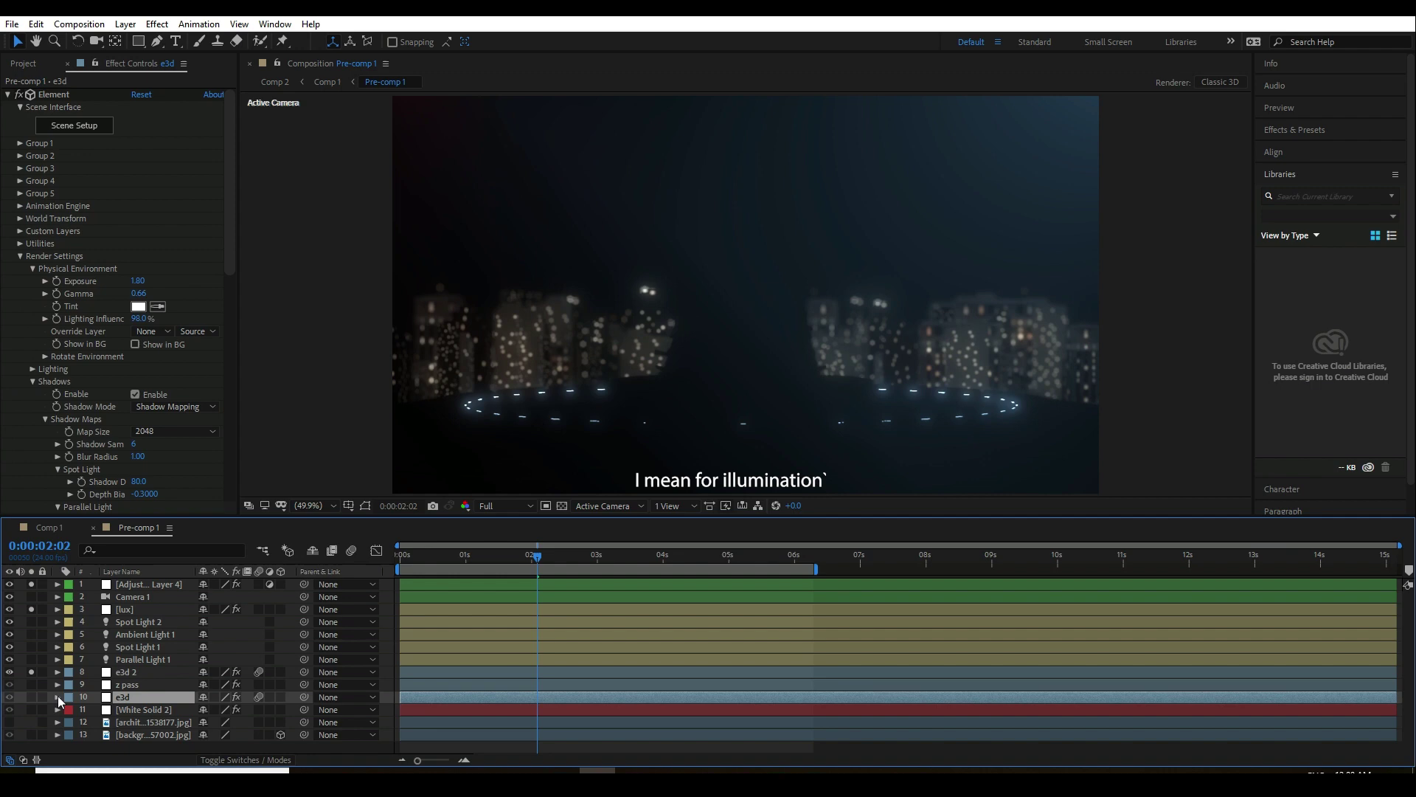
pyautogui.click(31, 697)
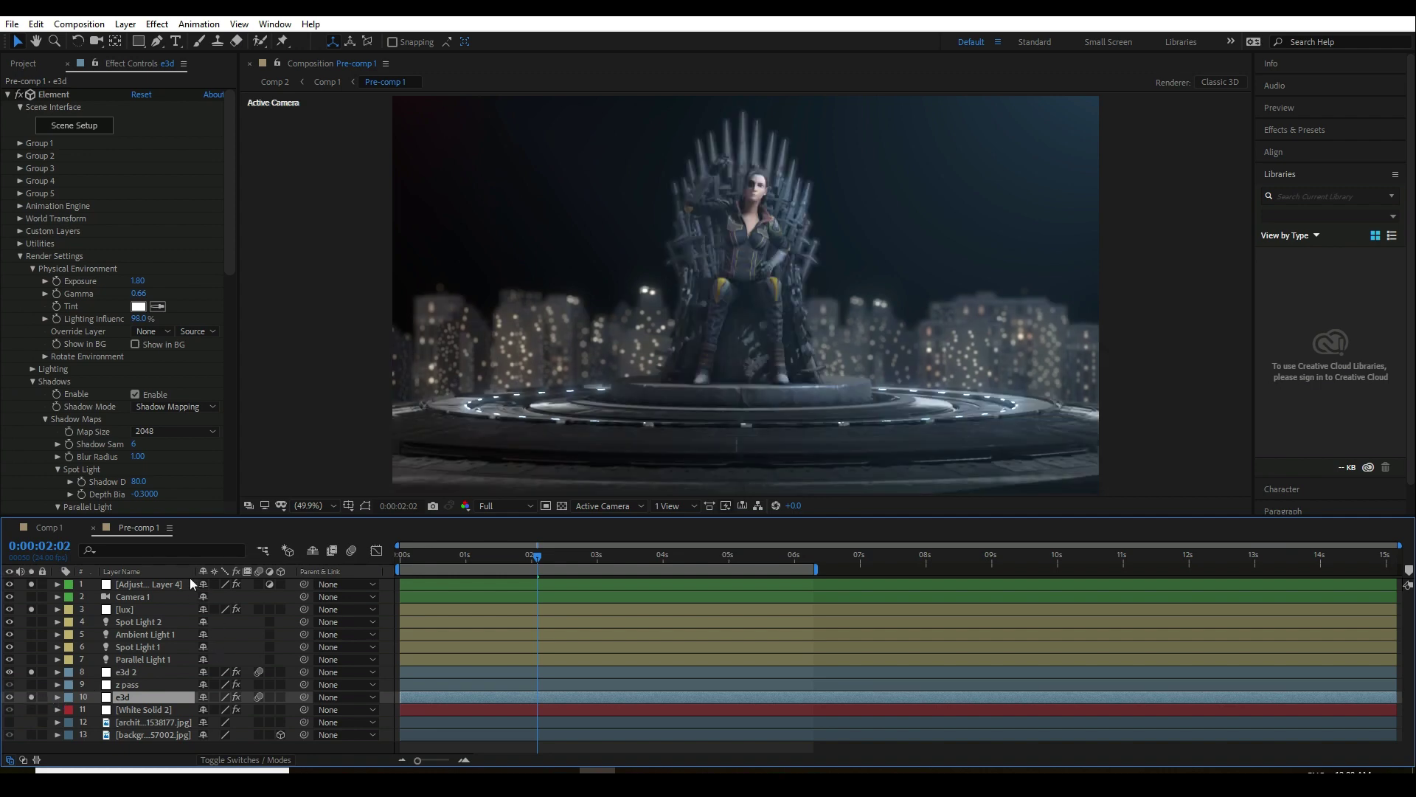
pyautogui.click(49, 527)
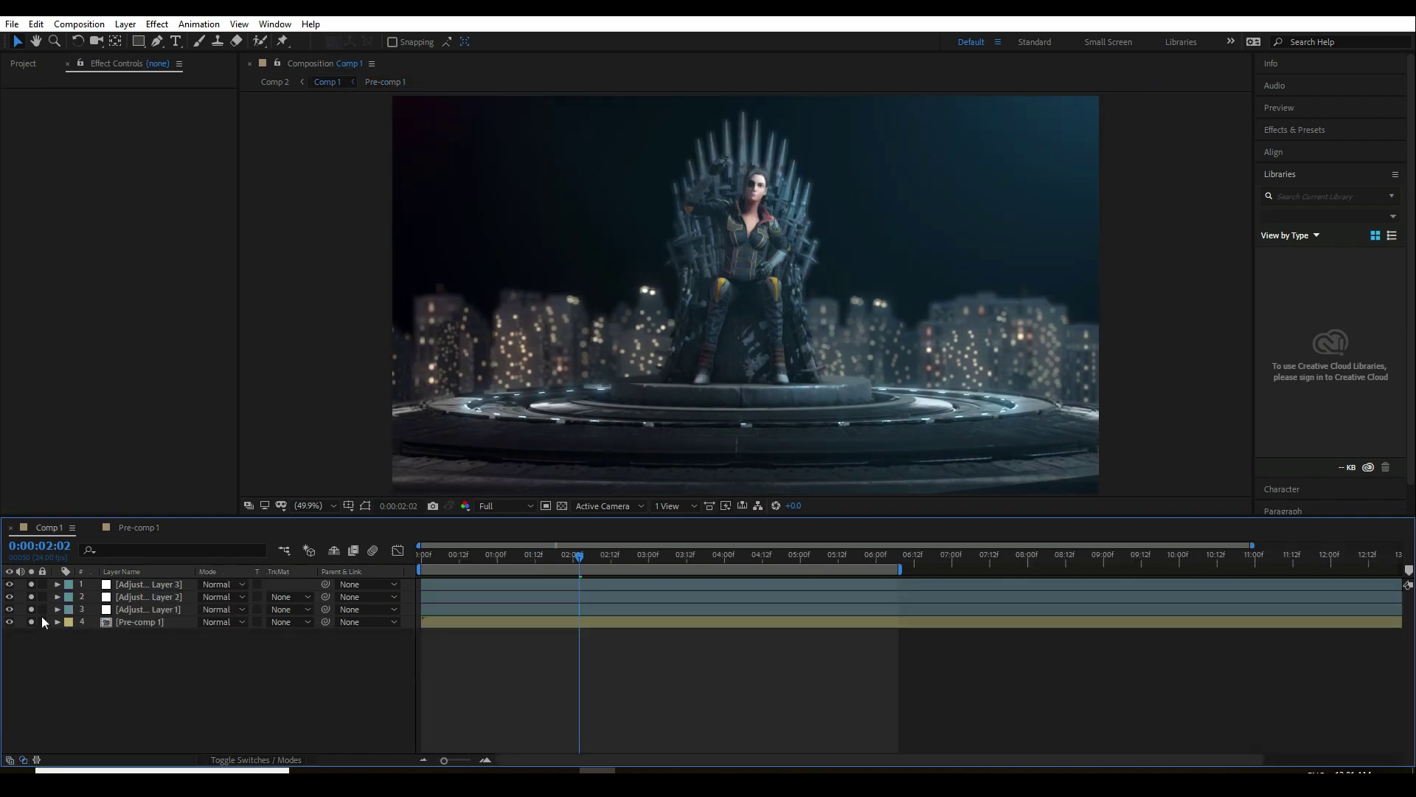
pyautogui.keyDown('alt'); pyautogui.click(31, 622); pyautogui.keyUp('alt')
pyautogui.click(127, 621)
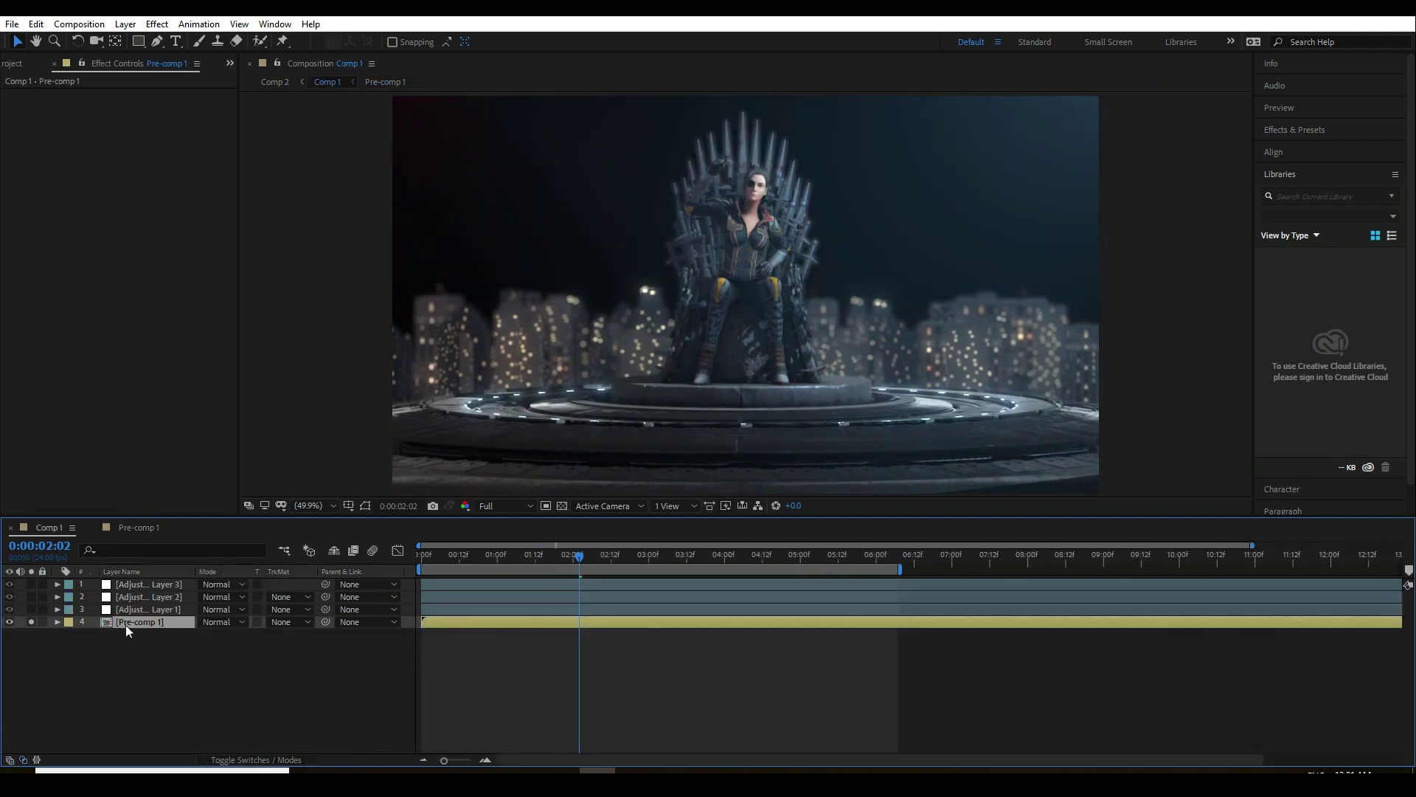
pyautogui.doubleClick(138, 621)
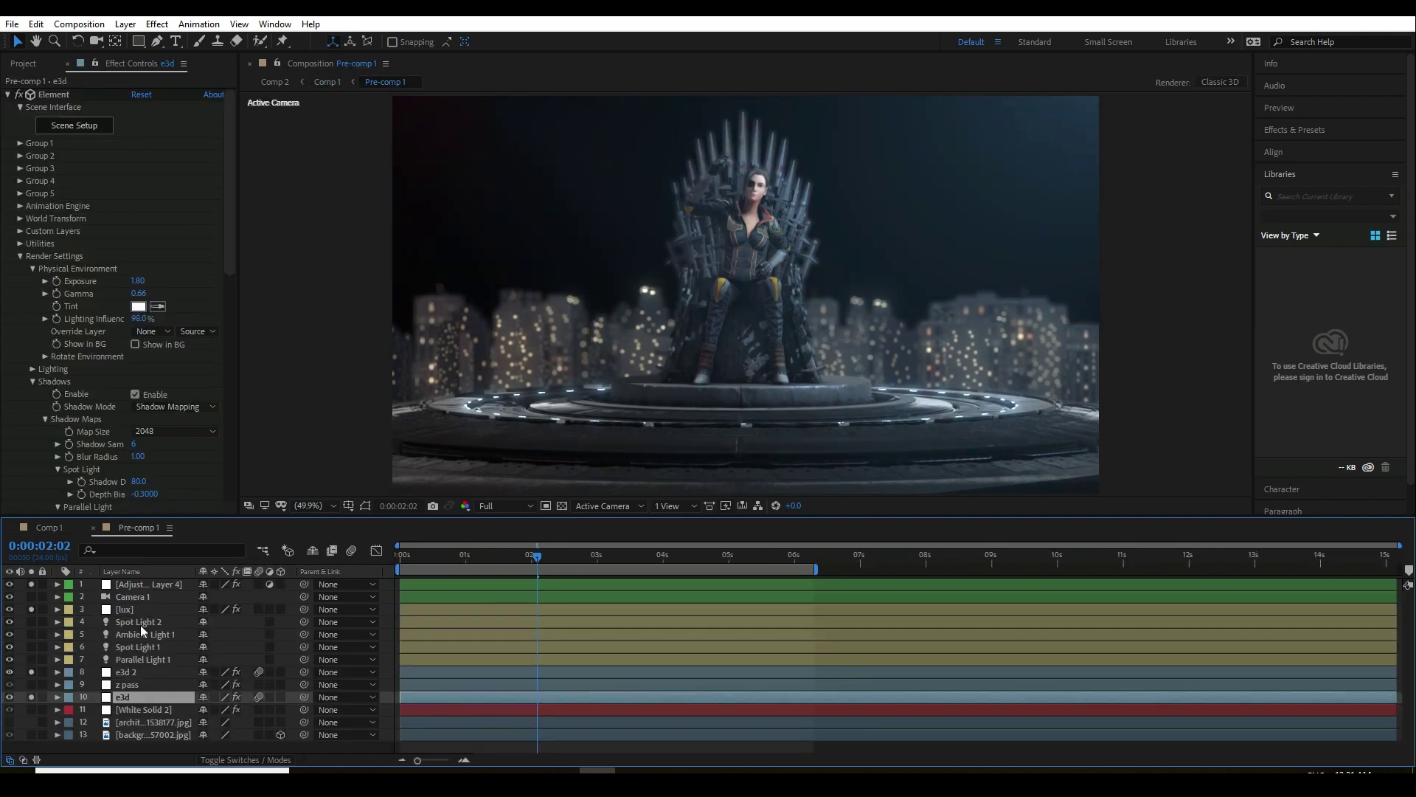
# - Solo the mountain village background jpg layer so it shows in the composition
pyautogui.doubleClick(143, 736)
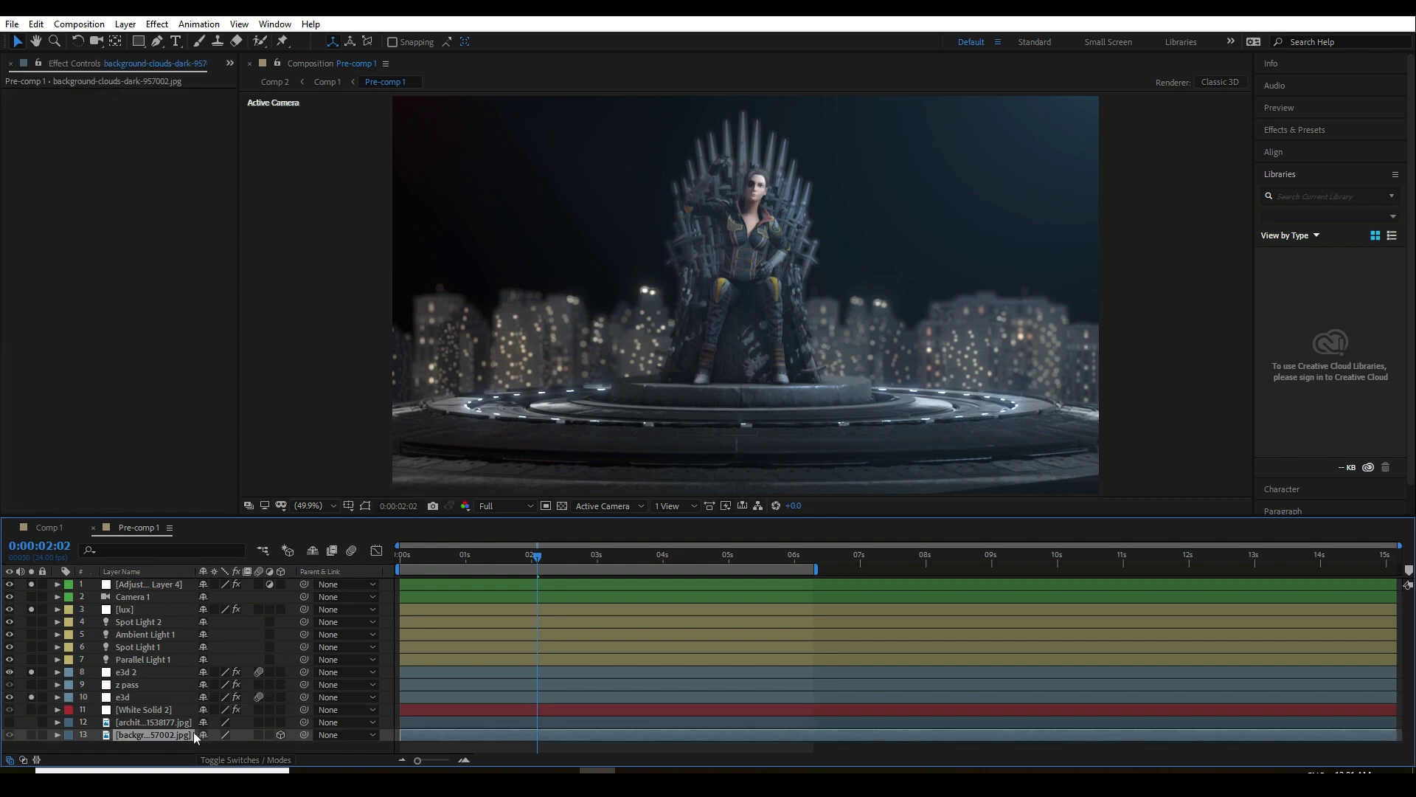
pyautogui.scroll(-2, 601, 342)
pyautogui.scroll(1, 601, 342)
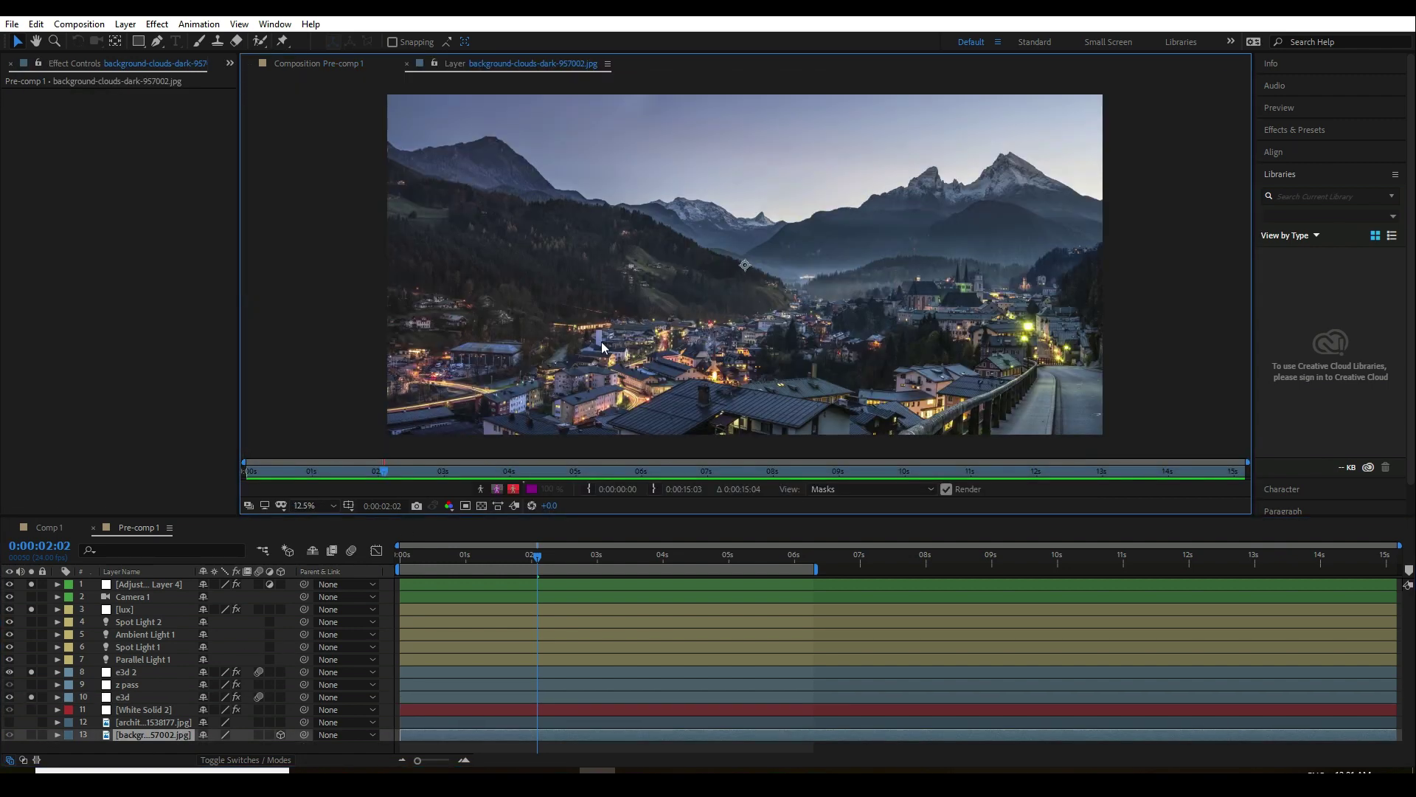
pyautogui.click(32, 736)
pyautogui.click(340, 63)
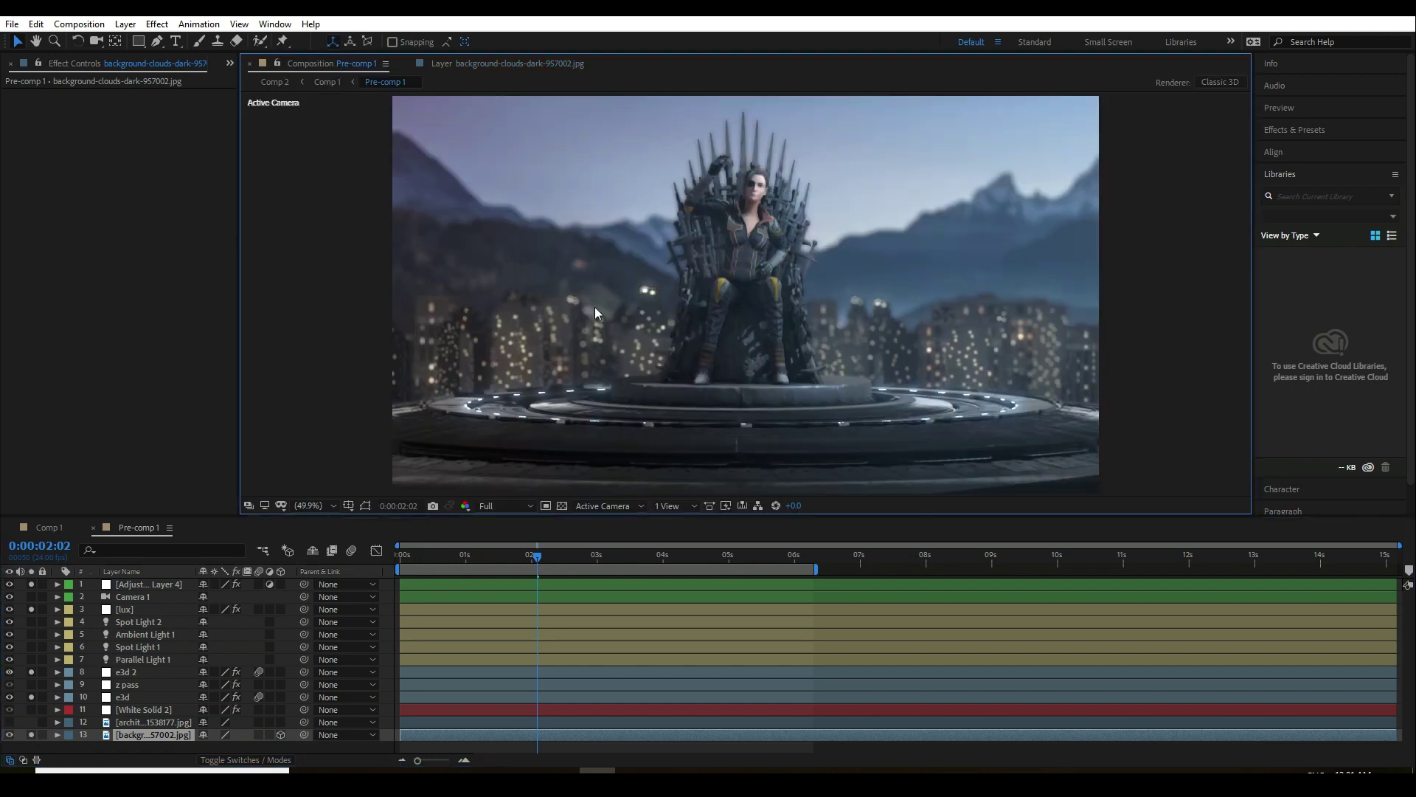
# - Solo the White Solid 2 tint layer to darken the scene, then return to Comp 1
pyautogui.click(133, 711)
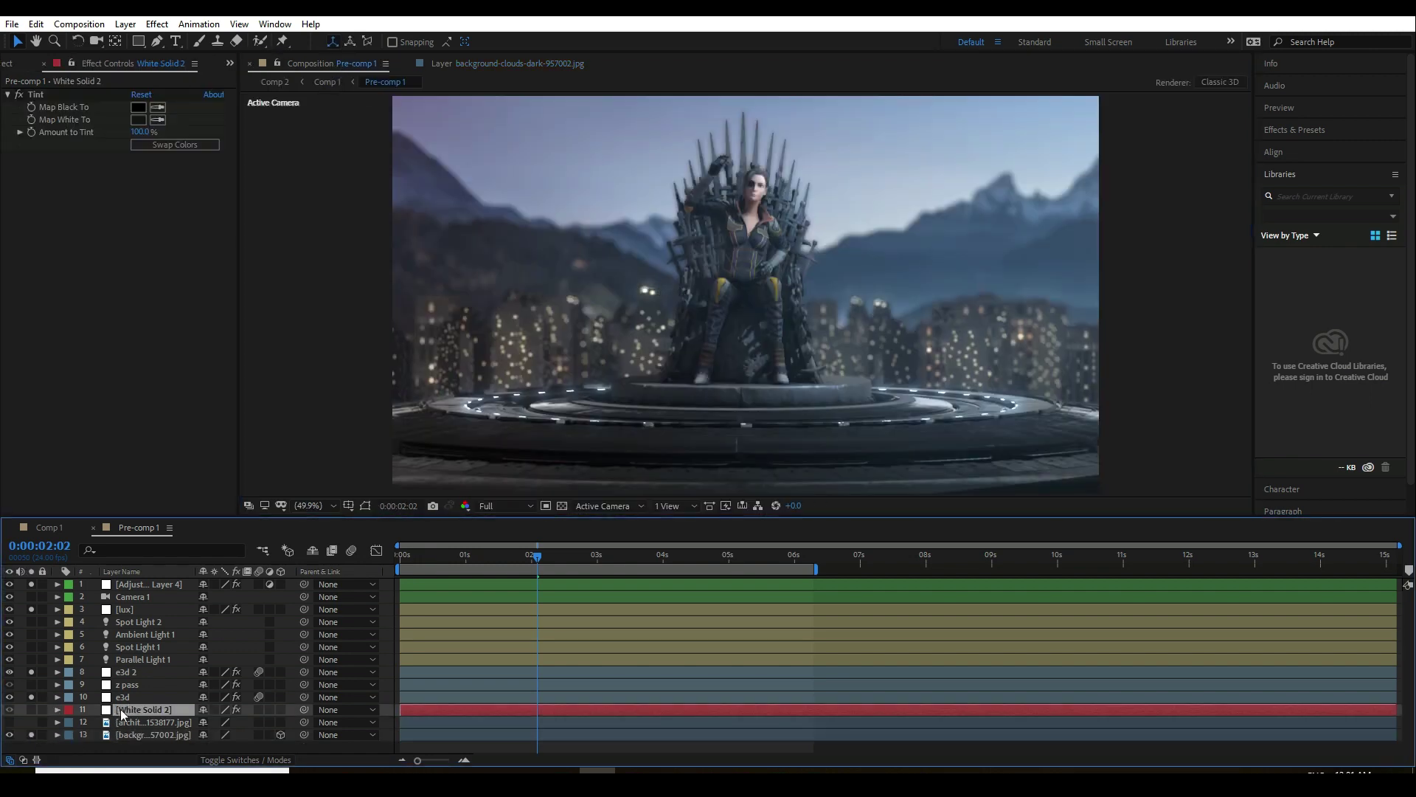
pyautogui.click(32, 709)
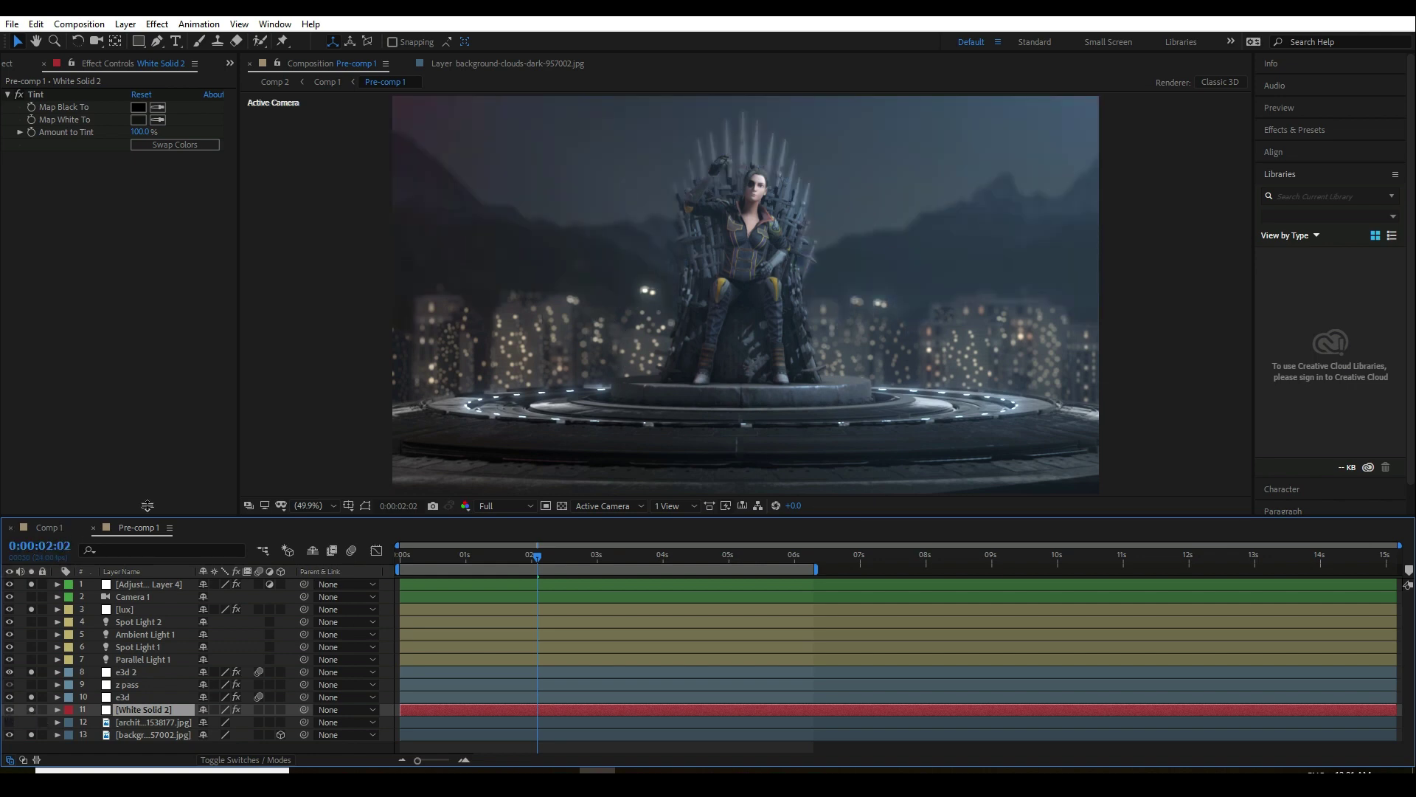
pyautogui.click(49, 527)
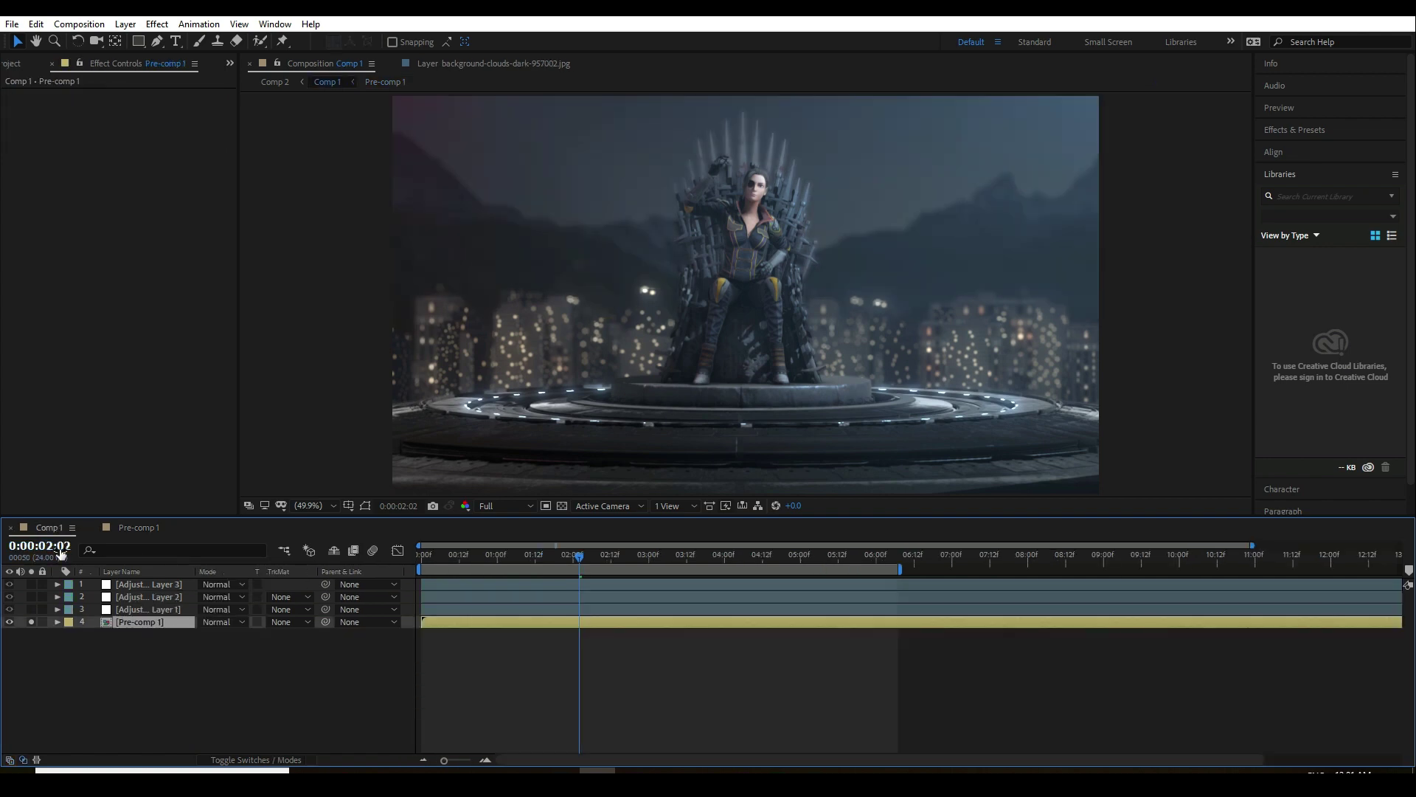
# - Review the Curves, Hue/Saturation and Noise/Unsharp Mask grades on the three adjustment layers
pyautogui.click(126, 609)
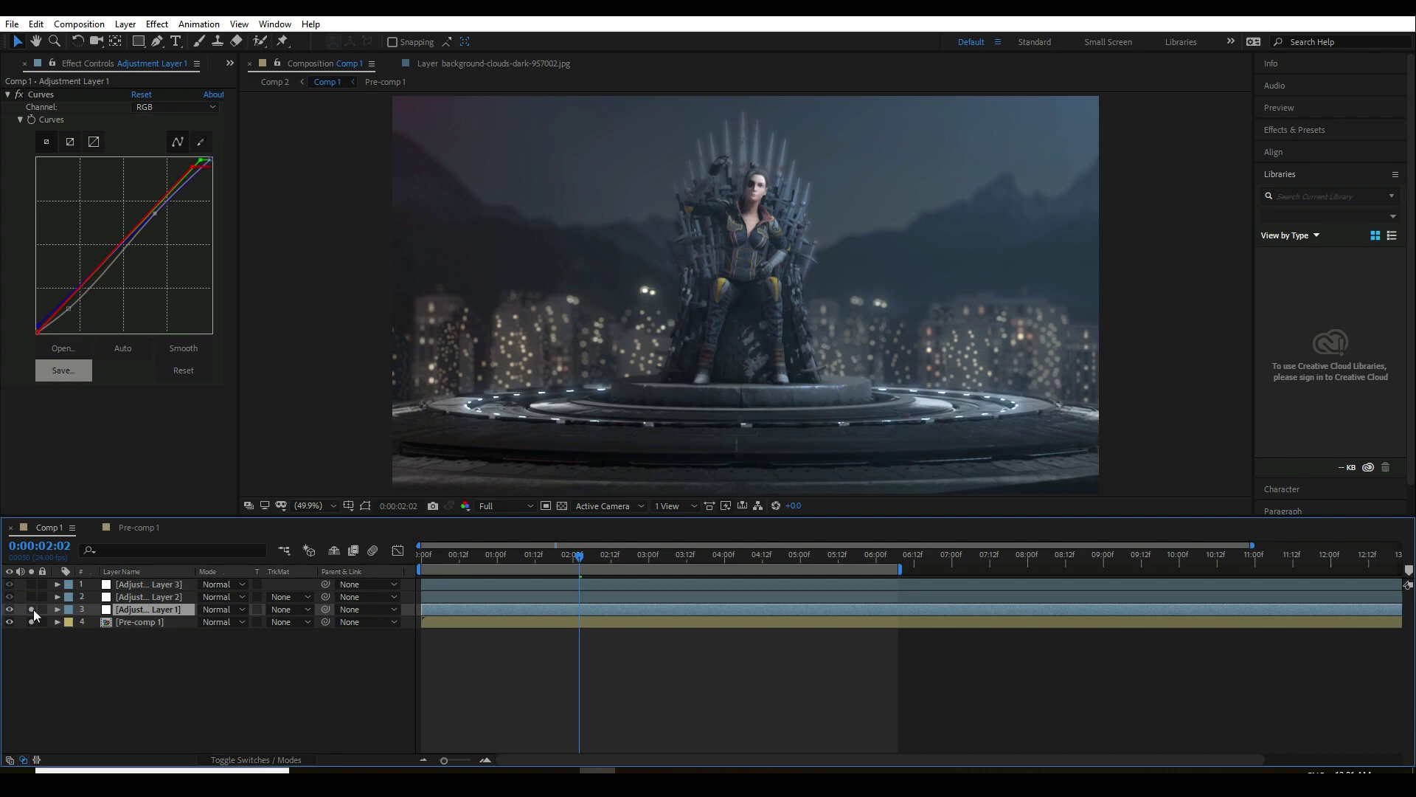
pyautogui.click(135, 599)
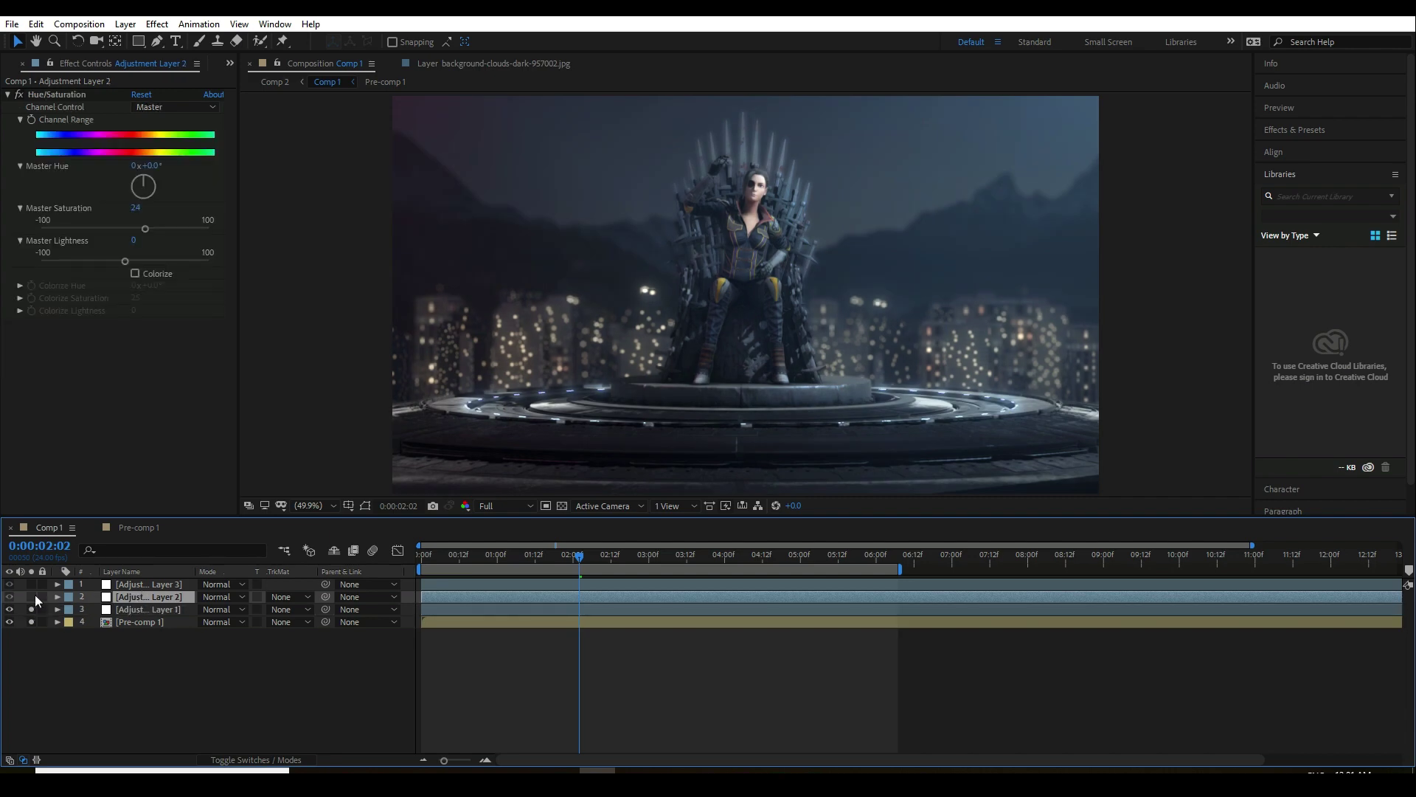
pyautogui.click(129, 585)
# - Toggle Spot Light 2's visibility in Pre-comp 1 and go back to Comp 1
pyautogui.click(137, 526)
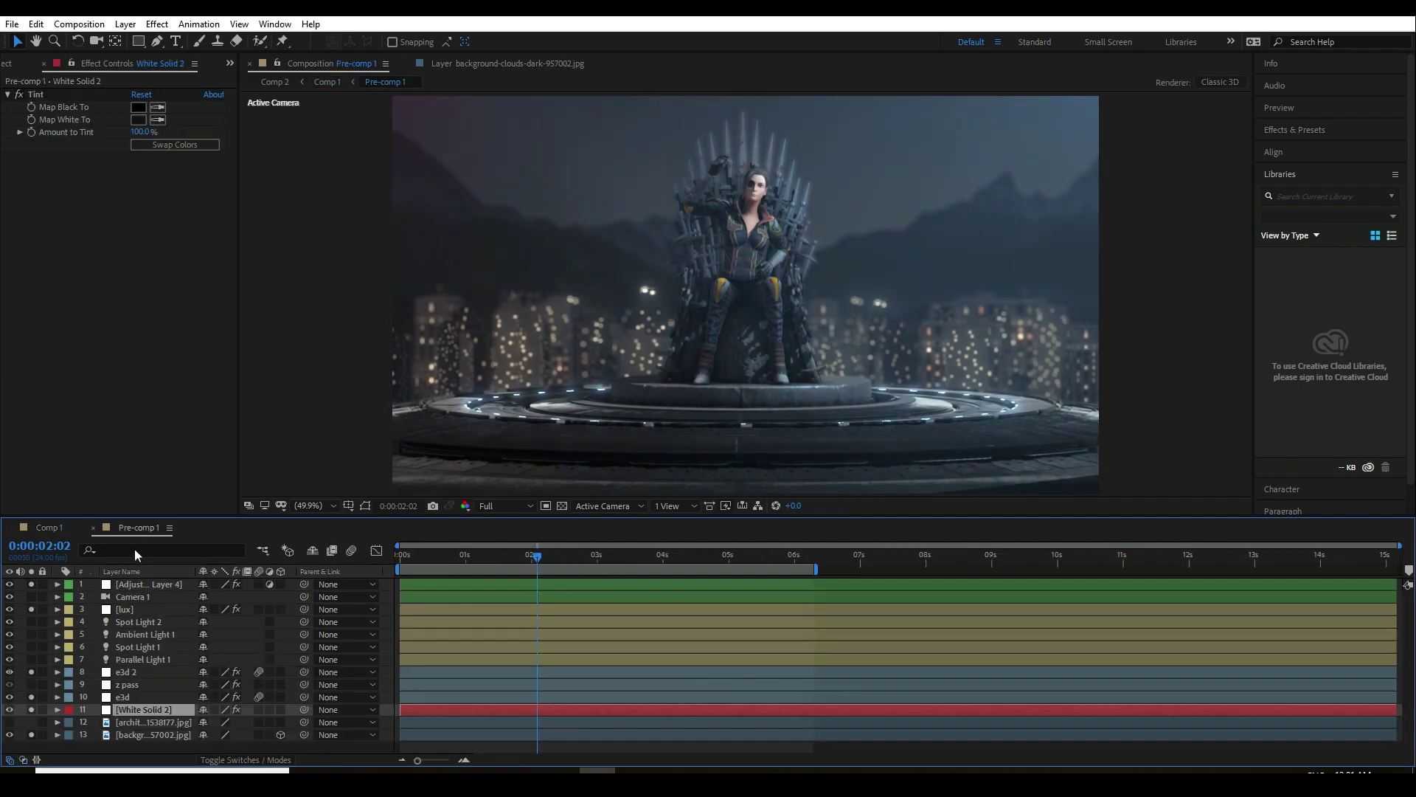
pyautogui.click(139, 624)
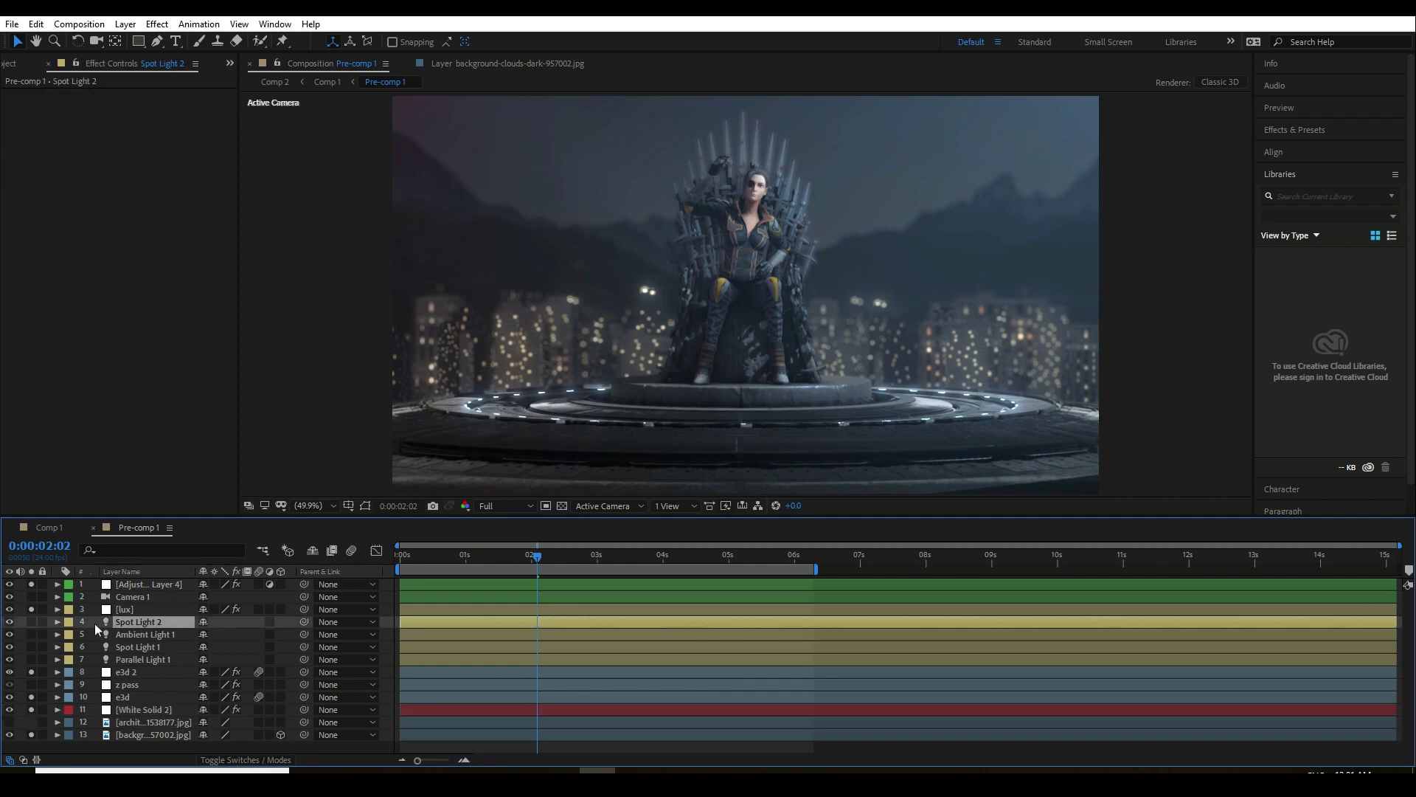
pyautogui.click(9, 622)
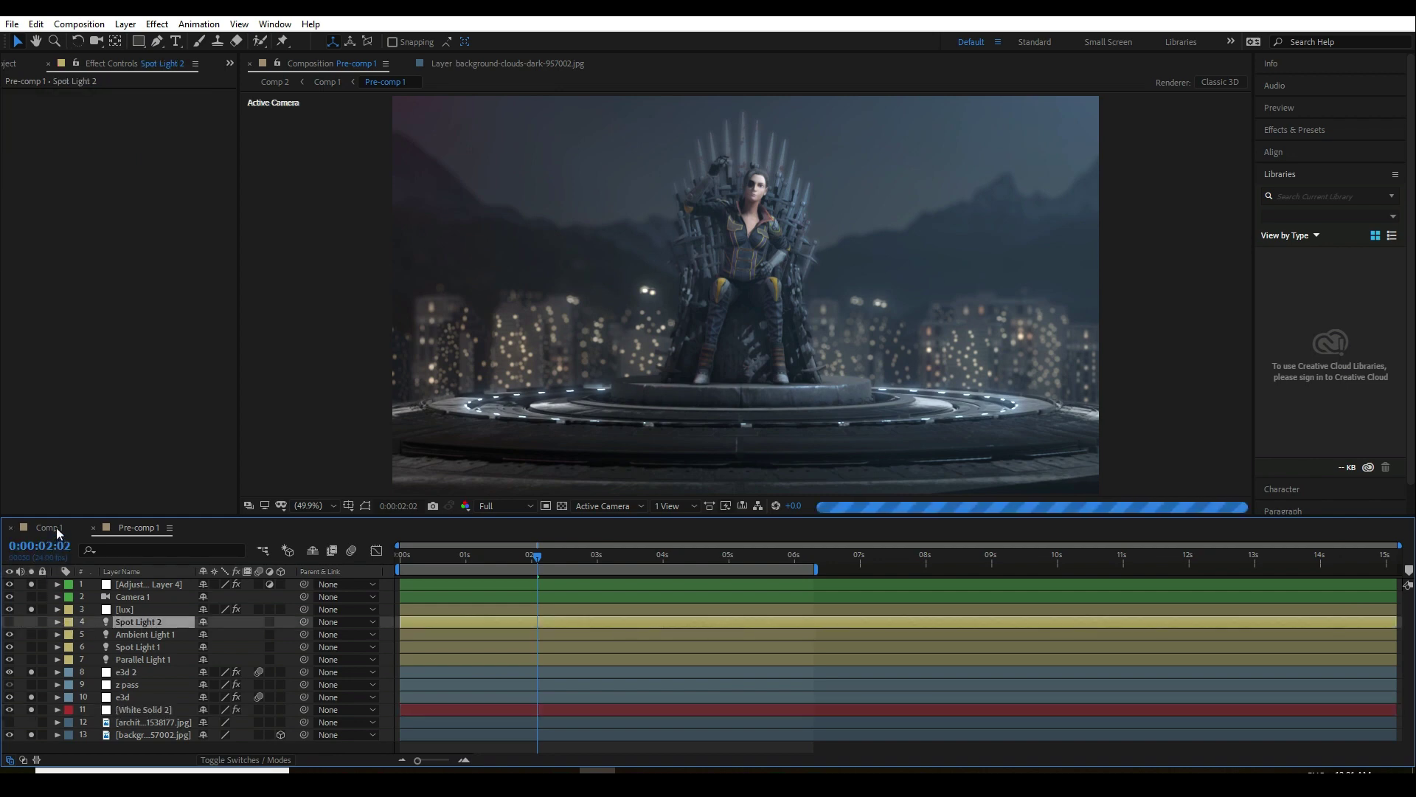
pyautogui.click(56, 527)
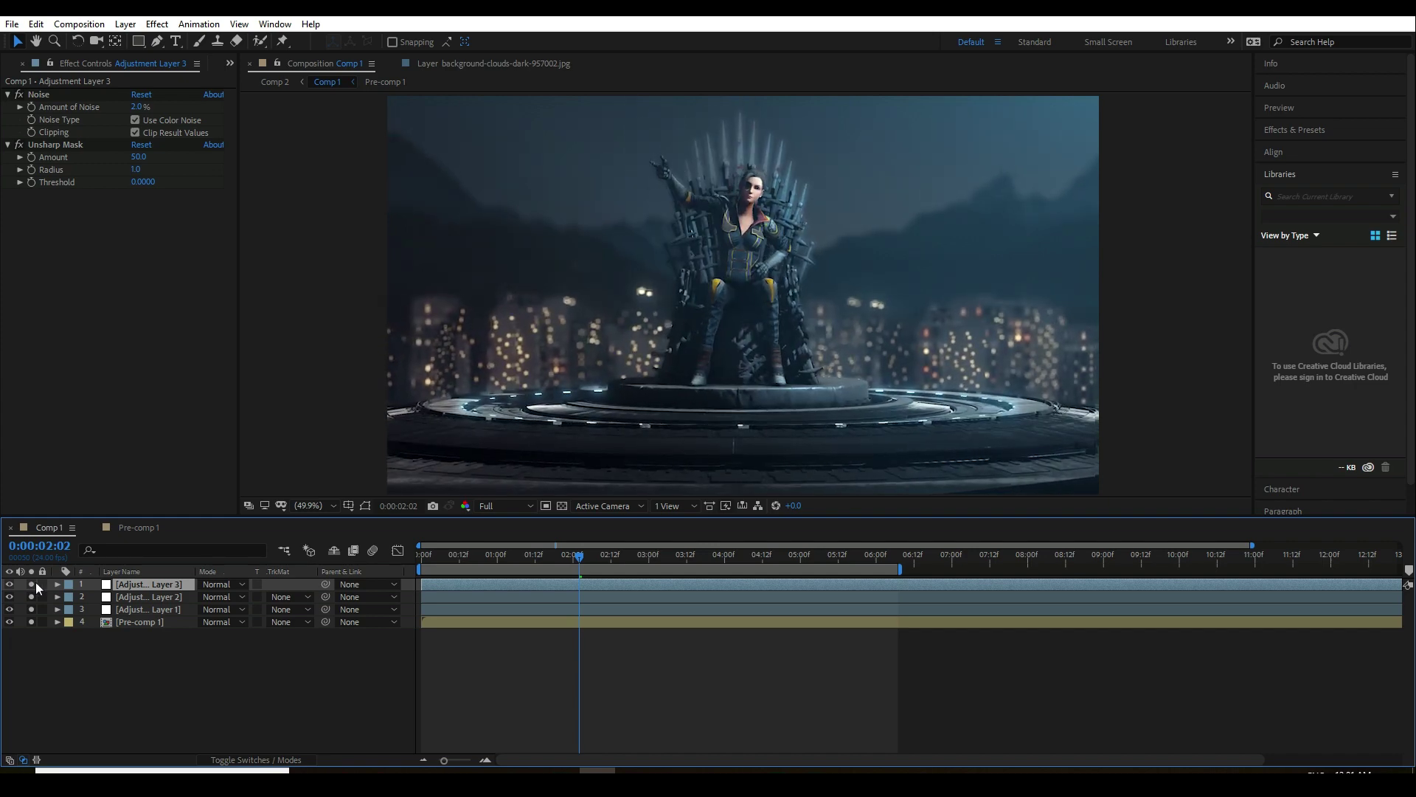
# - Enlarge the Comp 1 viewer and preview the girl's animation at 0:00:04:00 and 0:00:05:05
pyautogui.moveTo(516, 515); pyautogui.dragTo(510, 625)
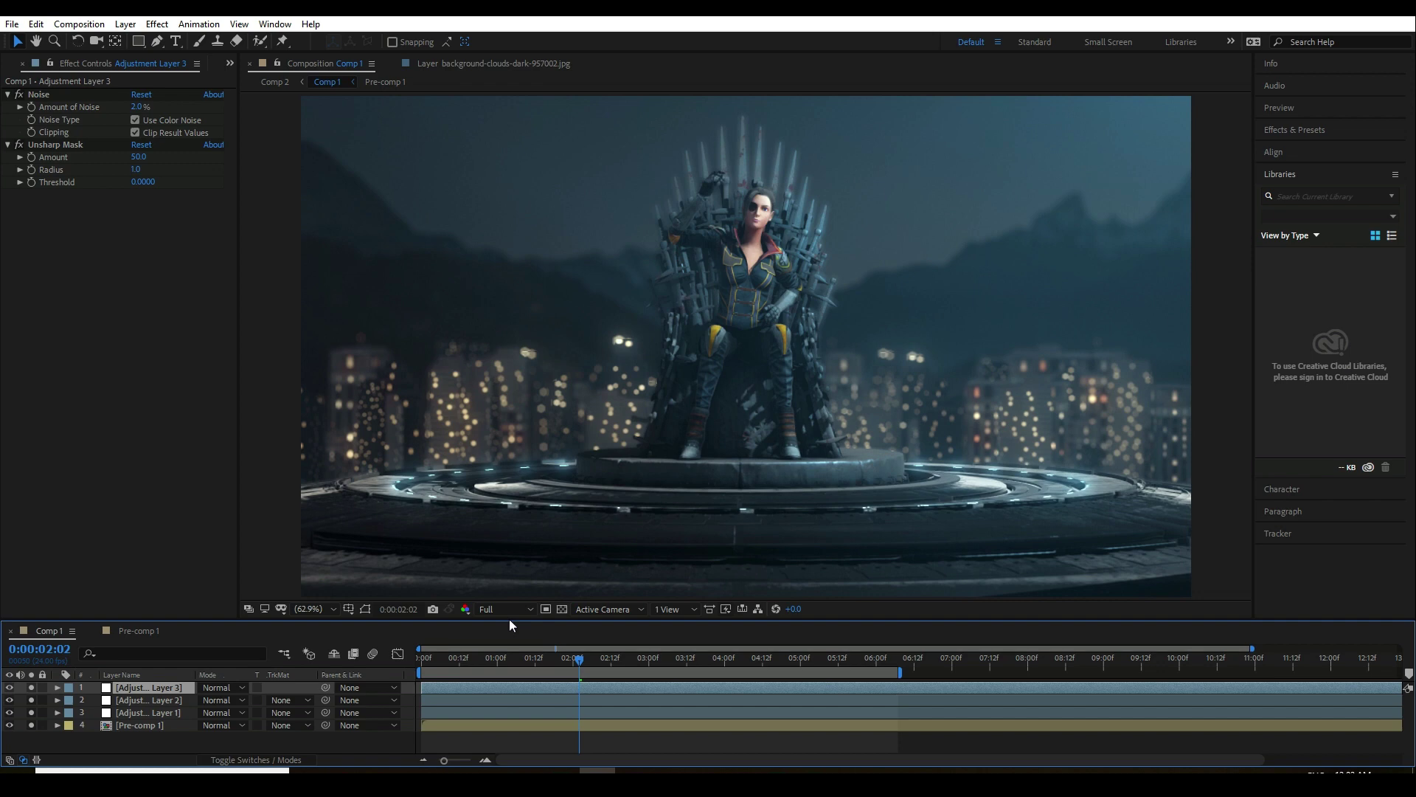
pyautogui.click(726, 664)
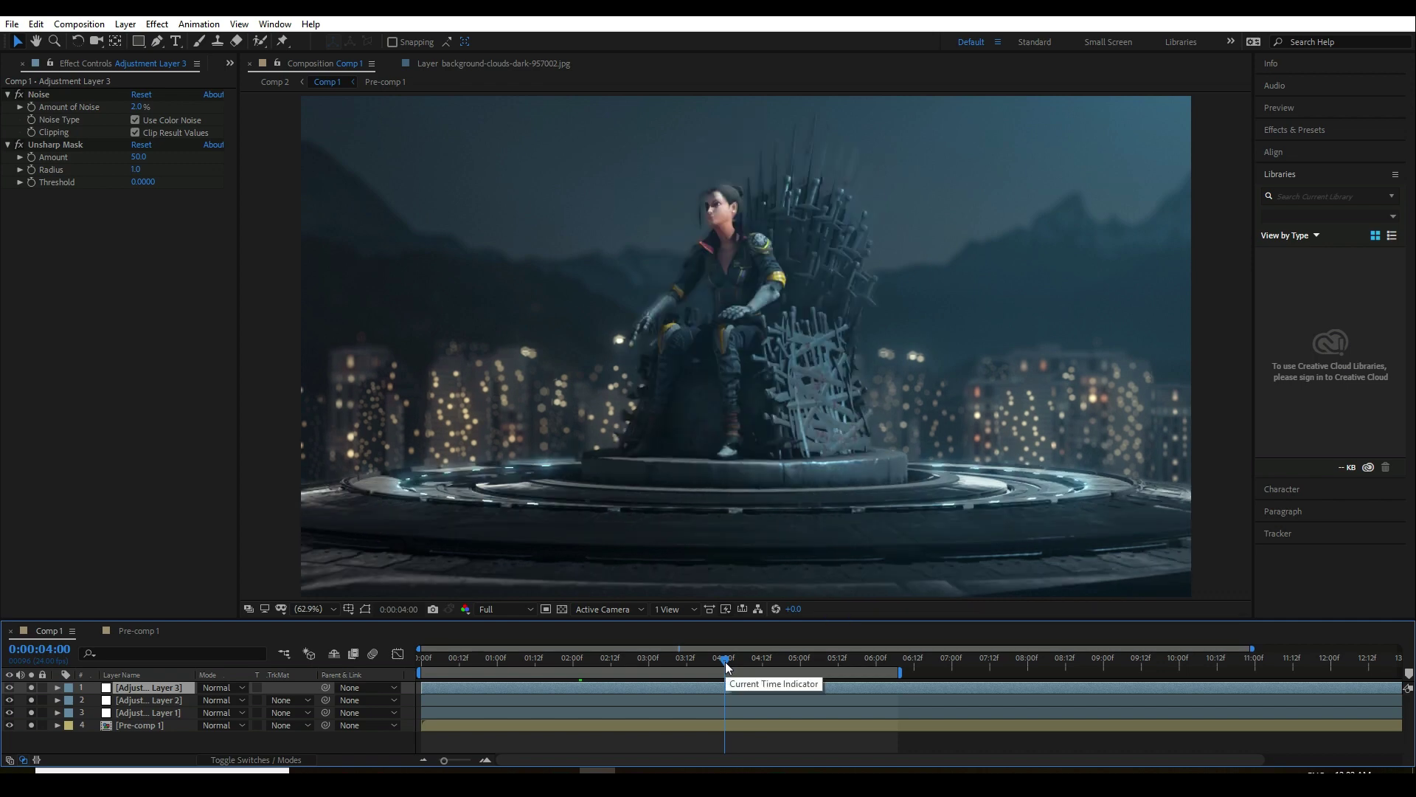
pyautogui.click(818, 658)
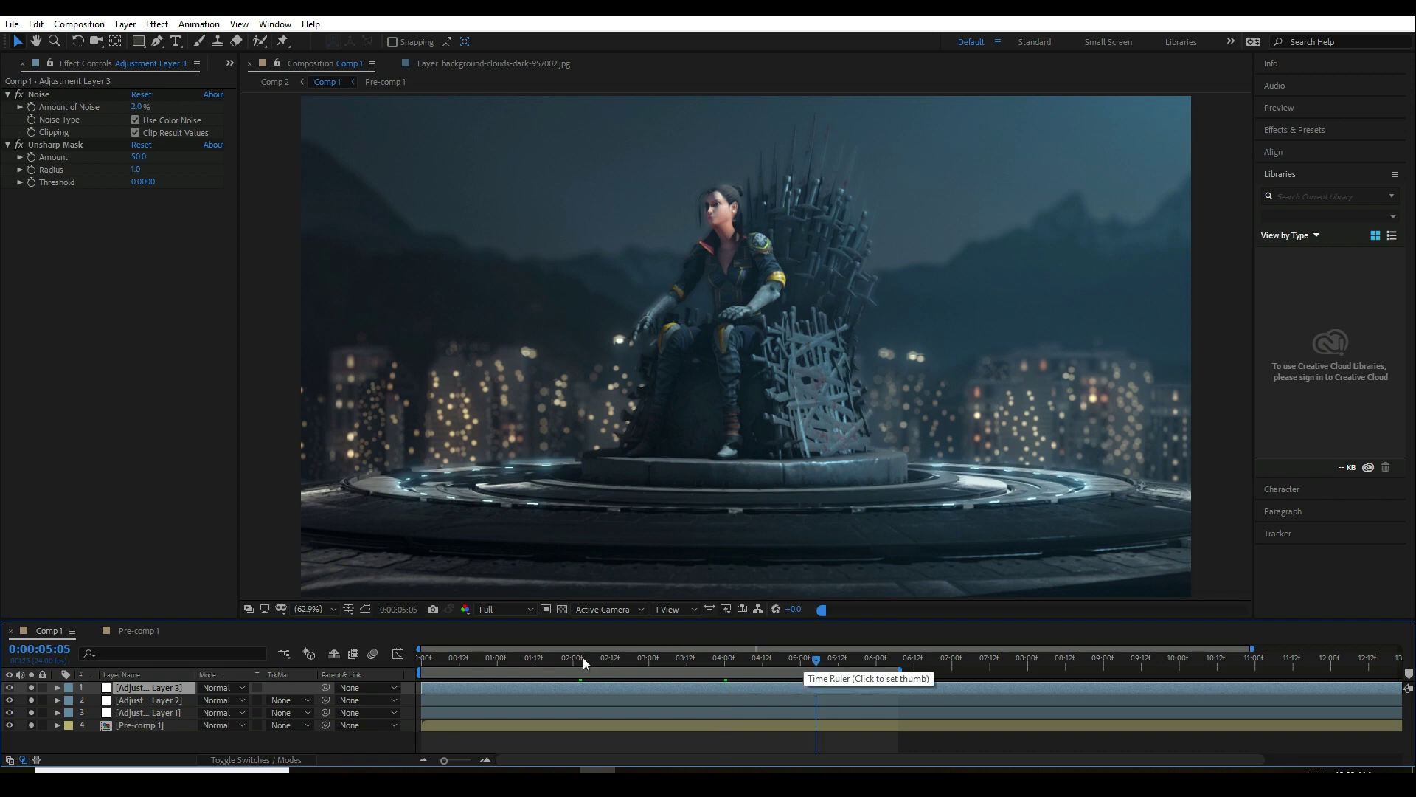